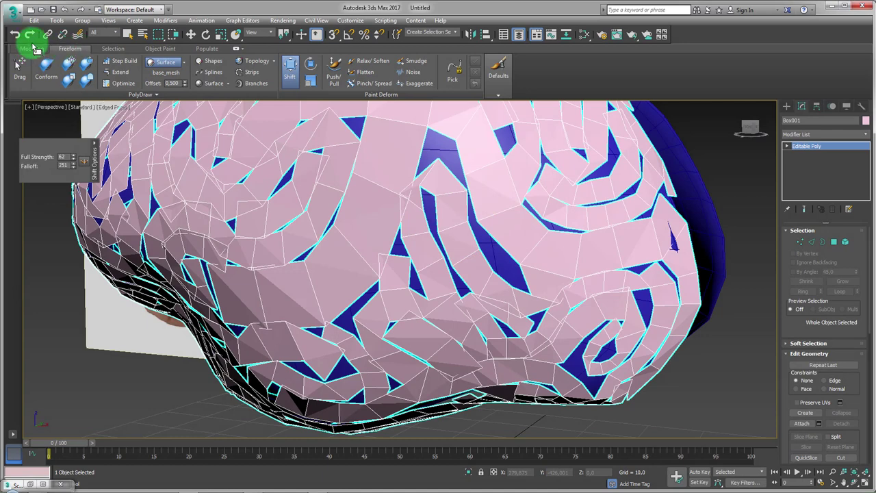
# Turn on Step Build in the Freeform tab's PolyDraw panel
pyautogui.click(32, 48)
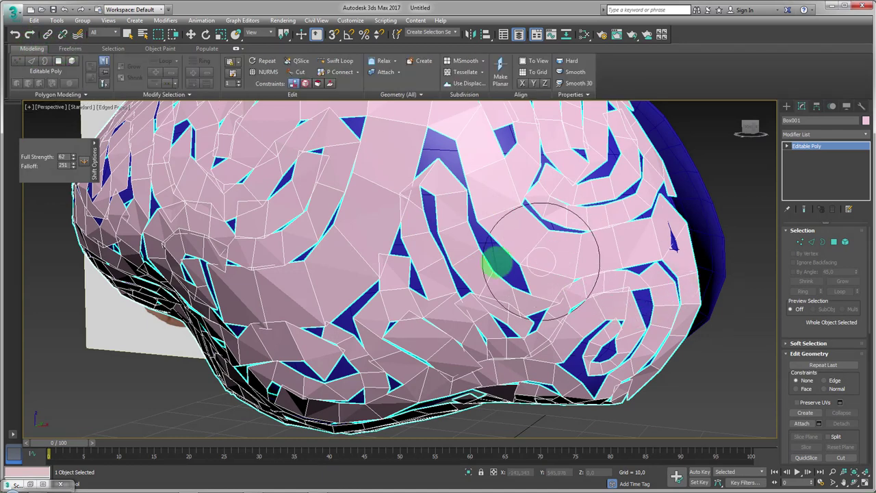
pyautogui.click(69, 49)
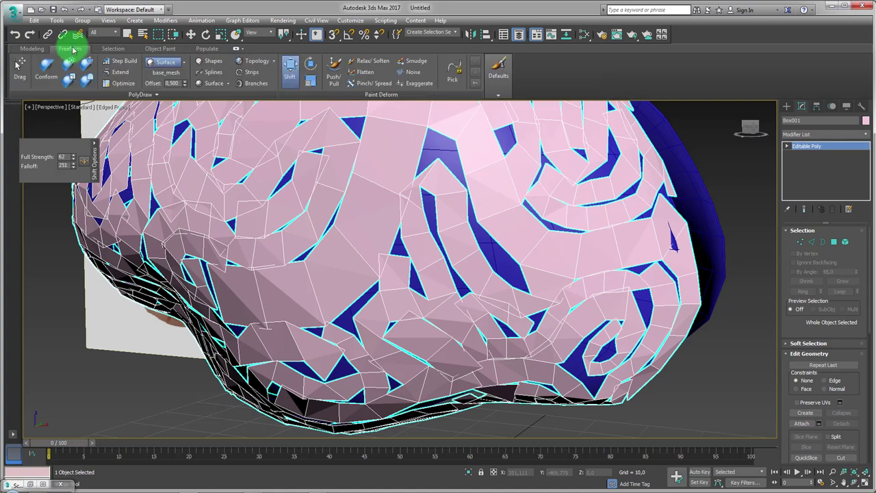
pyautogui.click(133, 66)
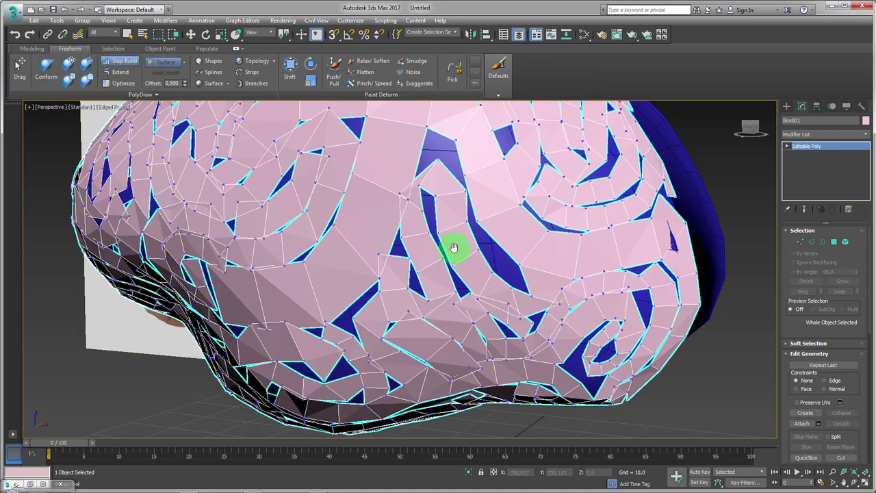
# Fill part of the dark gap near the apex vertex with new Step Build faces
pyautogui.scroll(5, 479, 257)
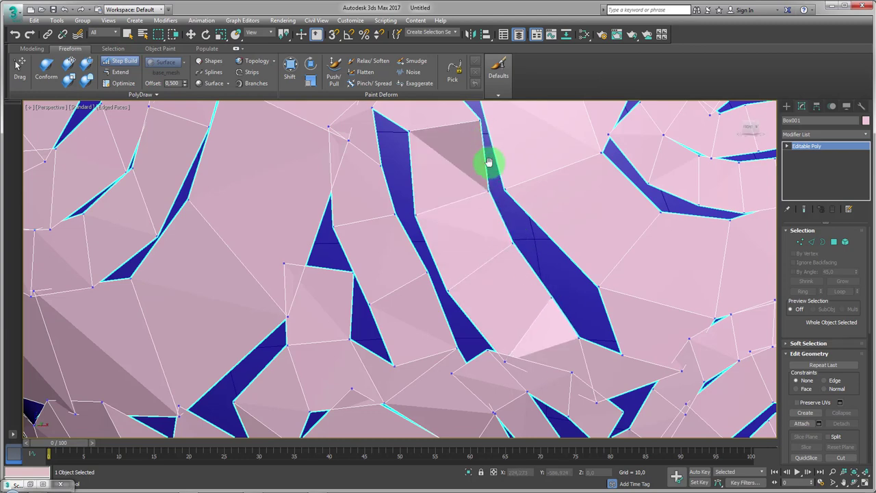
pyautogui.keyDown('alt'); pyautogui.moveTo(487, 193); pyautogui.dragTo(492, 226, button='middle'); pyautogui.keyUp('alt')
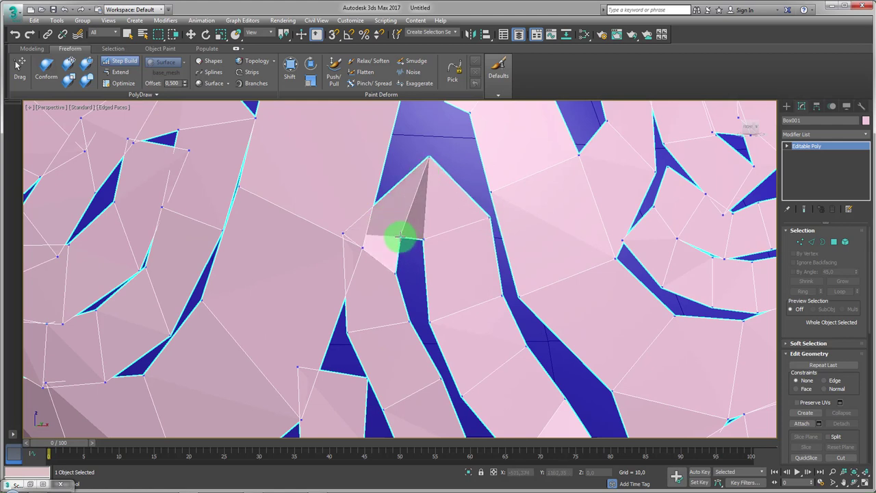
pyautogui.keyDown('shift'); pyautogui.click(425, 147); pyautogui.keyUp('shift')
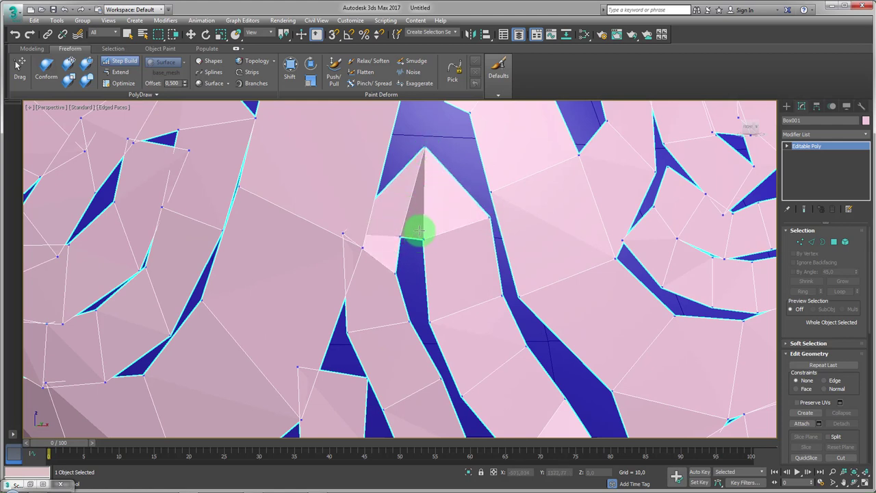
pyautogui.moveTo(420, 232); pyautogui.dragTo(435, 242)
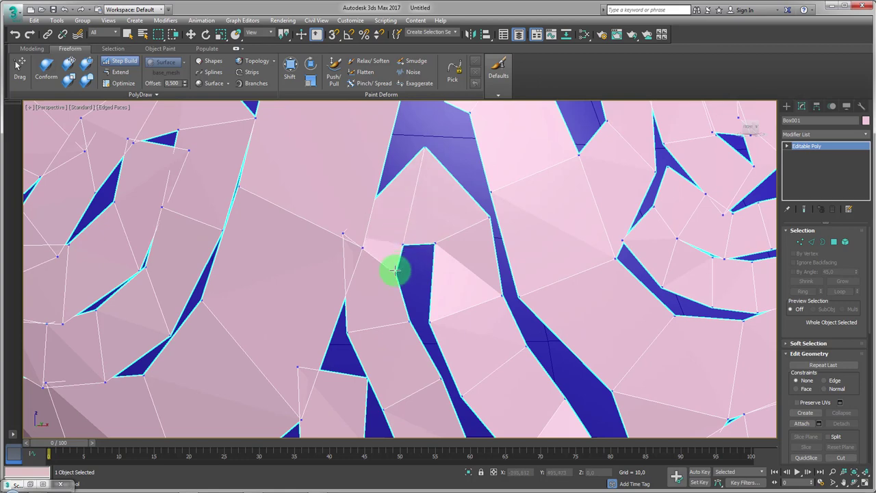
pyautogui.keyDown('shift'); pyautogui.click(395, 271); pyautogui.keyUp('shift')
pyautogui.scroll(-10, 346, 248)
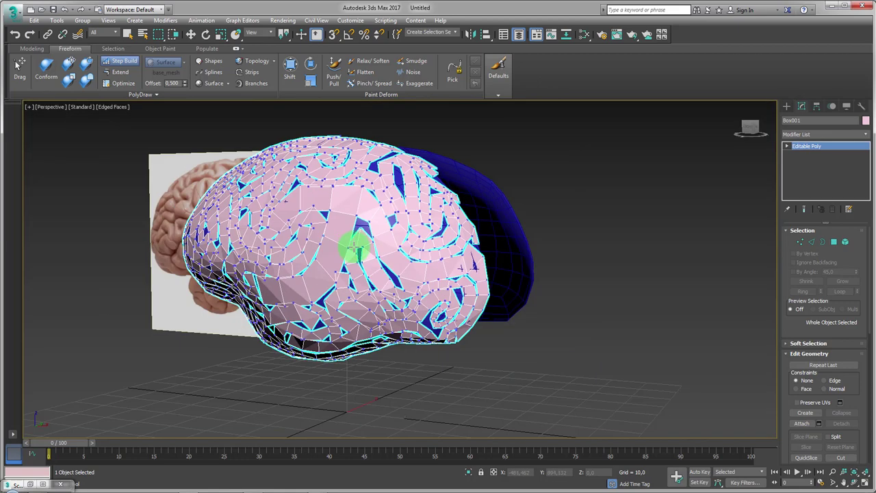
pyautogui.keyDown('alt'); pyautogui.moveTo(352, 248); pyautogui.dragTo(357, 269, button='middle'); pyautogui.keyUp('alt')
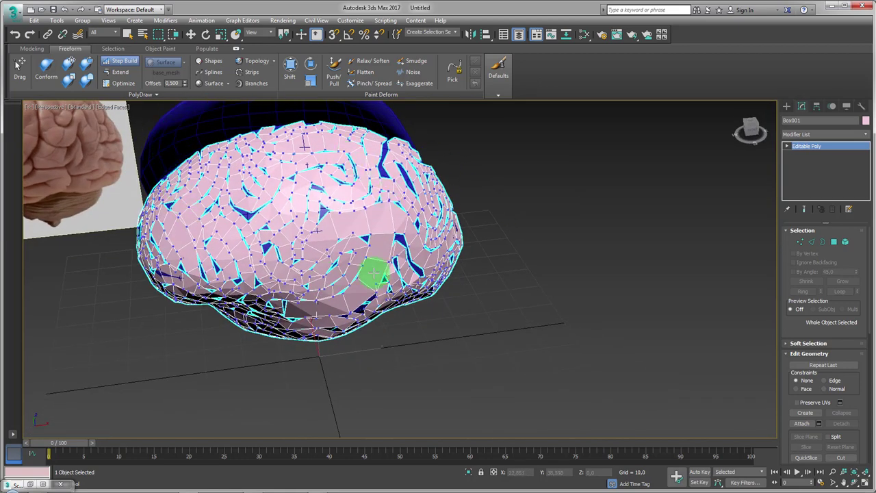
pyautogui.moveTo(295, 269)
pyautogui.keyDown('alt'); pyautogui.mouseDown(button='middle')
pyautogui.moveTo(317, 254)
pyautogui.moveTo(416, 269)
pyautogui.moveTo(404, 276)
pyautogui.mouseUp(button='middle'); pyautogui.keyUp('alt')
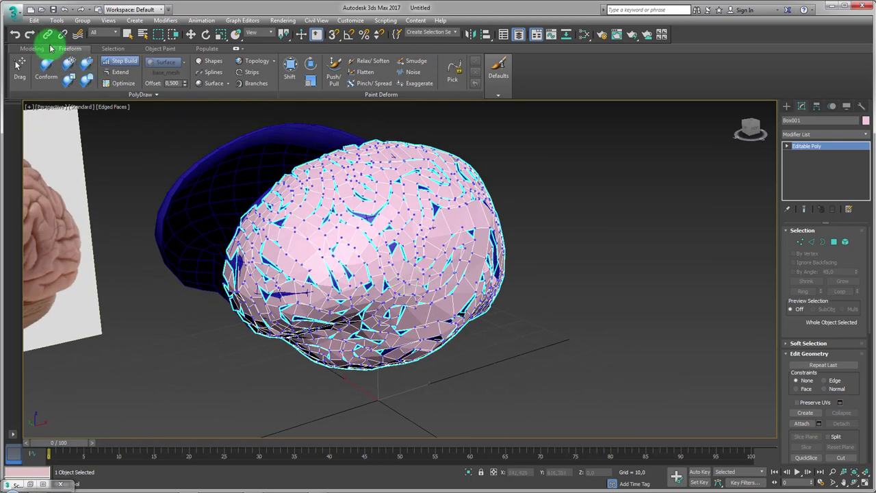
# Select the entire brain mesh in Element mode
pyautogui.click(30, 49)
pyautogui.click(74, 61)
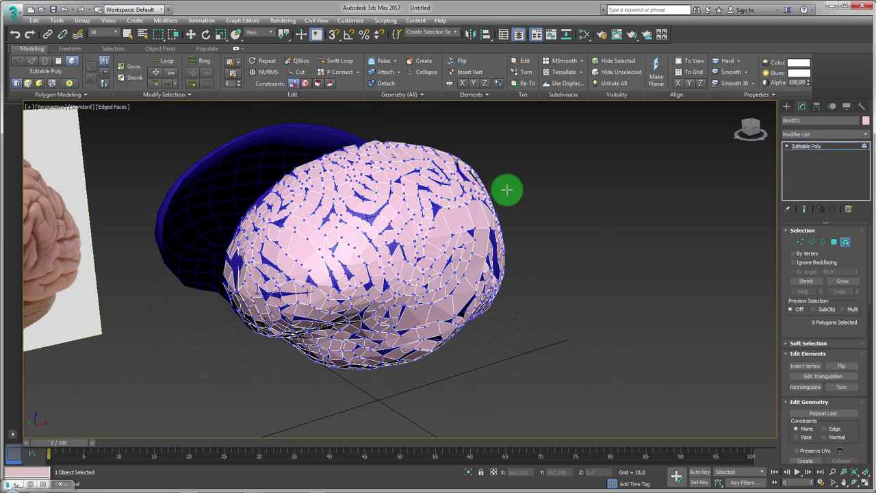
pyautogui.press('w')
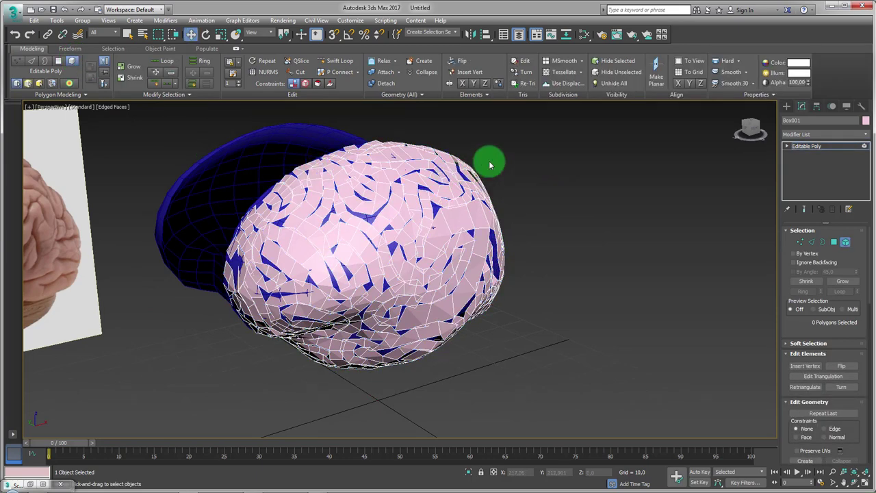
pyautogui.click(448, 173)
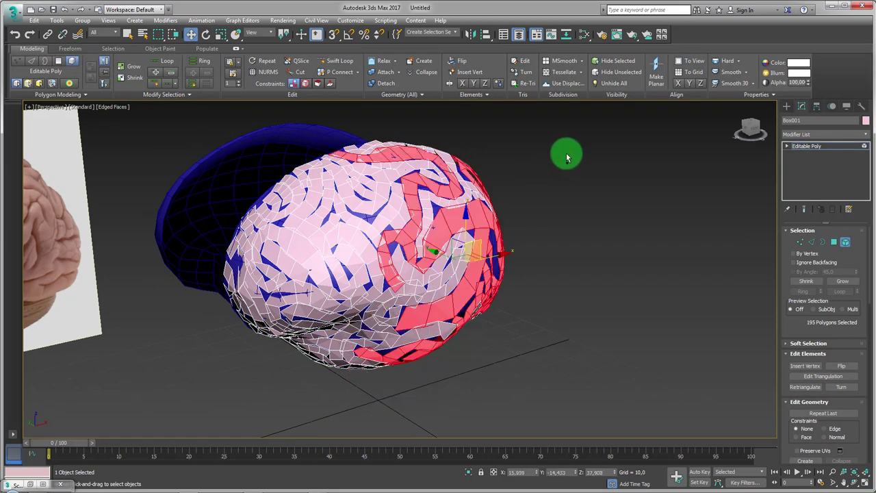
pyautogui.keyDown('ctrl'); pyautogui.click(479, 274); pyautogui.keyUp('ctrl')
pyautogui.keyDown('alt'); pyautogui.moveTo(479, 274); pyautogui.dragTo(379, 246, button='middle'); pyautogui.keyUp('alt')
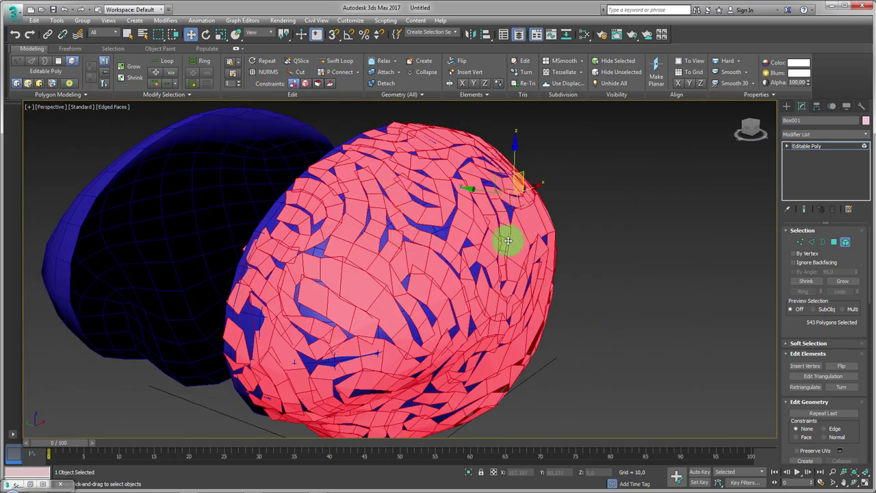
pyautogui.moveTo(508, 240)
pyautogui.keyDown('alt'); pyautogui.mouseDown(button='middle')
pyautogui.moveTo(475, 254)
pyautogui.moveTo(449, 239)
pyautogui.moveTo(518, 254)
pyautogui.moveTo(395, 248)
pyautogui.moveTo(432, 174)
pyautogui.moveTo(475, 254)
pyautogui.moveTo(404, 196)
pyautogui.moveTo(409, 163)
pyautogui.mouseUp(button='middle'); pyautogui.keyUp('alt')
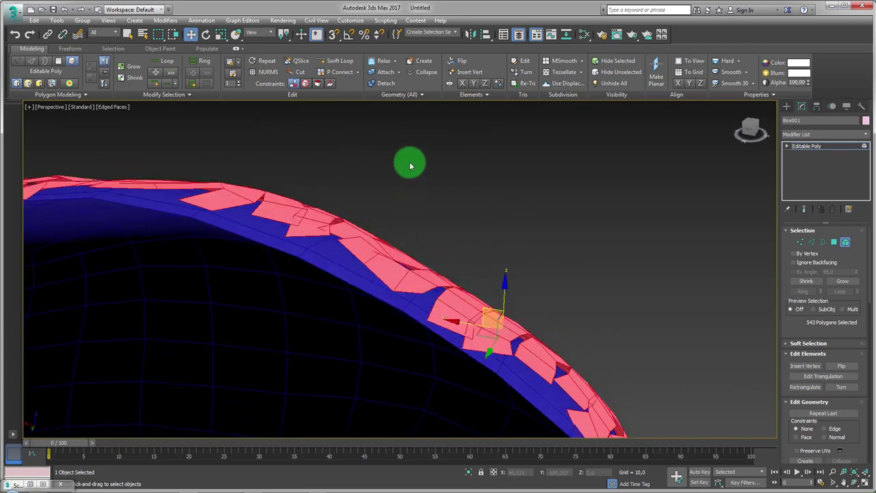
# Extrude the 543 polygons outward into raised ridges, then exit sub-object level
pyautogui.click(59, 62)
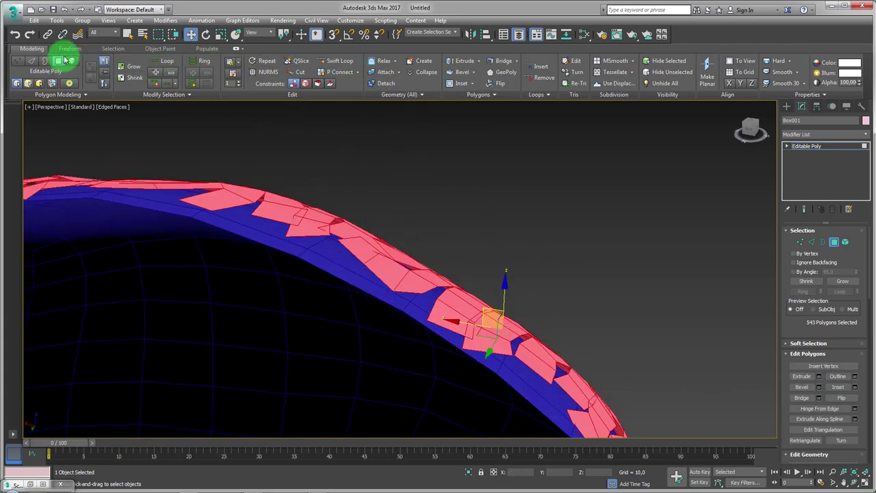
pyautogui.click(462, 61)
pyautogui.moveTo(409, 263)
pyautogui.mouseDown()
pyautogui.moveTo(401, 249)
pyautogui.moveTo(397, 260)
pyautogui.moveTo(432, 241)
pyautogui.moveTo(407, 264)
pyautogui.mouseUp()
pyautogui.click(469, 472)
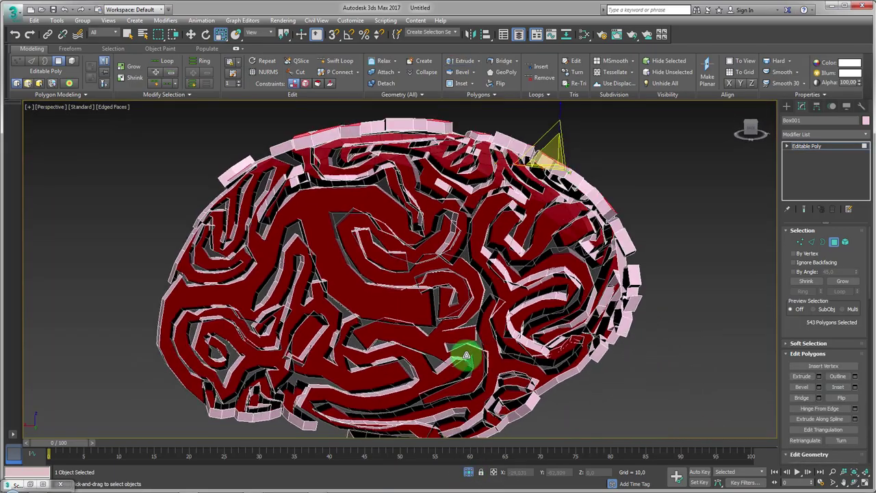
pyautogui.moveTo(510, 321)
pyautogui.keyDown('alt'); pyautogui.mouseDown(button='middle')
pyautogui.moveTo(445, 322)
pyautogui.moveTo(449, 331)
pyautogui.mouseUp(button='middle'); pyautogui.keyUp('alt')
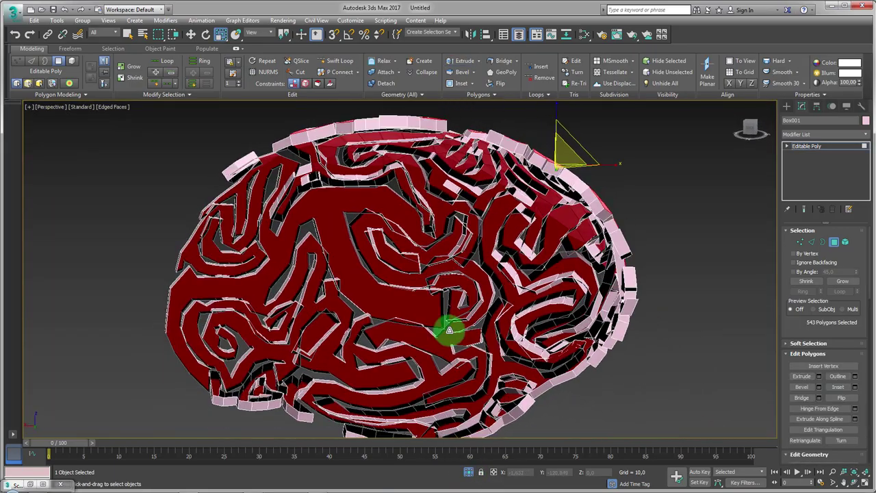
pyautogui.hotkey('alt', 'q')
pyautogui.keyDown('alt'); pyautogui.moveTo(624, 280); pyautogui.dragTo(605, 297, button='middle'); pyautogui.keyUp('alt')
pyautogui.click(807, 146)
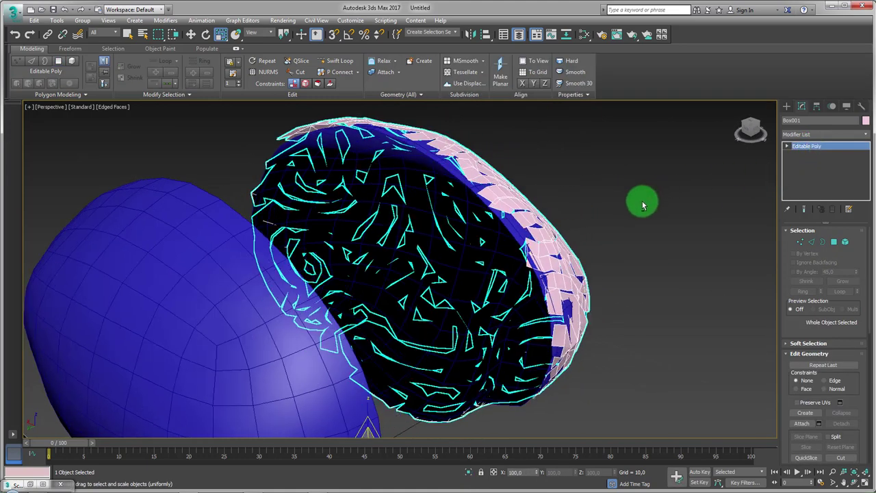
# Add a Shell modifier to the brain mesh
pyautogui.keyDown('alt'); pyautogui.moveTo(641, 202); pyautogui.dragTo(677, 188, button='middle'); pyautogui.keyUp('alt')
pyautogui.click(864, 138)
pyautogui.click(863, 137)
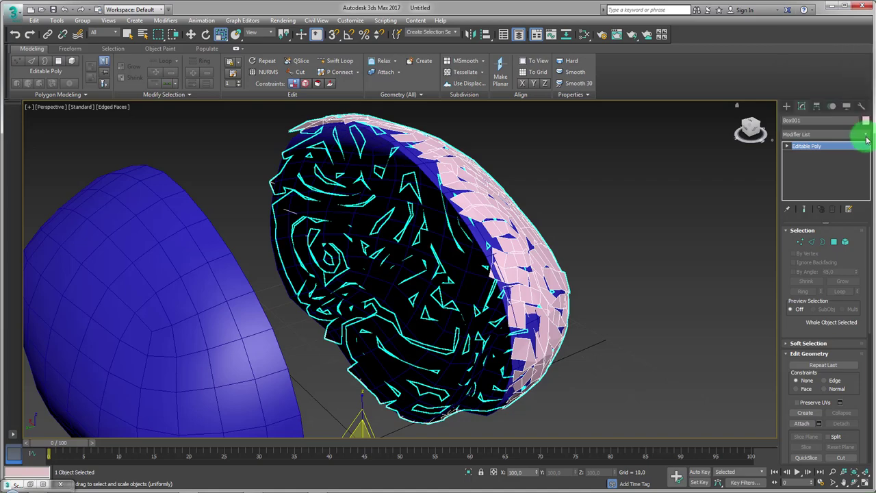
pyautogui.click(863, 137)
pyautogui.moveTo(862, 156)
pyautogui.mouseDown()
pyautogui.moveTo(865, 382)
pyautogui.moveTo(844, 376)
pyautogui.moveTo(808, 289)
pyautogui.mouseUp()
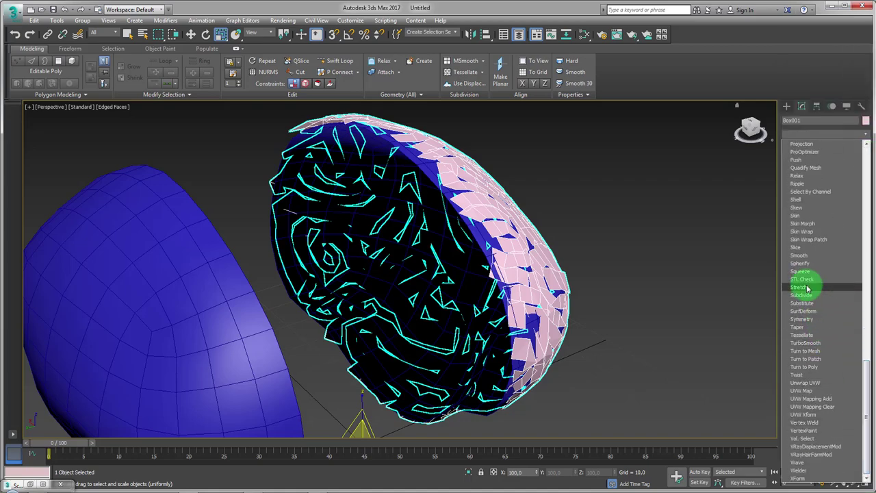
pyautogui.click(802, 201)
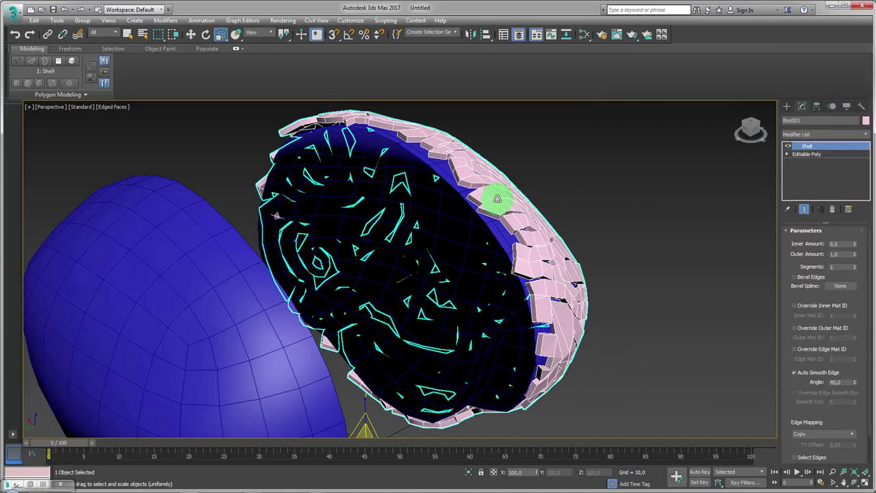
pyautogui.keyDown('alt'); pyautogui.moveTo(496, 196); pyautogui.dragTo(512, 215, button='middle'); pyautogui.keyUp('alt')
pyautogui.scroll(3, 562, 217)
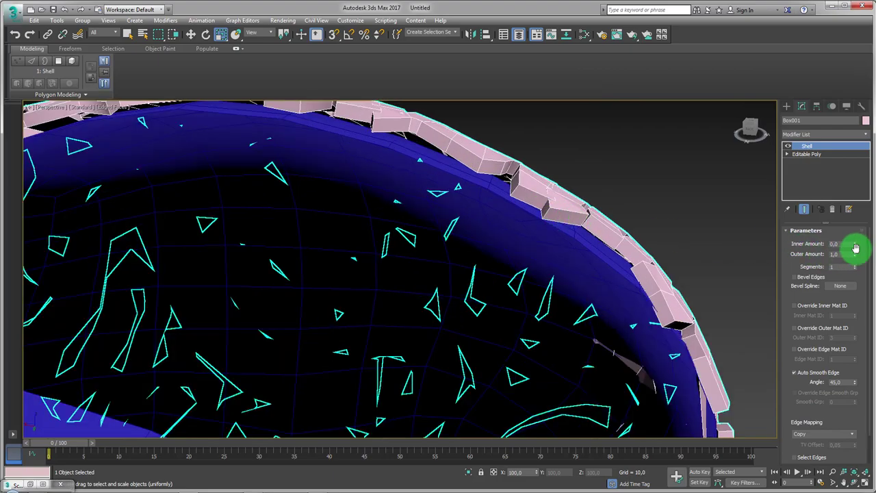
# Set the Shell's Inner Amount to 1.66
pyautogui.moveTo(855, 248); pyautogui.dragTo(852, 168)
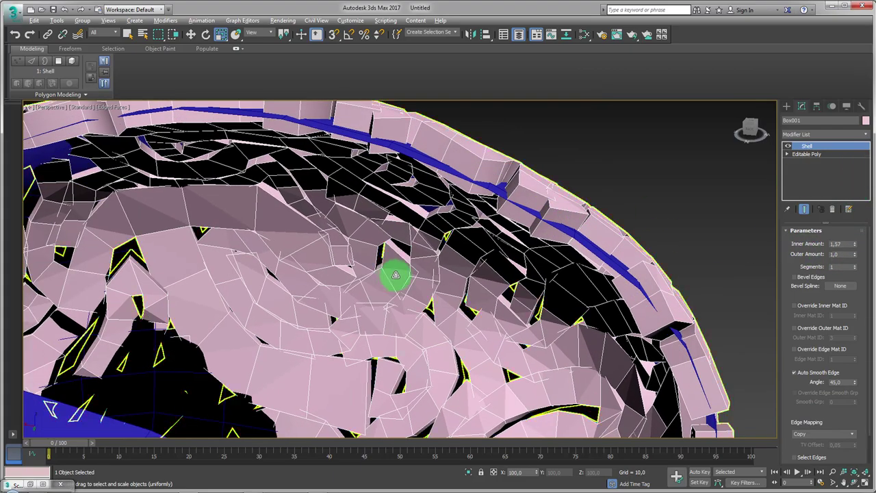
pyautogui.scroll(-2, 395, 275)
pyautogui.scroll(-3, 401, 279)
pyautogui.scroll(2, 386, 273)
pyautogui.scroll(3, 433, 288)
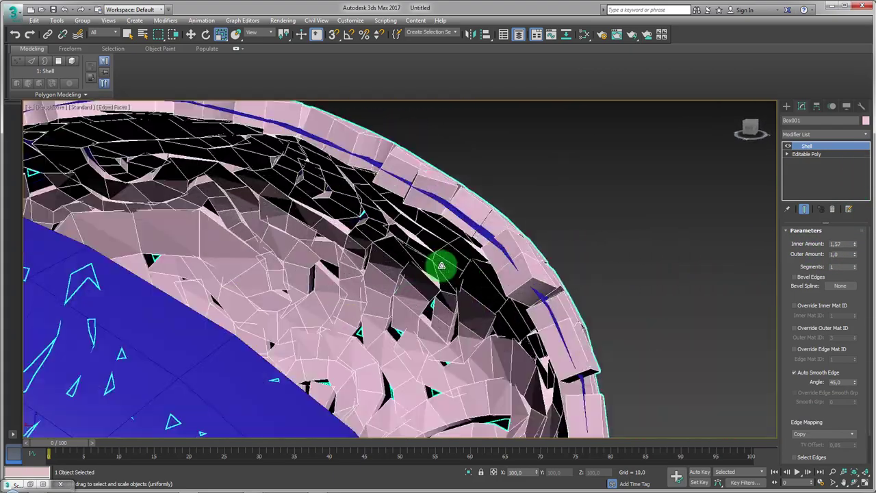
pyautogui.moveTo(857, 249); pyautogui.dragTo(852, 243)
pyautogui.scroll(-5, 636, 256)
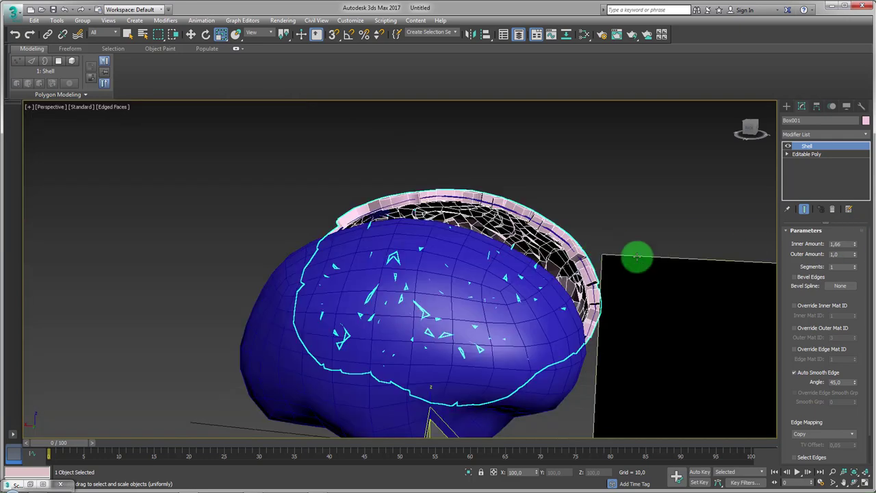
pyautogui.keyDown('alt'); pyautogui.moveTo(636, 256); pyautogui.dragTo(504, 272, button='middle'); pyautogui.keyUp('alt')
# Convert the shelled brain to an Editable Poly
pyautogui.rightClick(469, 248)
pyautogui.moveTo(480, 340)
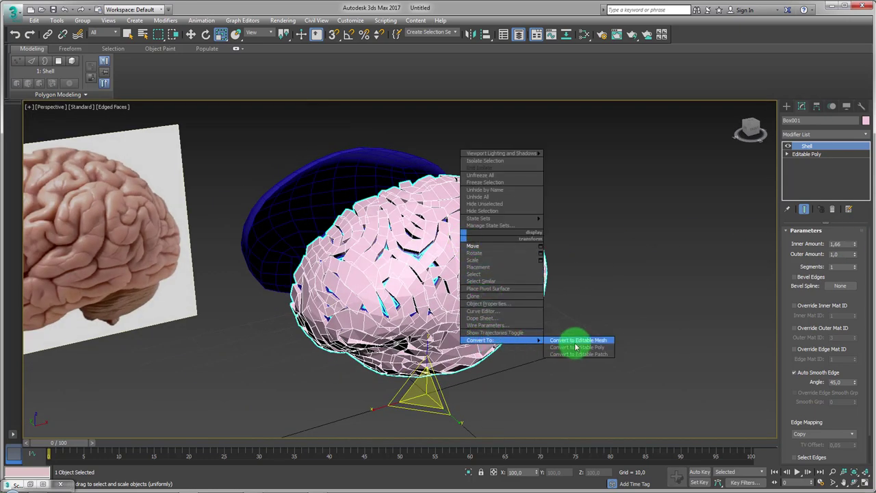
pyautogui.click(580, 348)
pyautogui.scroll(4, 514, 295)
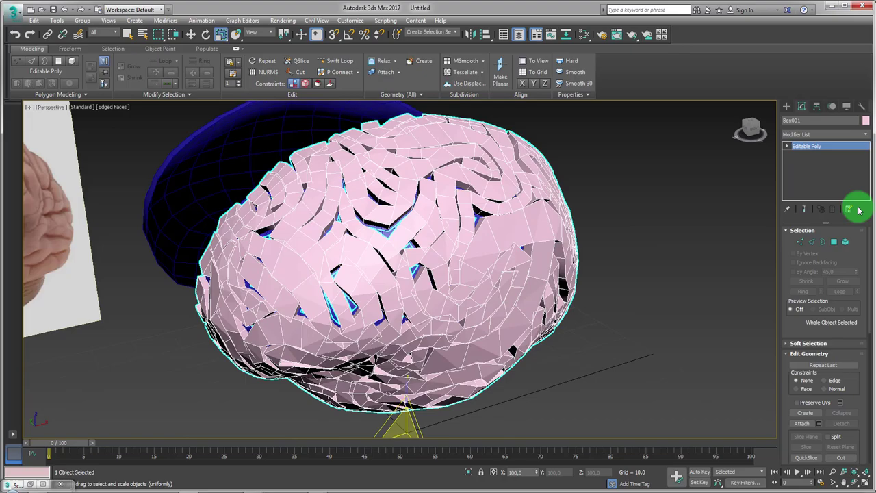
# Add a TurboSmooth modifier with 1 iteration to round the brain's ridges
pyautogui.click(866, 134)
pyautogui.moveTo(866, 215); pyautogui.dragTo(855, 415)
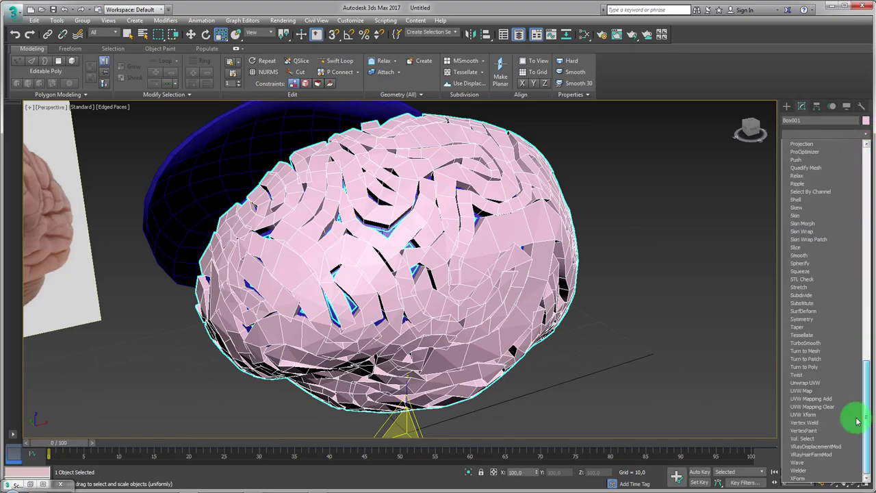
pyautogui.click(806, 342)
pyautogui.moveTo(694, 342)
pyautogui.keyDown('alt'); pyautogui.mouseDown(button='middle')
pyautogui.moveTo(629, 304)
pyautogui.moveTo(689, 273)
pyautogui.moveTo(561, 307)
pyautogui.moveTo(586, 308)
pyautogui.moveTo(561, 346)
pyautogui.moveTo(564, 326)
pyautogui.mouseUp(button='middle'); pyautogui.keyUp('alt')
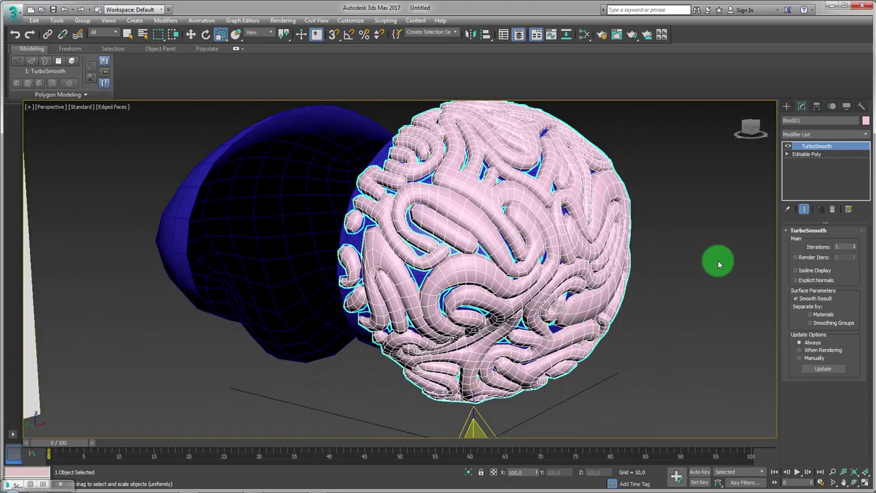
pyautogui.moveTo(254, 160)
pyautogui.keyDown('alt'); pyautogui.mouseDown(button='middle')
pyautogui.moveTo(505, 241)
pyautogui.moveTo(247, 114)
pyautogui.mouseUp(button='middle'); pyautogui.keyUp('alt')
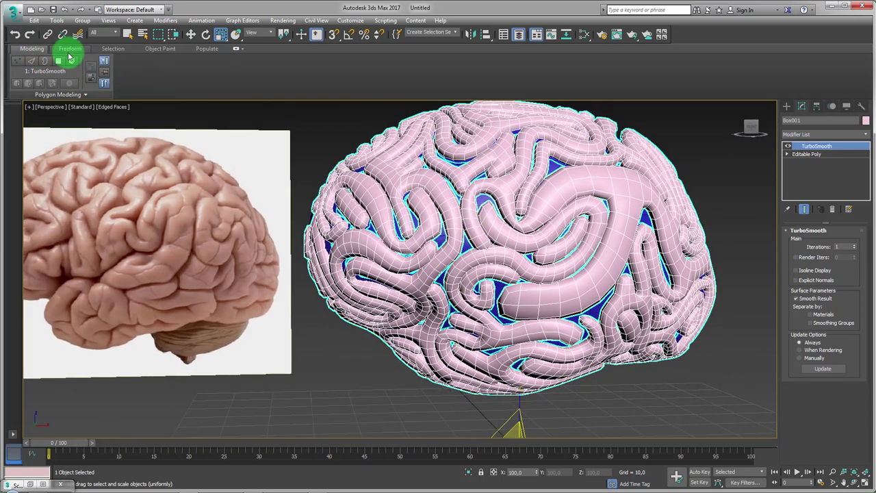
pyautogui.click(69, 54)
pyautogui.keyDown('alt'); pyautogui.moveTo(483, 232); pyautogui.dragTo(509, 239, button='middle'); pyautogui.keyUp('alt')
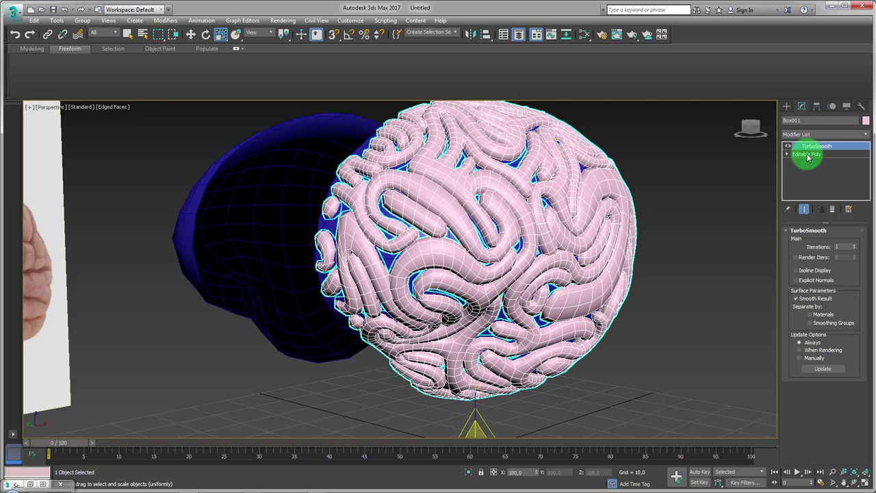
# On the base mesh, stretch faces around the dark slit with the Shift Scale brush
pyautogui.click(792, 154)
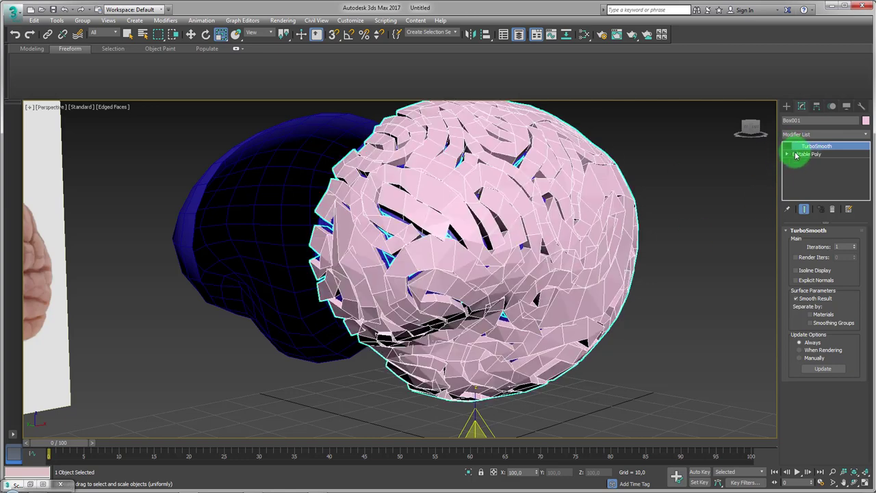
pyautogui.moveTo(708, 191)
pyautogui.keyDown('alt'); pyautogui.mouseDown(button='middle')
pyautogui.moveTo(404, 245)
pyautogui.moveTo(47, 97)
pyautogui.mouseUp(button='middle'); pyautogui.keyUp('alt')
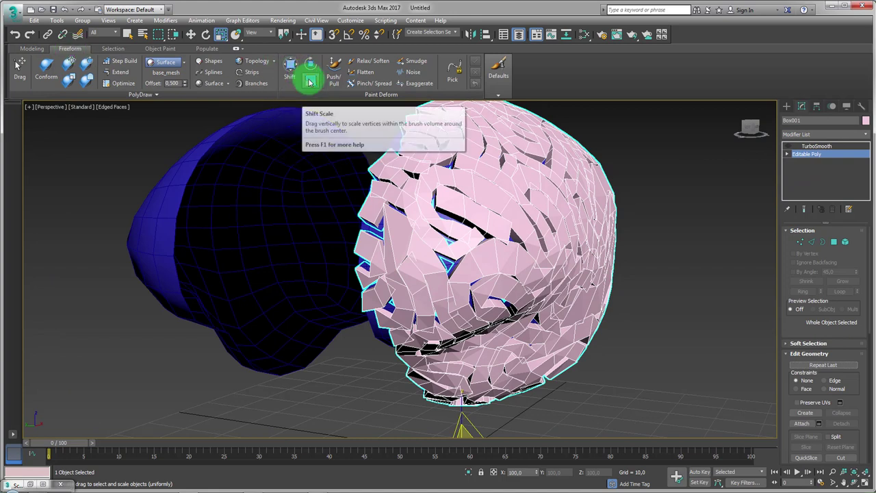
pyautogui.click(312, 82)
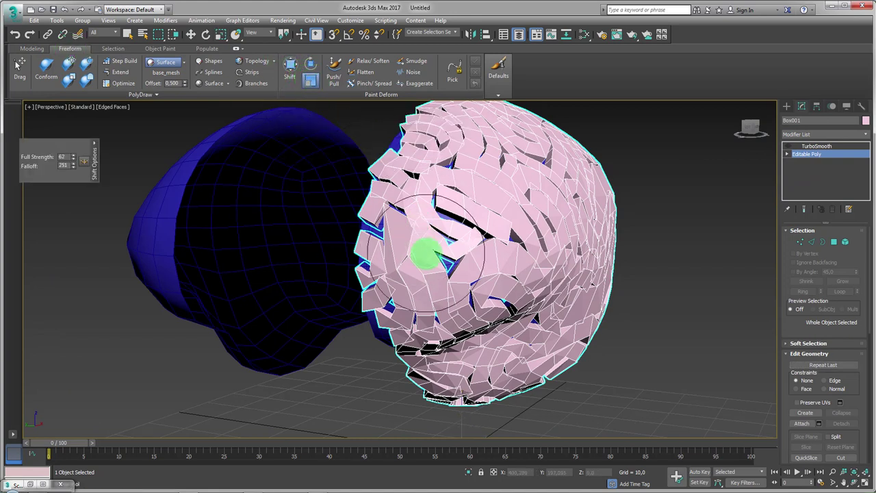
pyautogui.moveTo(448, 237)
pyautogui.mouseDown()
pyautogui.moveTo(441, 205)
pyautogui.moveTo(420, 202)
pyautogui.moveTo(434, 178)
pyautogui.moveTo(417, 161)
pyautogui.moveTo(441, 159)
pyautogui.moveTo(485, 180)
pyautogui.moveTo(456, 235)
pyautogui.moveTo(445, 289)
pyautogui.moveTo(400, 316)
pyautogui.mouseUp()
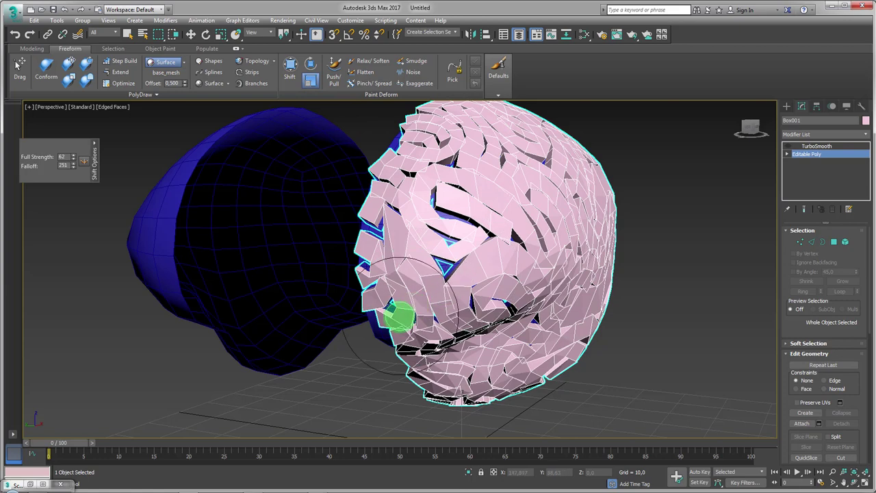
pyautogui.keyDown('alt'); pyautogui.moveTo(383, 313); pyautogui.dragTo(429, 327, button='middle'); pyautogui.keyUp('alt')
pyautogui.moveTo(429, 328)
pyautogui.mouseDown()
pyautogui.moveTo(416, 322)
pyautogui.moveTo(506, 281)
pyautogui.mouseUp()
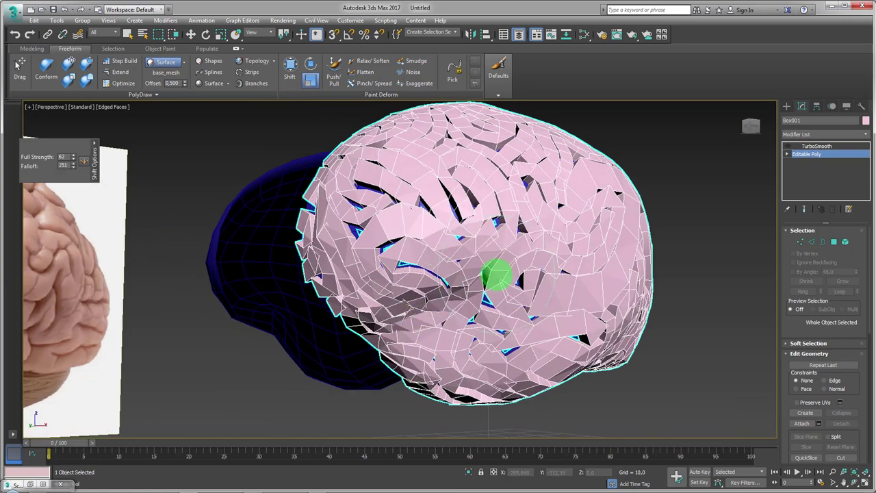
pyautogui.moveTo(497, 276)
pyautogui.keyDown('alt'); pyautogui.mouseDown(button='middle')
pyautogui.moveTo(509, 268)
pyautogui.moveTo(494, 239)
pyautogui.mouseUp(button='middle'); pyautogui.keyUp('alt')
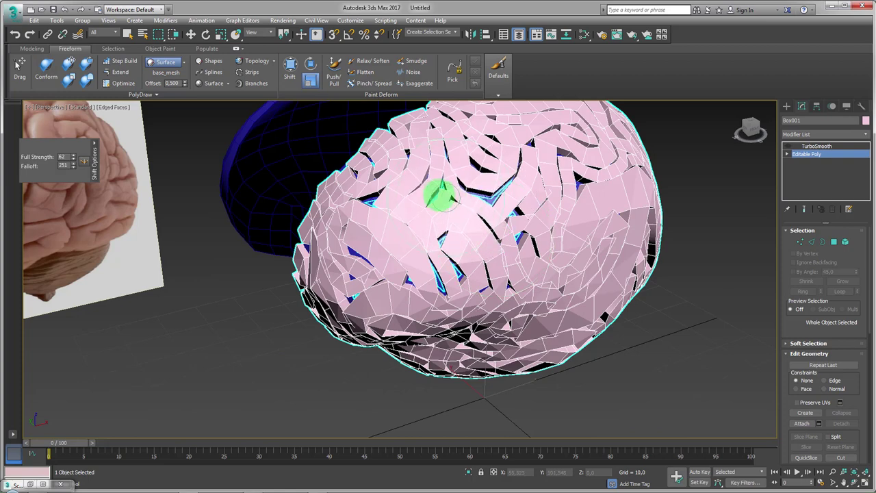
pyautogui.moveTo(422, 186)
pyautogui.keyDown('alt'); pyautogui.mouseDown(button='middle')
pyautogui.moveTo(489, 240)
pyautogui.moveTo(371, 113)
pyautogui.mouseUp(button='middle'); pyautogui.keyUp('alt')
# Enlarge the Shift brush strength and falloff and shift the brain's lower-centre faces
pyautogui.click(311, 63)
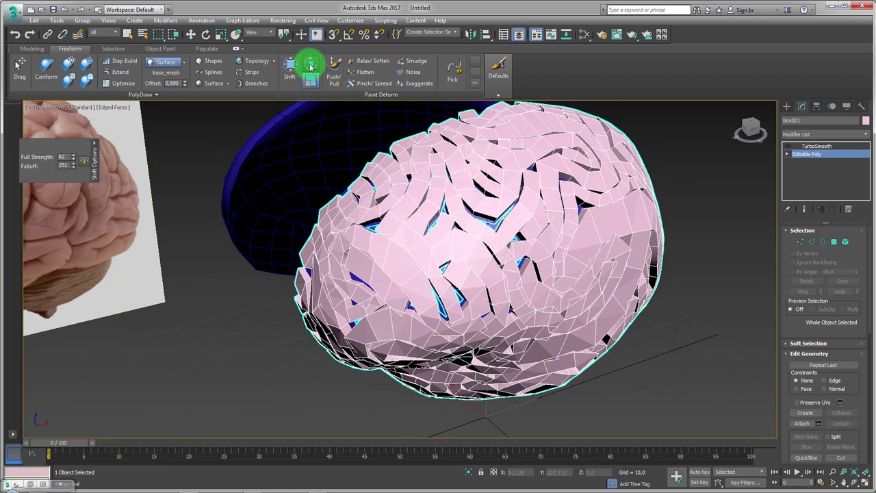
pyautogui.keyDown('ctrl'); pyautogui.keyDown('shift'); pyautogui.moveTo(493, 233); pyautogui.dragTo(531, 166); pyautogui.keyUp('shift'); pyautogui.keyUp('ctrl')
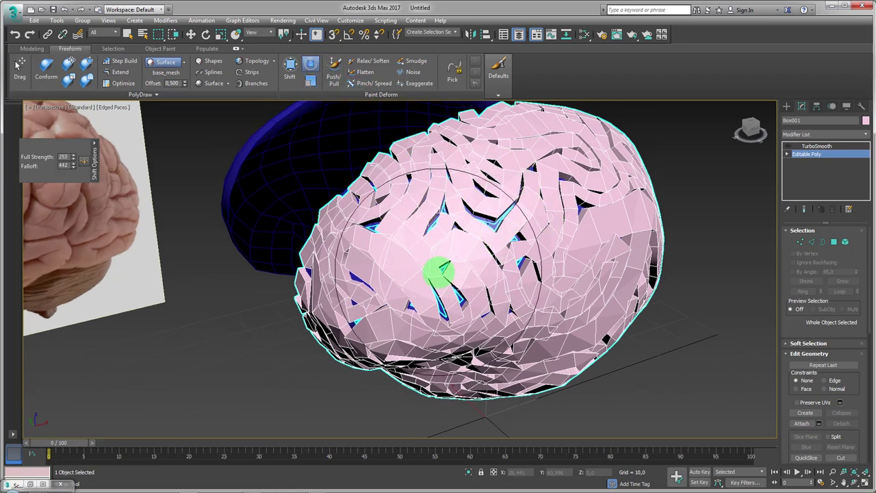
pyautogui.moveTo(434, 264)
pyautogui.mouseDown()
pyautogui.moveTo(445, 264)
pyautogui.moveTo(445, 247)
pyautogui.moveTo(470, 270)
pyautogui.moveTo(483, 230)
pyautogui.mouseUp()
pyautogui.keyDown('alt'); pyautogui.moveTo(483, 231); pyautogui.dragTo(410, 108, button='middle'); pyautogui.keyUp('alt')
# Push and pull faces across the brain's middle, then show the TurboSmooth level again
pyautogui.click(377, 66)
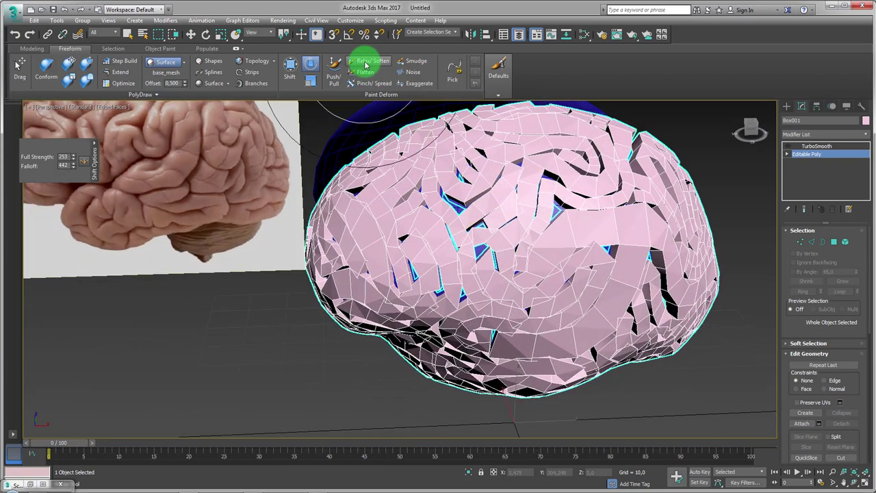
pyautogui.click(334, 67)
pyautogui.moveTo(470, 219)
pyautogui.mouseDown()
pyautogui.moveTo(498, 238)
pyautogui.moveTo(479, 287)
pyautogui.moveTo(461, 283)
pyautogui.moveTo(456, 298)
pyautogui.mouseUp()
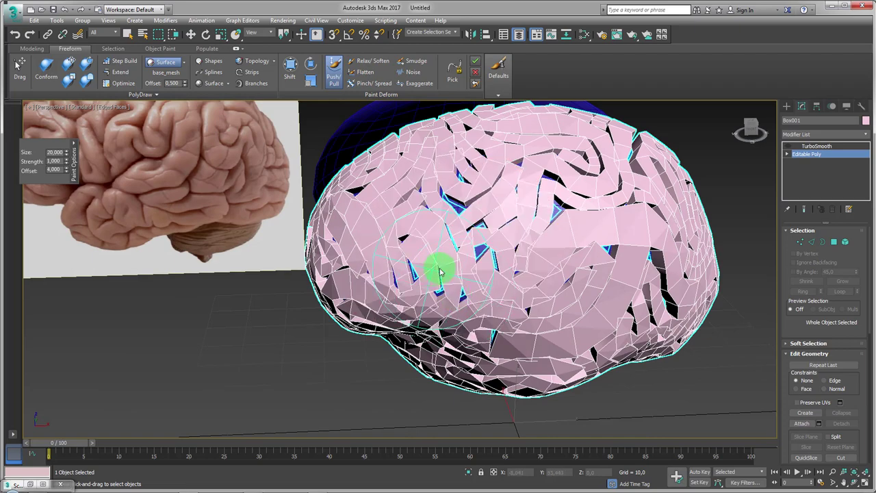
pyautogui.keyDown('alt'); pyautogui.moveTo(440, 272); pyautogui.dragTo(471, 264, button='middle'); pyautogui.keyUp('alt')
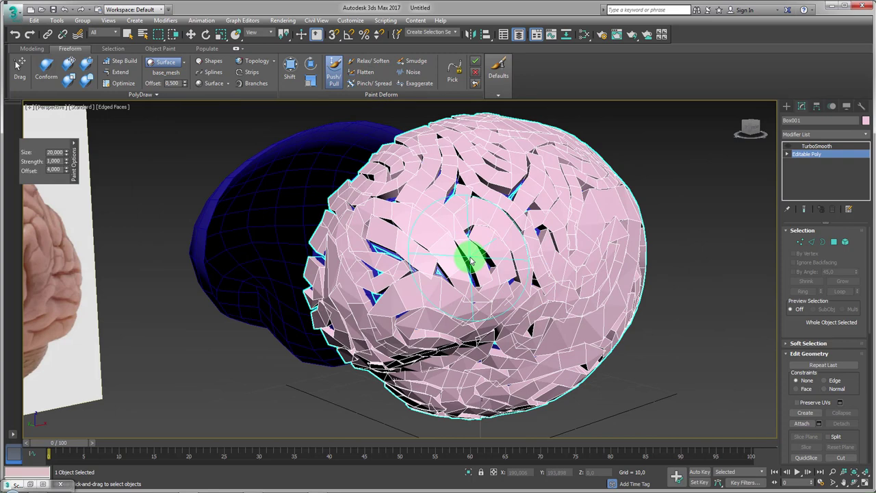
pyautogui.moveTo(473, 215)
pyautogui.mouseDown()
pyautogui.moveTo(498, 190)
pyautogui.moveTo(528, 229)
pyautogui.mouseUp()
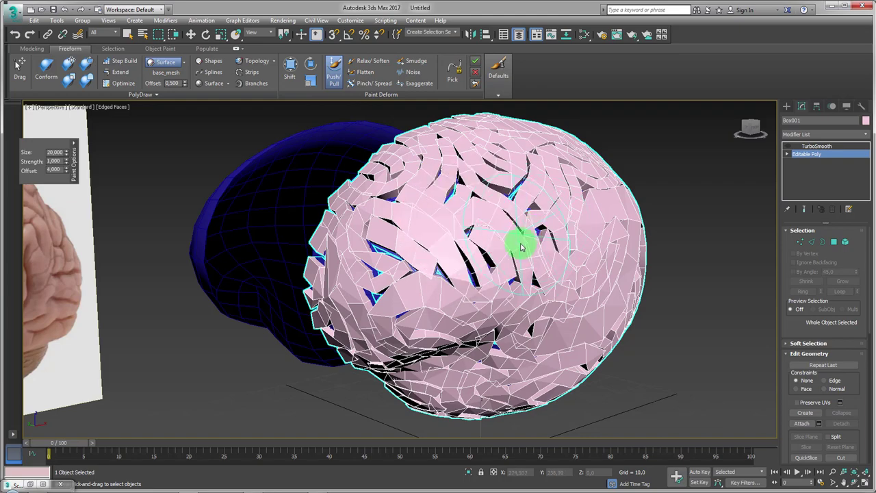
pyautogui.keyDown('alt'); pyautogui.moveTo(528, 268); pyautogui.dragTo(481, 262, button='middle'); pyautogui.keyUp('alt')
pyautogui.keyDown('alt'); pyautogui.moveTo(460, 231); pyautogui.dragTo(499, 237, button='middle'); pyautogui.keyUp('alt')
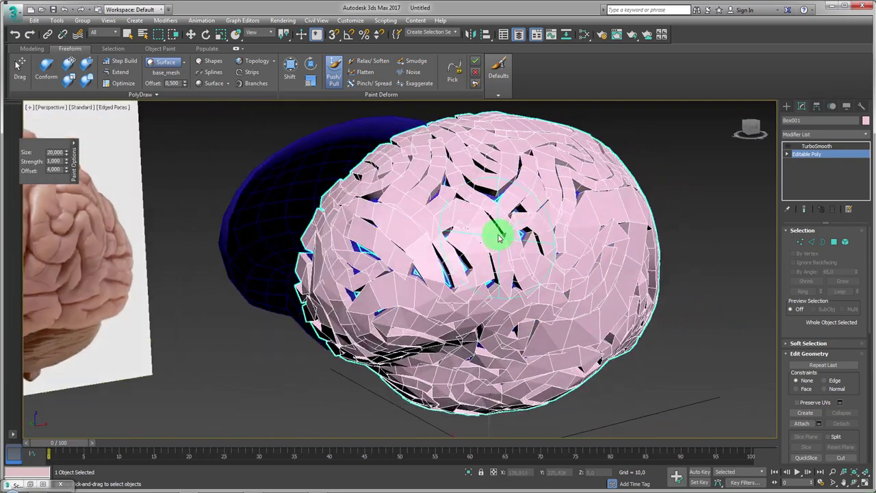
pyautogui.click(816, 147)
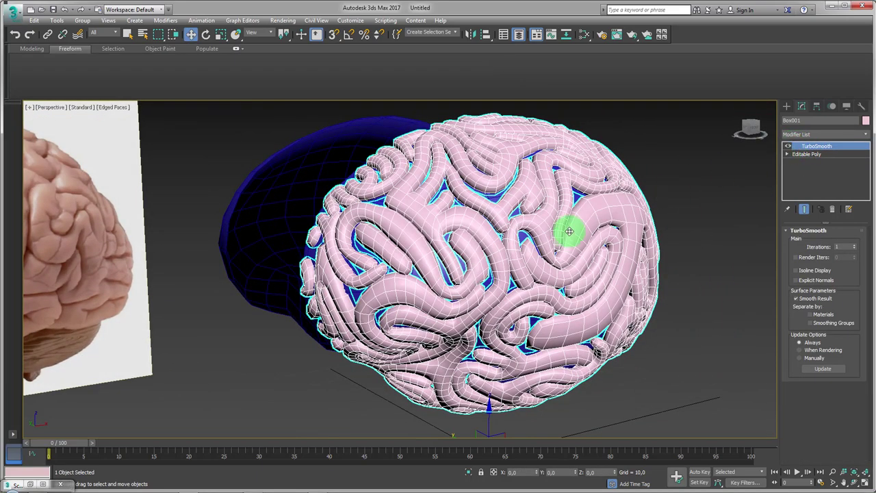
# Add an Edit Poly modifier above TurboSmooth
pyautogui.moveTo(567, 230)
pyautogui.keyDown('alt'); pyautogui.mouseDown(button='middle')
pyautogui.moveTo(557, 244)
pyautogui.moveTo(406, 254)
pyautogui.moveTo(579, 221)
pyautogui.mouseUp(button='middle'); pyautogui.keyUp('alt')
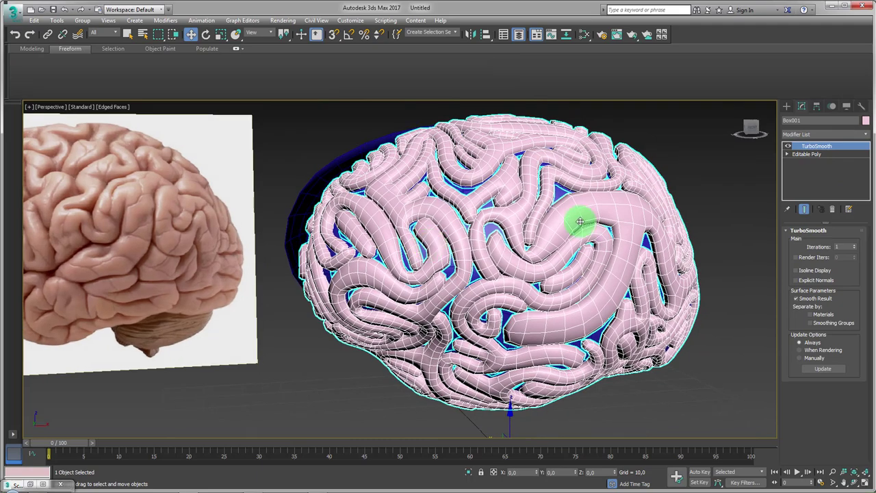
pyautogui.click(42, 51)
pyautogui.click(64, 64)
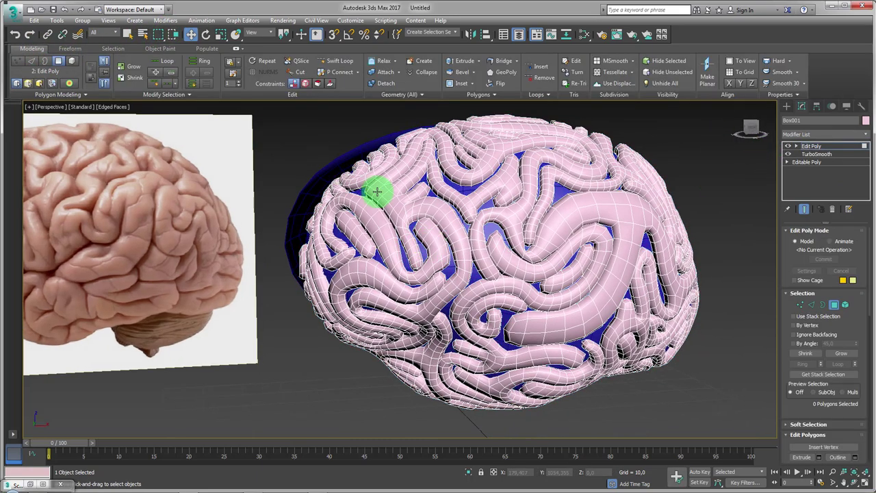
pyautogui.moveTo(376, 189)
pyautogui.keyDown('alt'); pyautogui.mouseDown(button='middle')
pyautogui.moveTo(397, 207)
pyautogui.moveTo(383, 199)
pyautogui.moveTo(397, 225)
pyautogui.moveTo(385, 239)
pyautogui.mouseUp(button='middle'); pyautogui.keyUp('alt')
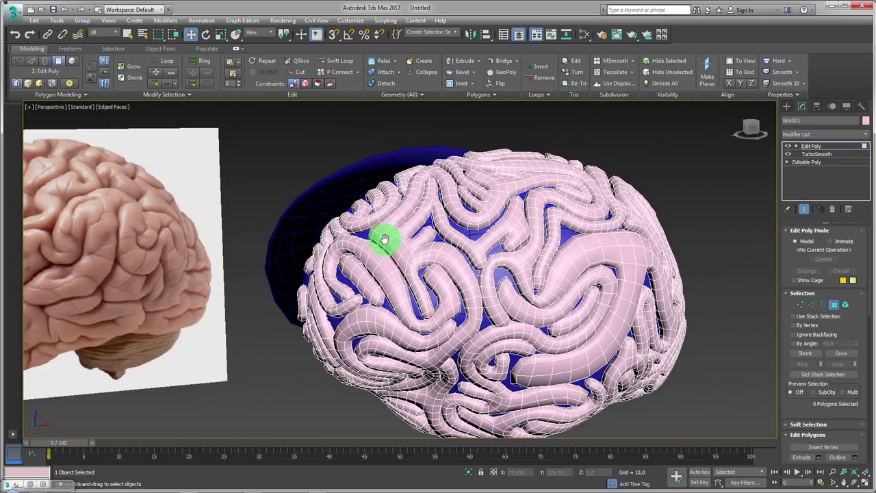
# Pull the smoothed gyri right and up with the Shift paint-deform brush
pyautogui.click(71, 49)
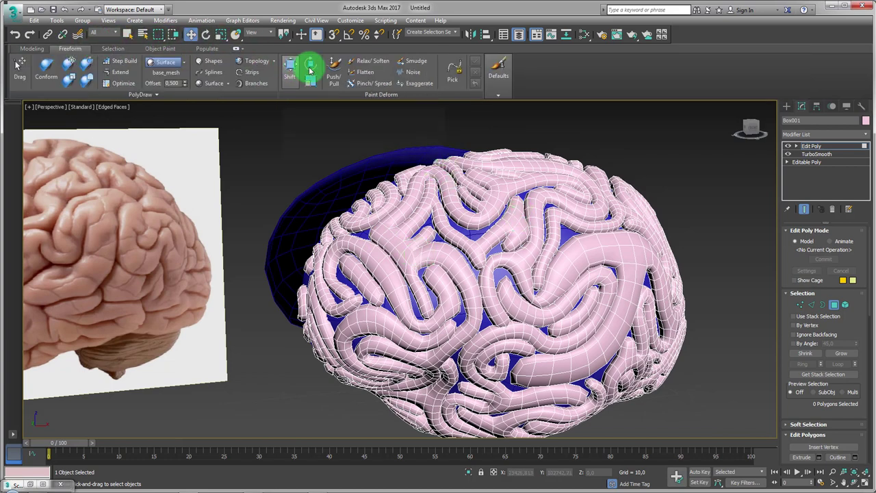
pyautogui.click(311, 66)
pyautogui.click(310, 80)
pyautogui.keyDown('alt'); pyautogui.moveTo(384, 226); pyautogui.dragTo(401, 234, button='middle'); pyautogui.keyUp('alt')
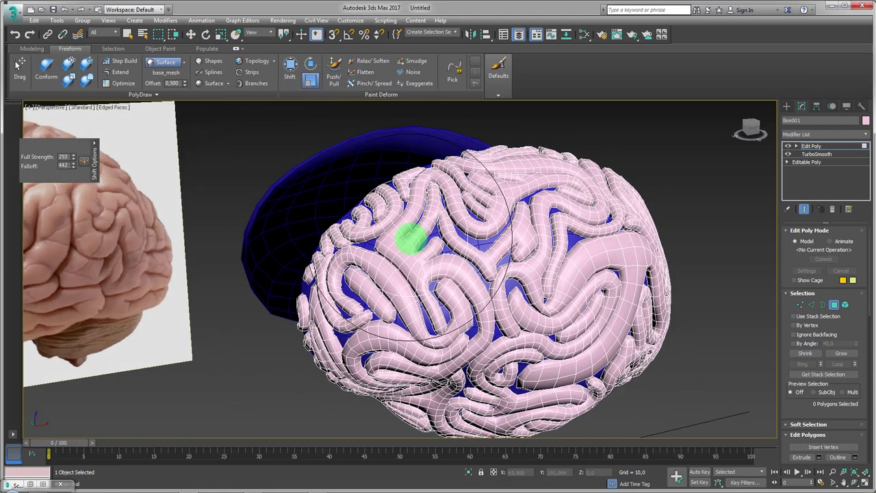
pyautogui.moveTo(401, 255); pyautogui.dragTo(462, 243)
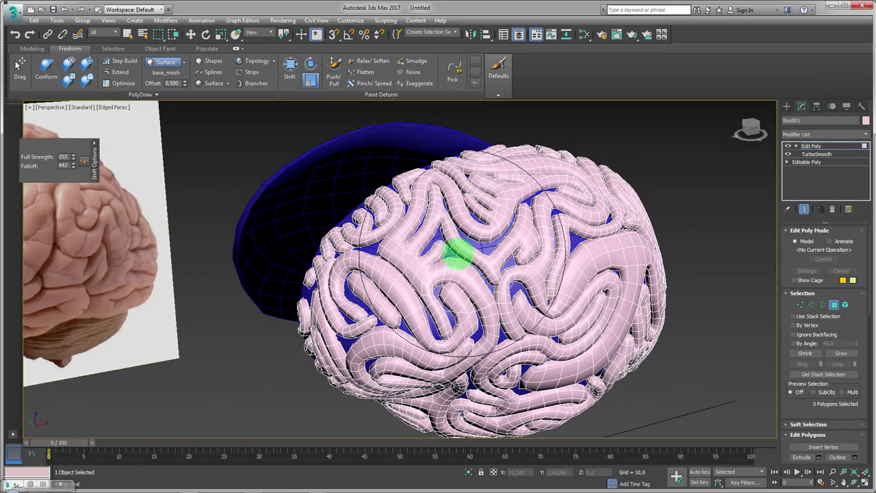
pyautogui.moveTo(461, 254)
pyautogui.keyDown('alt'); pyautogui.mouseDown(button='middle')
pyautogui.moveTo(472, 255)
pyautogui.moveTo(427, 294)
pyautogui.moveTo(446, 274)
pyautogui.moveTo(416, 264)
pyautogui.moveTo(420, 309)
pyautogui.moveTo(516, 262)
pyautogui.moveTo(489, 289)
pyautogui.moveTo(513, 349)
pyautogui.moveTo(544, 352)
pyautogui.moveTo(448, 357)
pyautogui.moveTo(456, 348)
pyautogui.moveTo(499, 368)
pyautogui.moveTo(488, 387)
pyautogui.moveTo(458, 371)
pyautogui.moveTo(453, 327)
pyautogui.moveTo(376, 260)
pyautogui.moveTo(435, 251)
pyautogui.moveTo(390, 260)
pyautogui.mouseUp(button='middle'); pyautogui.keyUp('alt')
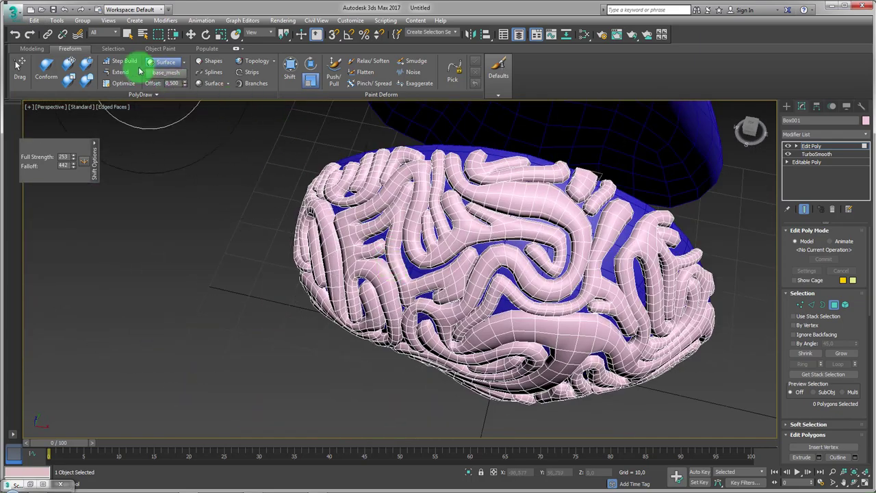
# In Element mode with edge and normal constraints, slide the selected gyrus across the surface
pyautogui.click(33, 51)
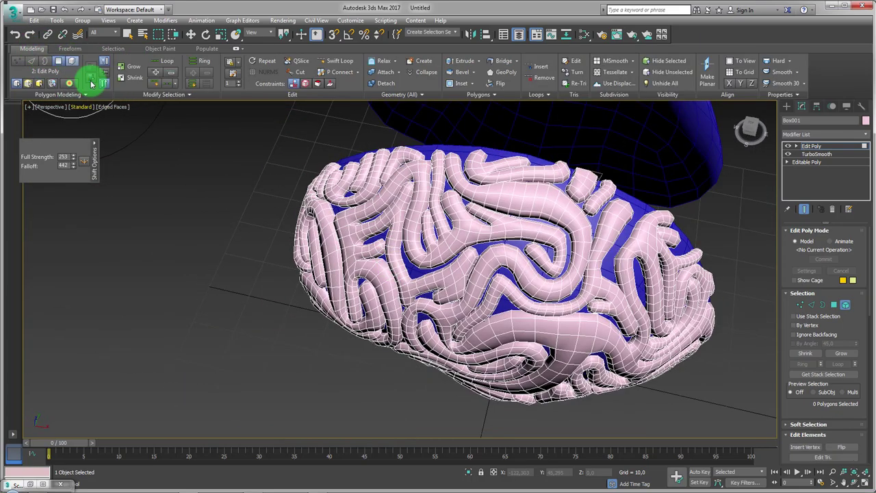
pyautogui.click(71, 60)
pyautogui.keyDown('alt'); pyautogui.moveTo(421, 221); pyautogui.dragTo(464, 202, button='middle'); pyautogui.keyUp('alt')
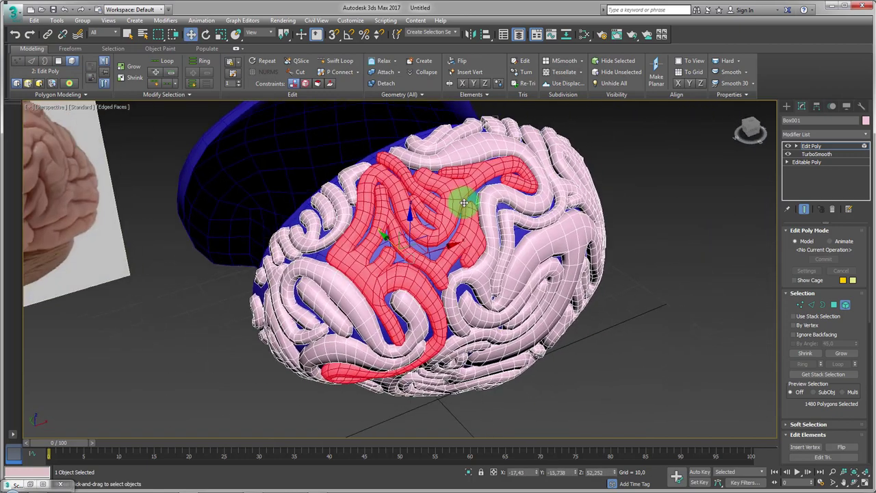
pyautogui.click(306, 84)
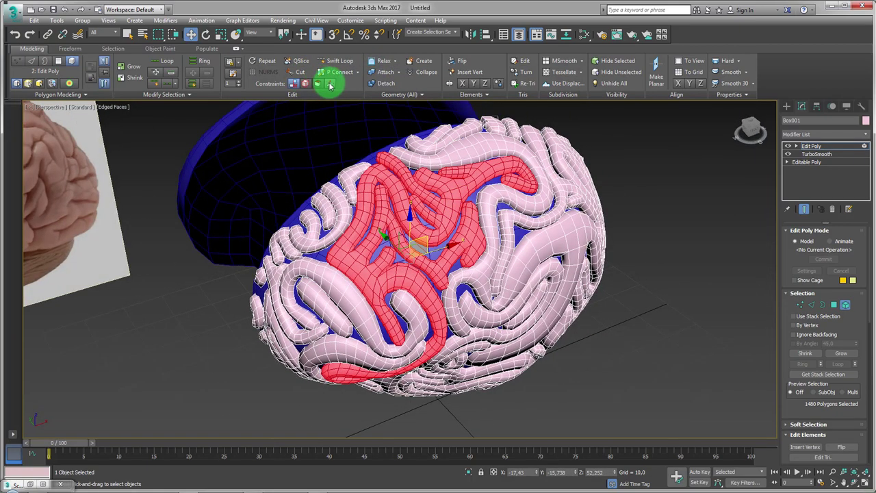
pyautogui.click(330, 83)
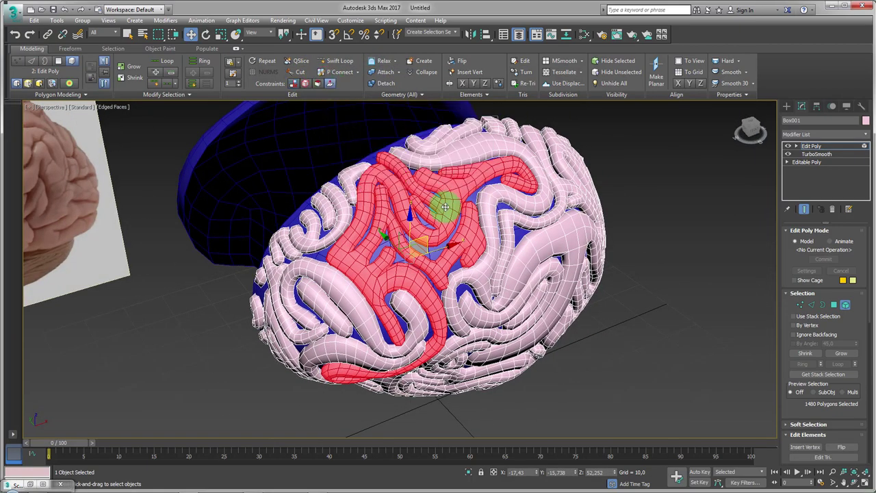
pyautogui.moveTo(447, 246); pyautogui.dragTo(446, 245)
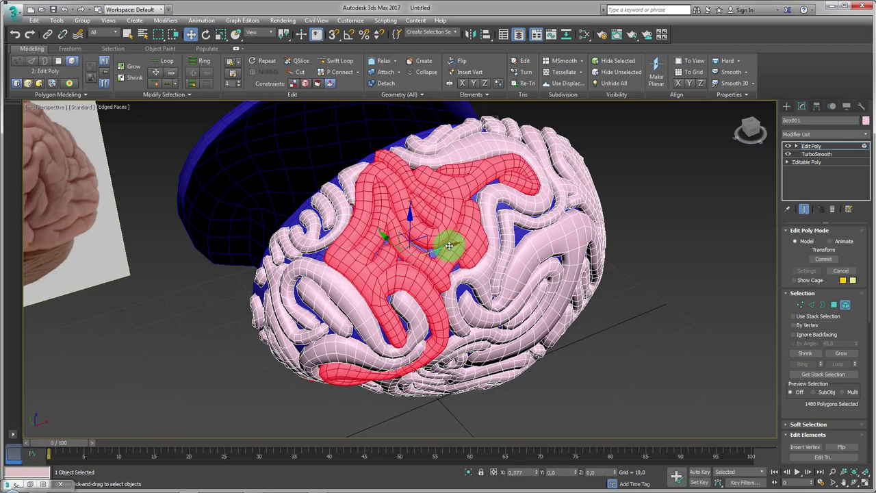
# Move several small gyrus patches and a strip along the brain's left side
pyautogui.click(322, 234)
pyautogui.keyDown('alt'); pyautogui.moveTo(322, 234); pyautogui.dragTo(339, 217, button='middle'); pyautogui.keyUp('alt')
pyautogui.moveTo(339, 217); pyautogui.dragTo(341, 216)
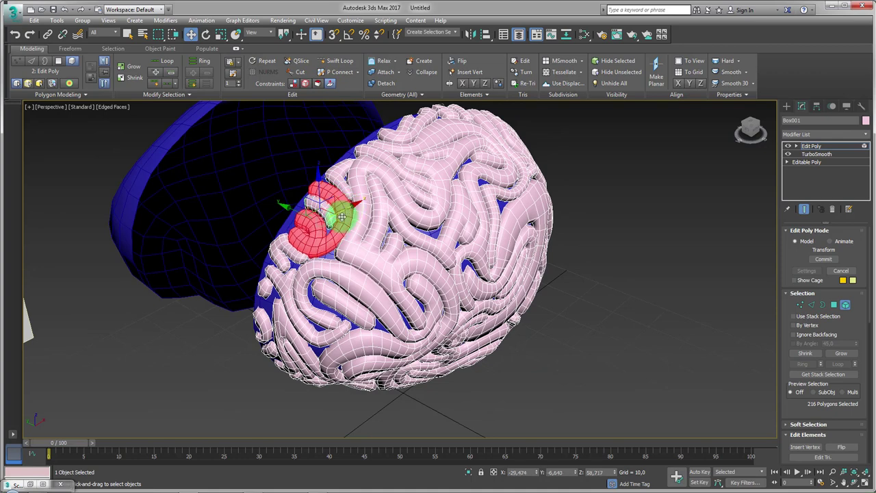
pyautogui.click(299, 260)
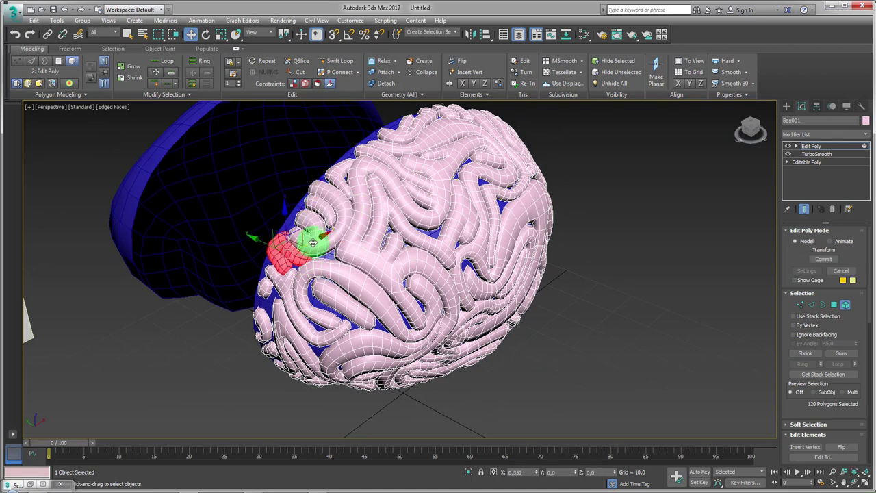
pyautogui.click(290, 271)
pyautogui.moveTo(293, 264); pyautogui.dragTo(276, 306)
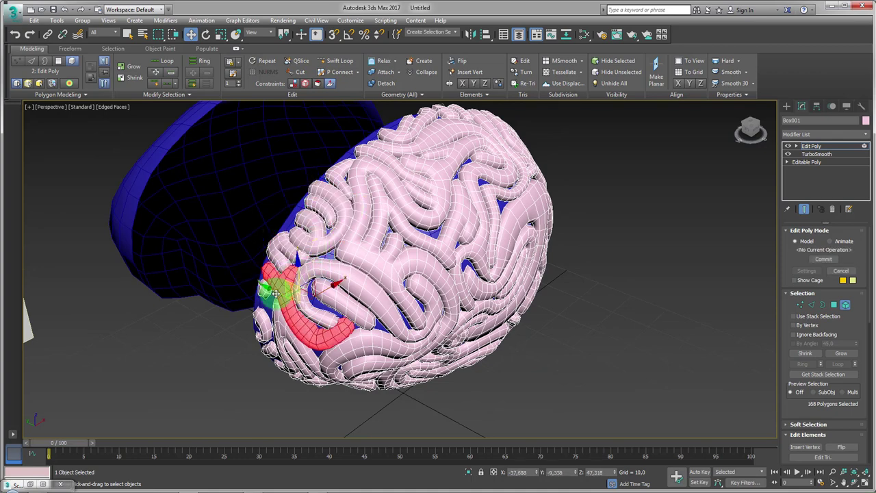
pyautogui.keyDown('alt'); pyautogui.moveTo(298, 288); pyautogui.dragTo(310, 294, button='middle'); pyautogui.keyUp('alt')
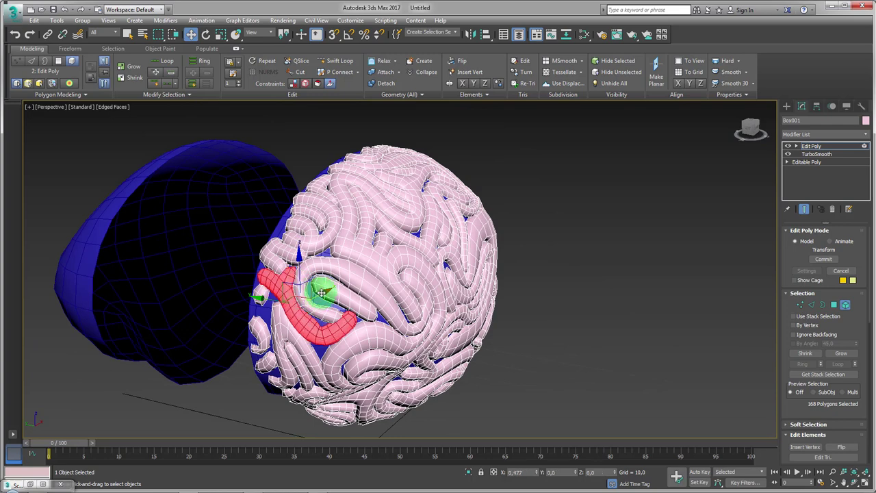
# Stretch a small left-edge patch vertically, then select the long branching fold (392 polygons)
pyautogui.click(266, 301)
pyautogui.scroll(3, 302, 295)
pyautogui.scroll(2, 302, 296)
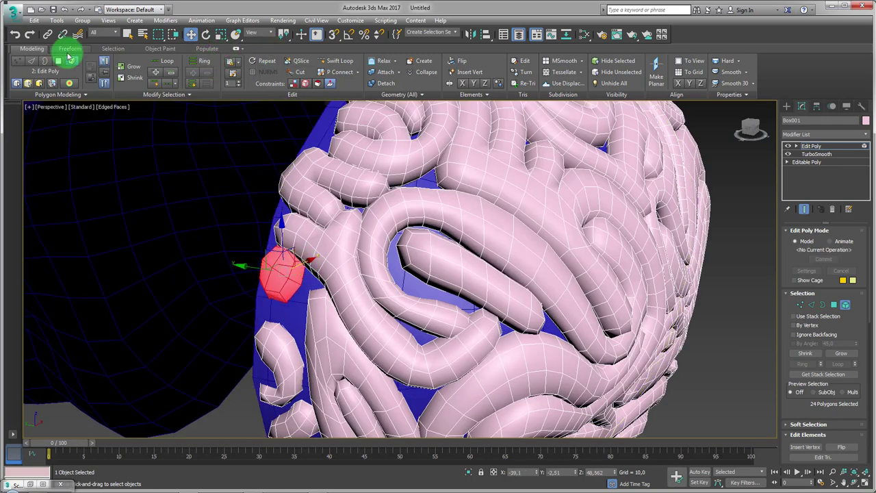
pyautogui.click(293, 83)
pyautogui.moveTo(303, 235); pyautogui.dragTo(280, 271)
pyautogui.scroll(-2, 304, 284)
pyautogui.scroll(-4, 396, 271)
pyautogui.scroll(2, 425, 284)
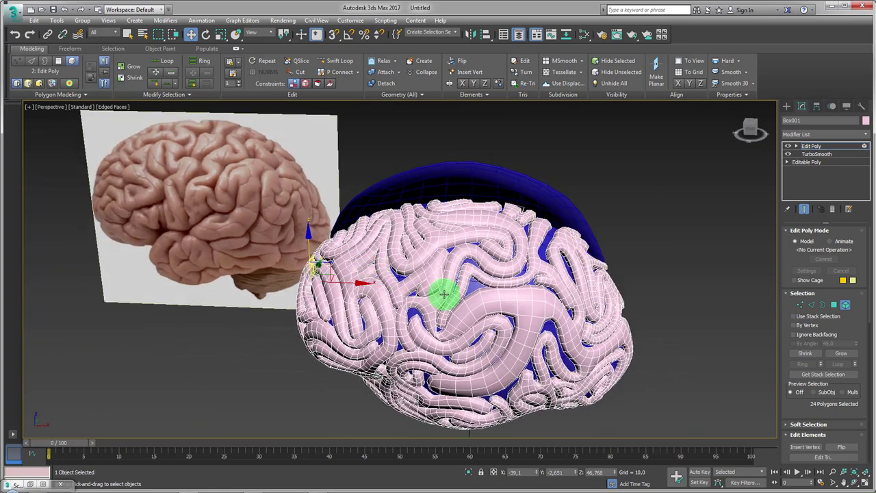
pyautogui.scroll(3, 452, 291)
pyautogui.click(463, 290)
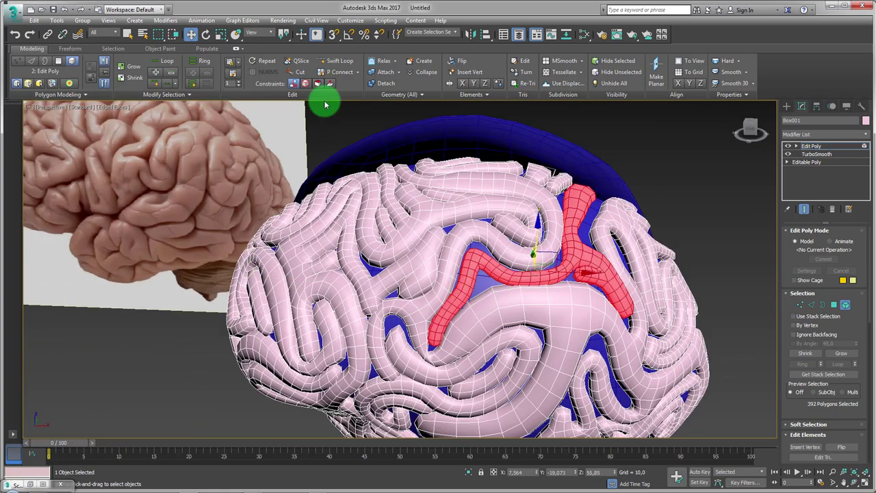
# Scale up the branching fold, then extend the selection and thicken many more folds
pyautogui.moveTo(584, 273); pyautogui.dragTo(590, 271)
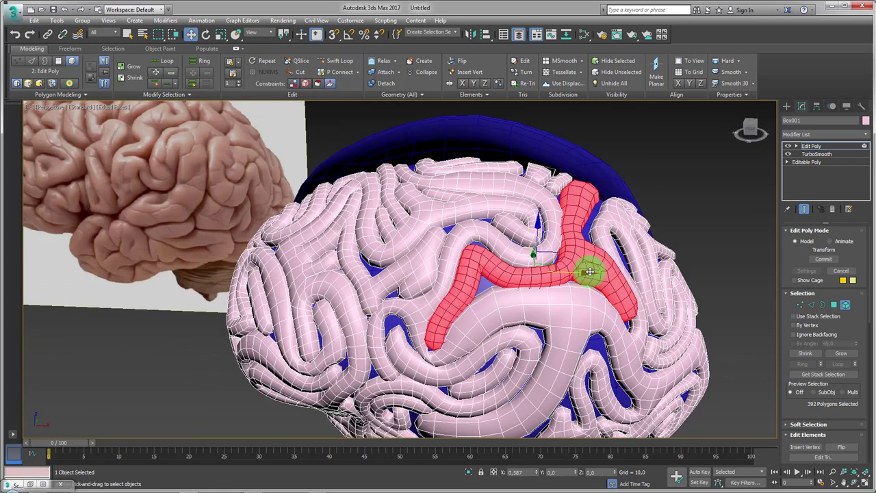
pyautogui.moveTo(587, 252)
pyautogui.keyDown('alt'); pyautogui.mouseDown(button='middle')
pyautogui.moveTo(561, 265)
pyautogui.moveTo(542, 252)
pyautogui.mouseUp(button='middle'); pyautogui.keyUp('alt')
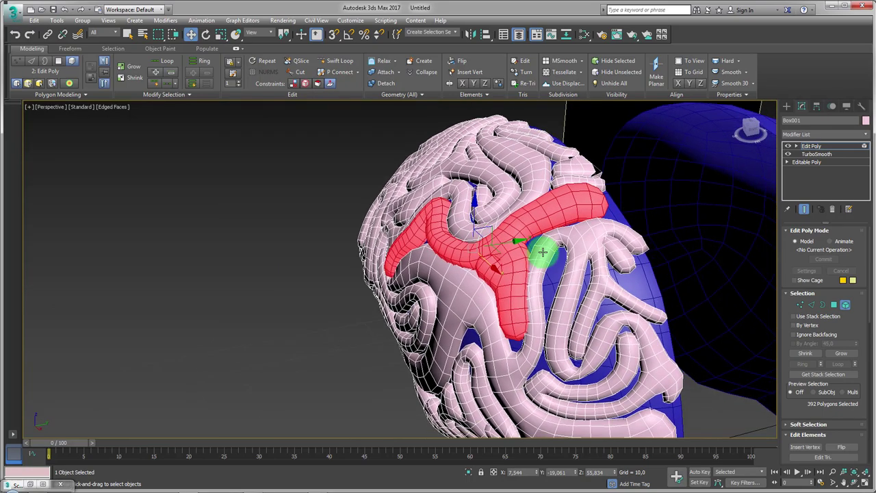
pyautogui.moveTo(591, 249); pyautogui.dragTo(587, 245)
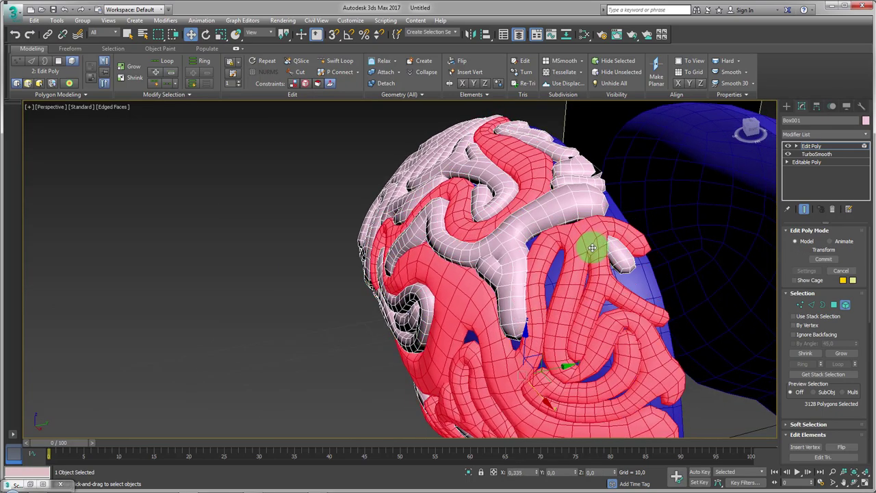
pyautogui.keyDown('alt'); pyautogui.moveTo(459, 277); pyautogui.dragTo(510, 271, button='middle'); pyautogui.keyUp('alt')
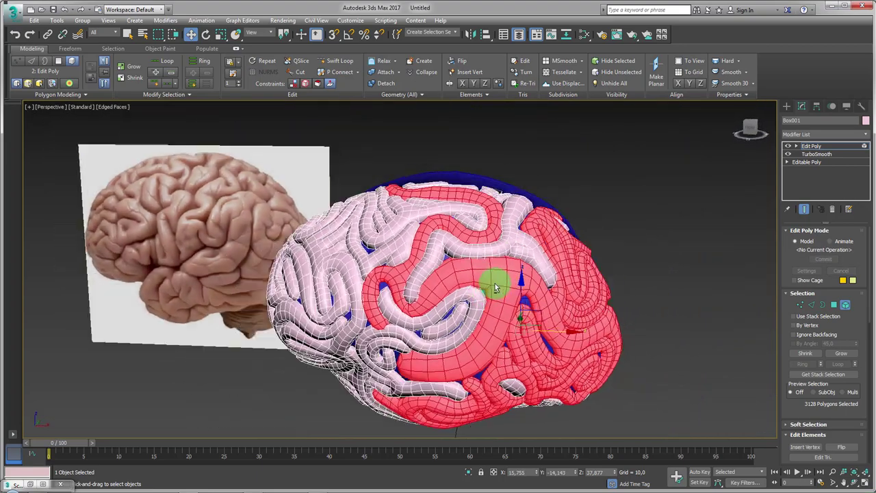
# Select several small fold patches around the front and lower side, down to 40 polygons
pyautogui.click(461, 312)
pyautogui.keyDown('alt'); pyautogui.moveTo(463, 311); pyautogui.dragTo(479, 371, button='middle'); pyautogui.keyUp('alt')
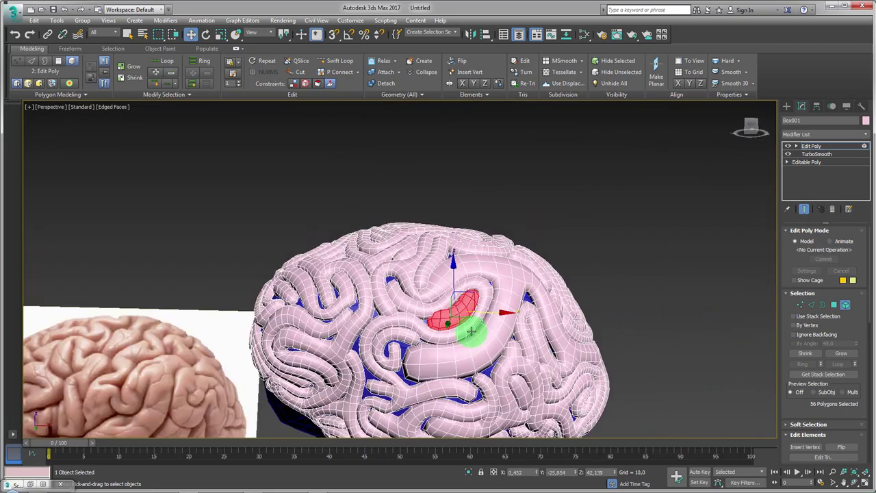
pyautogui.hotkey('ctrl', 'z')
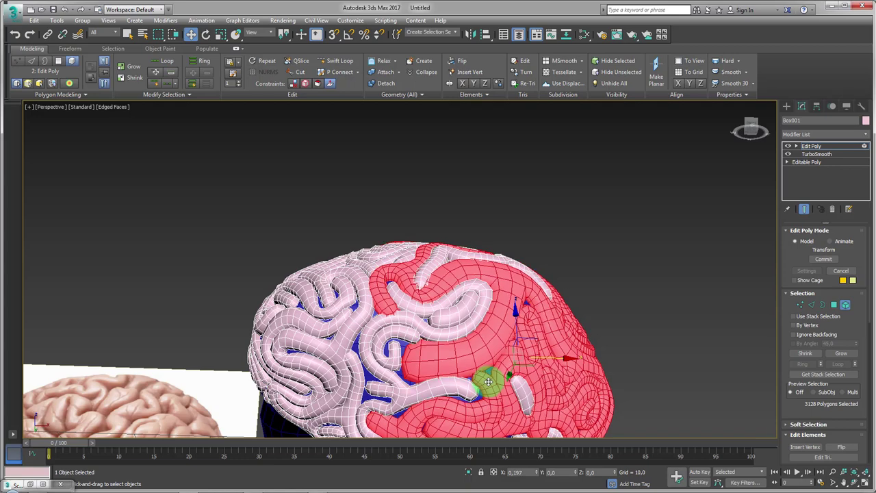
pyautogui.click(400, 360)
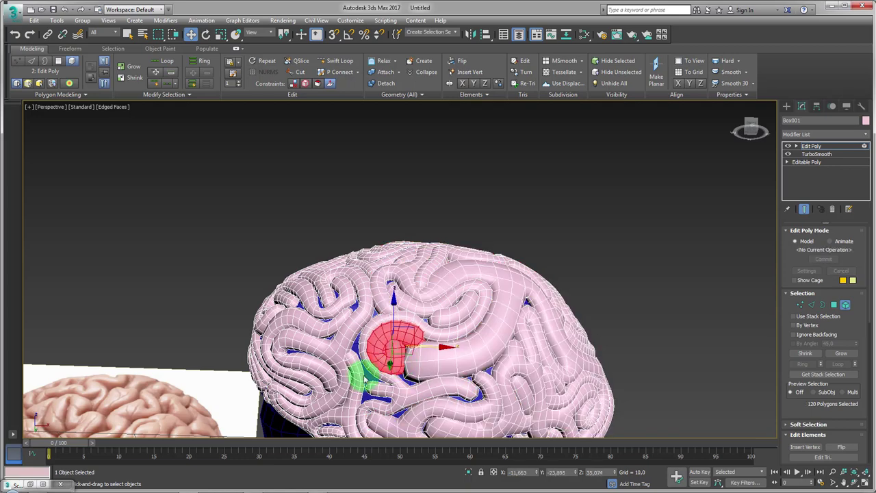
pyautogui.keyDown('shift'); pyautogui.click(360, 369); pyautogui.keyUp('shift')
pyautogui.keyDown('alt'); pyautogui.moveTo(362, 367); pyautogui.dragTo(435, 398, button='middle'); pyautogui.keyUp('alt')
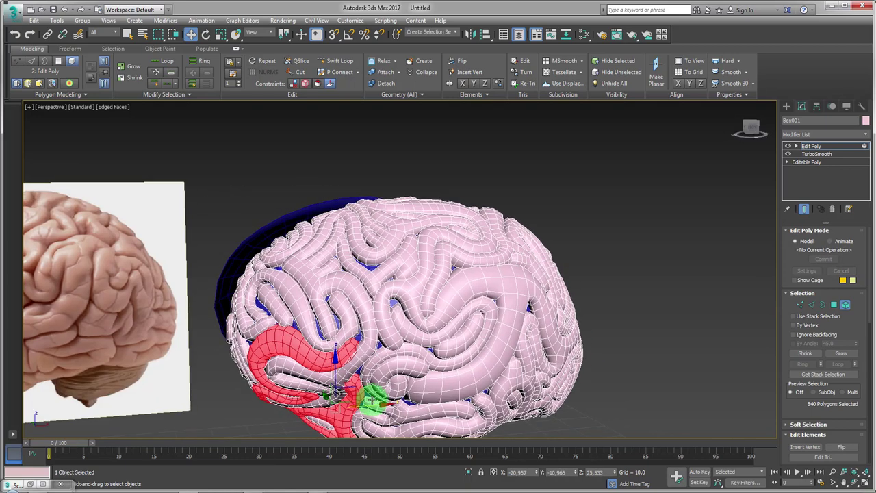
pyautogui.click(267, 340)
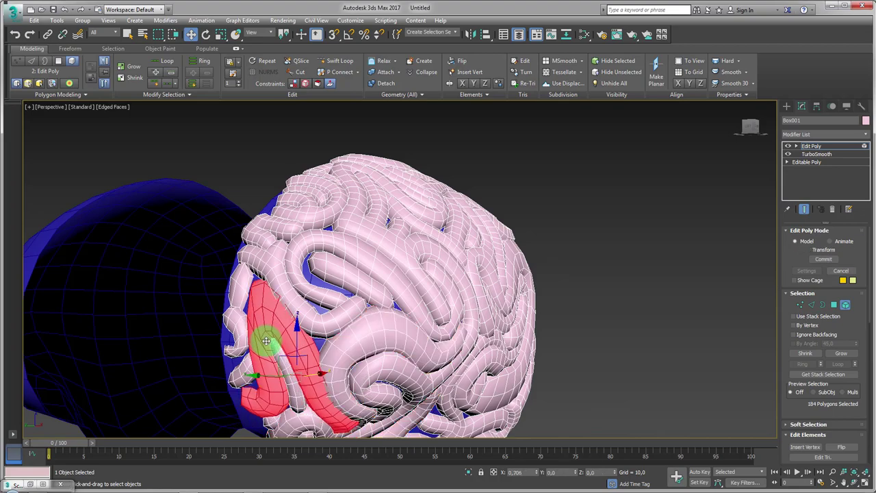
pyautogui.click(244, 374)
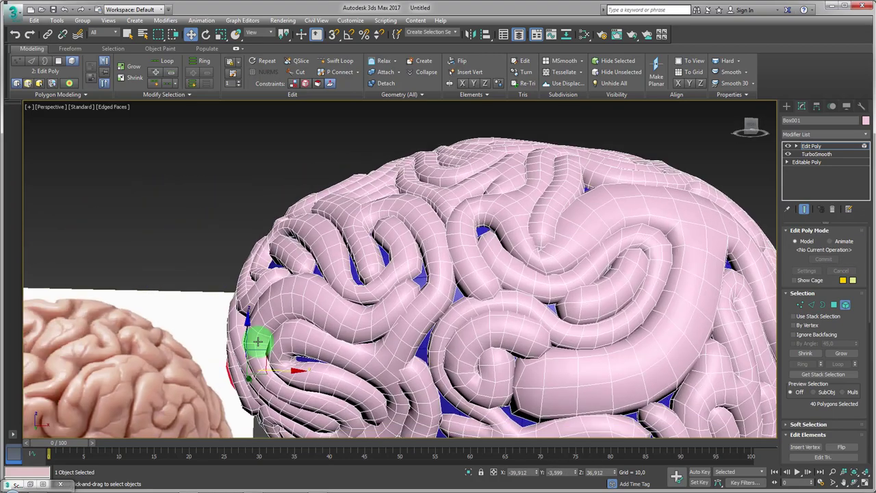
pyautogui.moveTo(244, 374)
pyautogui.keyDown('alt'); pyautogui.mouseDown(button='middle')
pyautogui.moveTo(386, 338)
pyautogui.moveTo(377, 338)
pyautogui.moveTo(352, 256)
pyautogui.moveTo(303, 358)
pyautogui.moveTo(328, 322)
pyautogui.mouseUp(button='middle'); pyautogui.keyUp('alt')
pyautogui.click(331, 325)
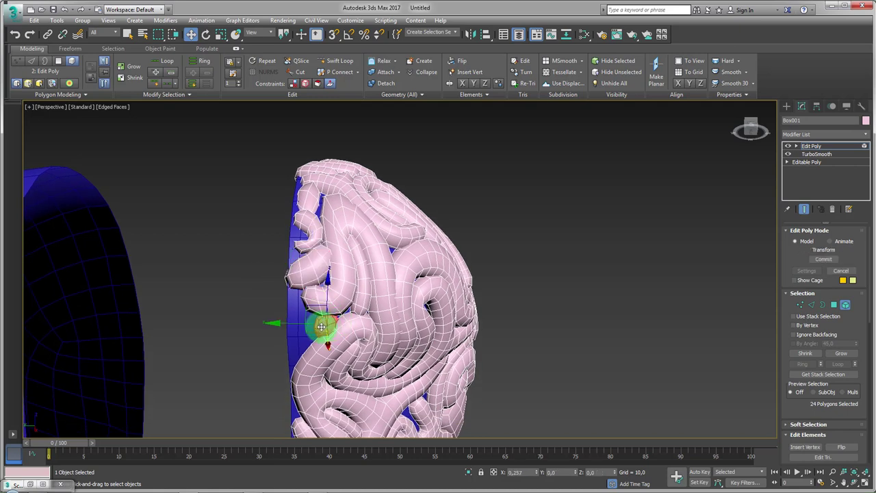
# Clone the front-edge fold patch downward and rotate the copy more upright
pyautogui.click(310, 262)
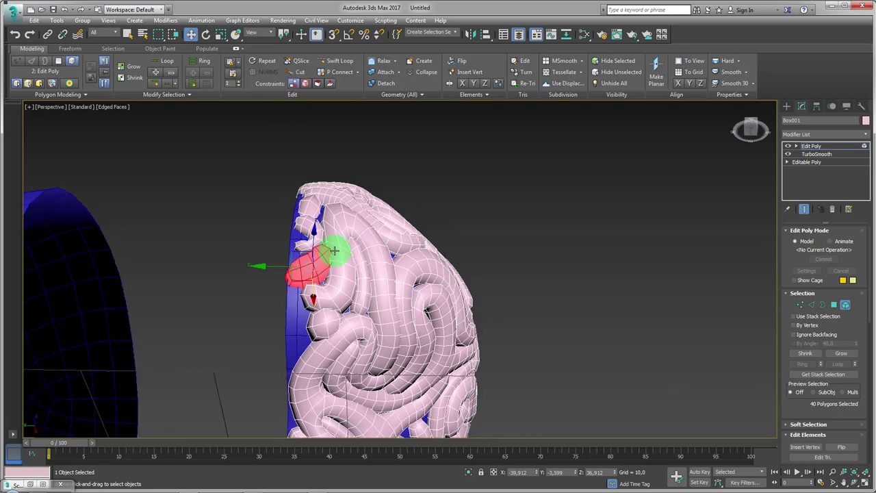
pyautogui.moveTo(299, 262); pyautogui.dragTo(296, 305)
pyautogui.click(474, 261)
pyautogui.press('e')
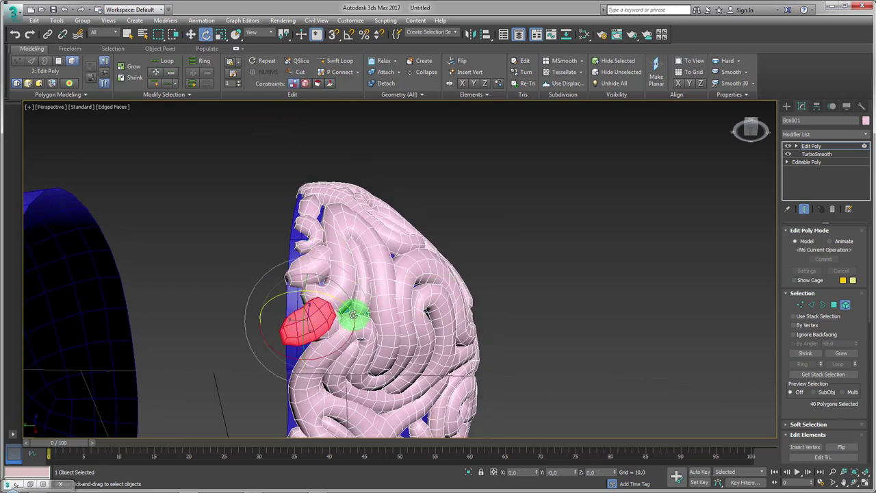
pyautogui.moveTo(349, 341); pyautogui.dragTo(311, 346)
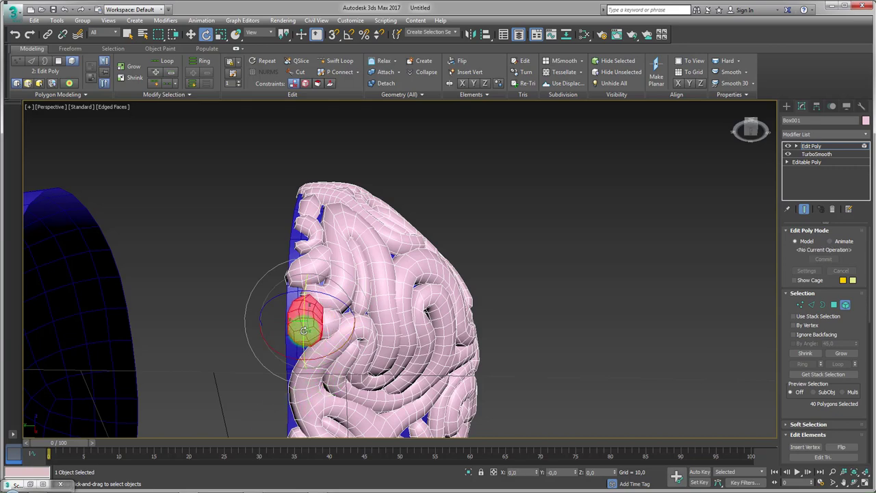
pyautogui.press('w')
pyautogui.keyDown('alt'); pyautogui.moveTo(304, 361); pyautogui.dragTo(331, 306, button='middle'); pyautogui.keyUp('alt')
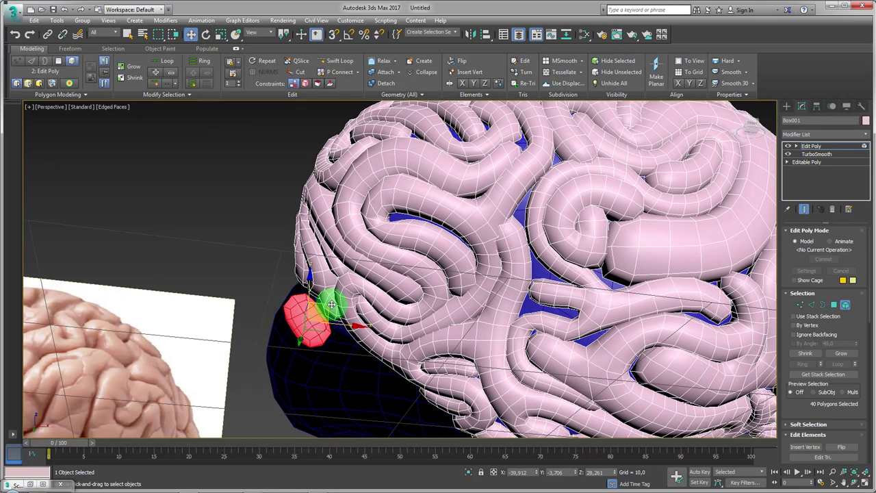
pyautogui.press('e')
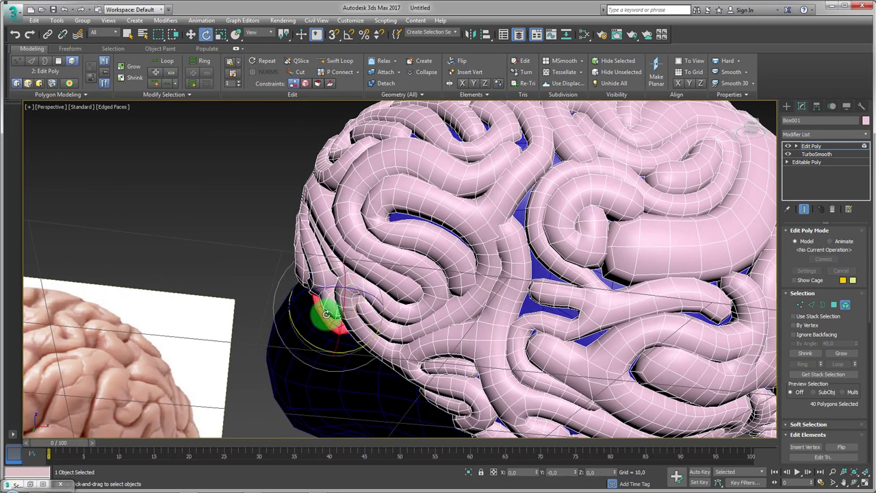
pyautogui.click(750, 127)
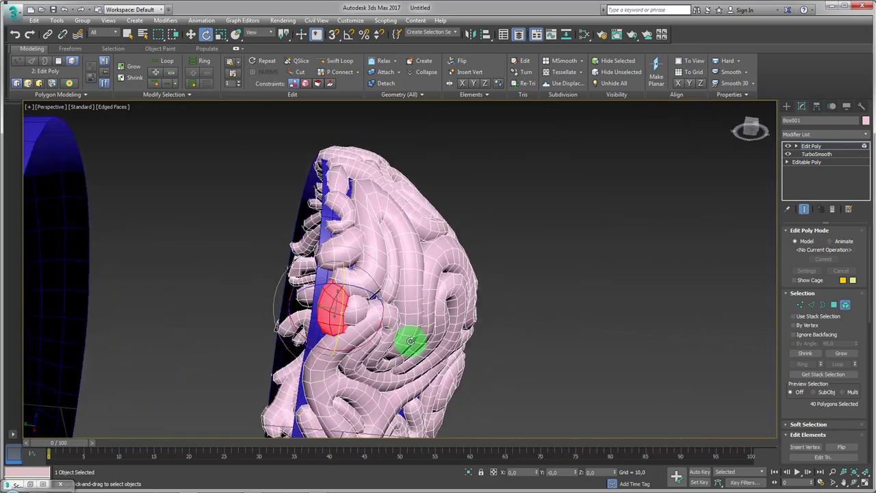
pyautogui.moveTo(356, 287)
pyautogui.keyDown('alt'); pyautogui.mouseDown(button='middle')
pyautogui.moveTo(384, 331)
pyautogui.moveTo(440, 283)
pyautogui.moveTo(221, 264)
pyautogui.mouseUp(button='middle'); pyautogui.keyUp('alt')
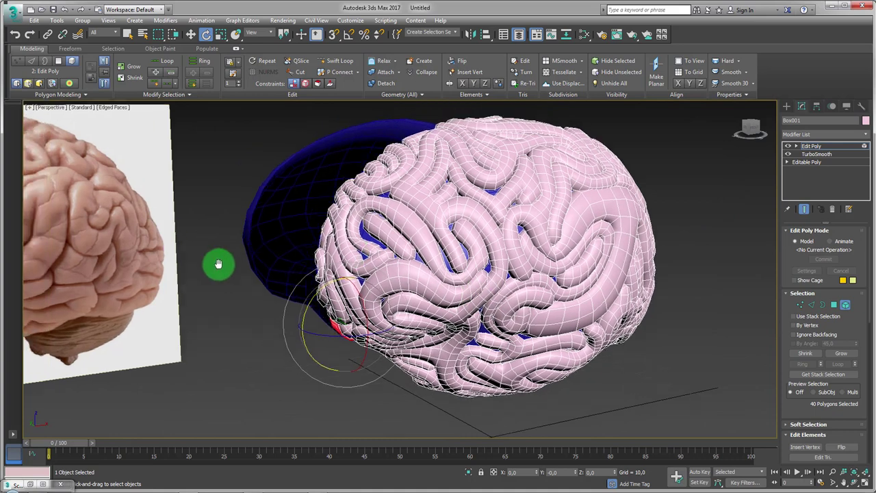
pyautogui.scroll(5, 227, 270)
pyautogui.scroll(3, 272, 270)
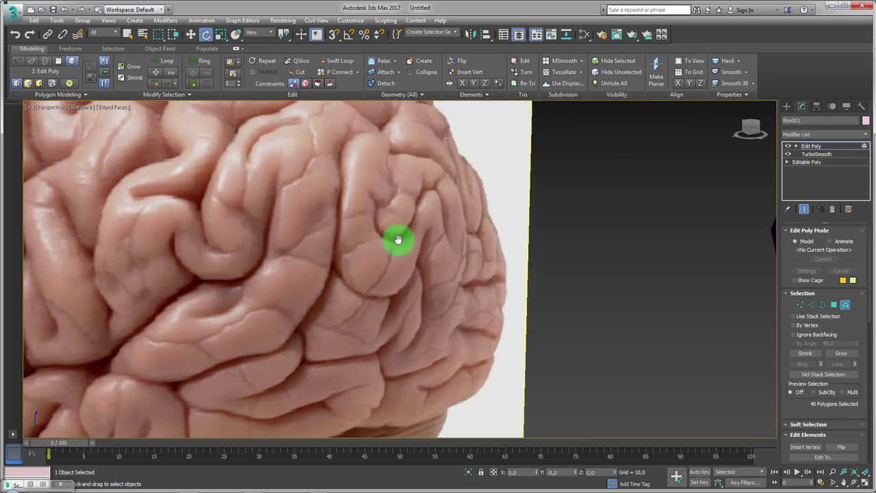
# Leave polygon editing and put the brain's Edit Poly at the Edge sub-object level
pyautogui.scroll(-10, 438, 260)
pyautogui.moveTo(483, 285)
pyautogui.keyDown('alt'); pyautogui.mouseDown(button='middle')
pyautogui.moveTo(473, 297)
pyautogui.moveTo(366, 219)
pyautogui.mouseUp(button='middle'); pyautogui.keyUp('alt')
pyautogui.scroll(5, 367, 216)
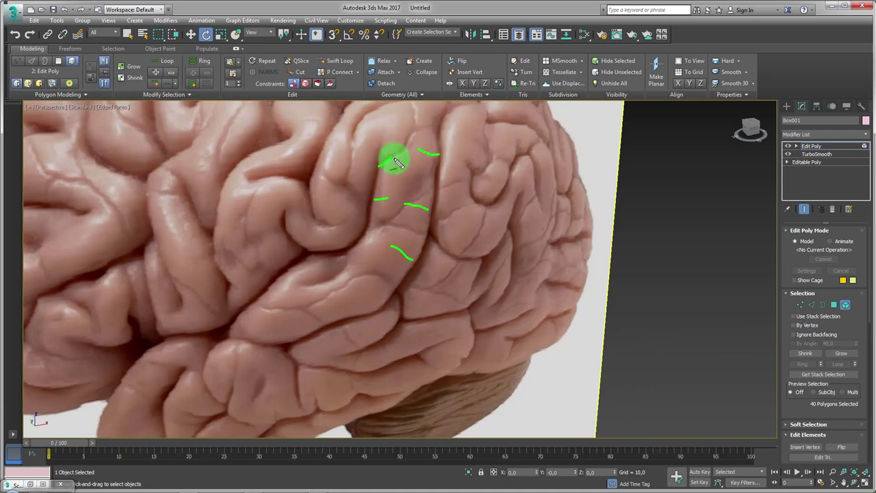
pyautogui.scroll(-10, 427, 232)
pyautogui.moveTo(598, 260)
pyautogui.keyDown('alt'); pyautogui.mouseDown(button='middle')
pyautogui.moveTo(443, 208)
pyautogui.moveTo(575, 193)
pyautogui.mouseUp(button='middle'); pyautogui.keyUp('alt')
pyautogui.click(813, 146)
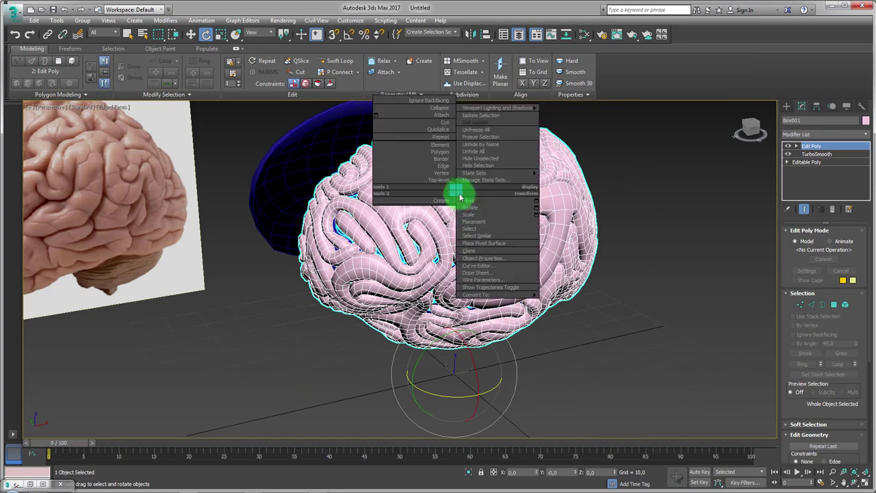
pyautogui.rightClick(455, 189)
pyautogui.click(820, 146)
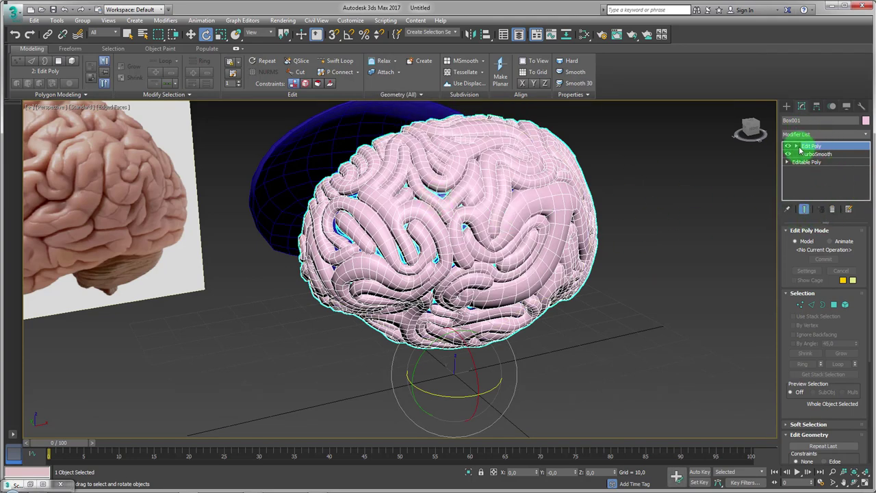
pyautogui.click(813, 162)
# Ctrl-select seven edges running across folds at different spots on the brain
pyautogui.keyDown('alt'); pyautogui.moveTo(582, 189); pyautogui.dragTo(492, 212, button='middle'); pyautogui.keyUp('alt')
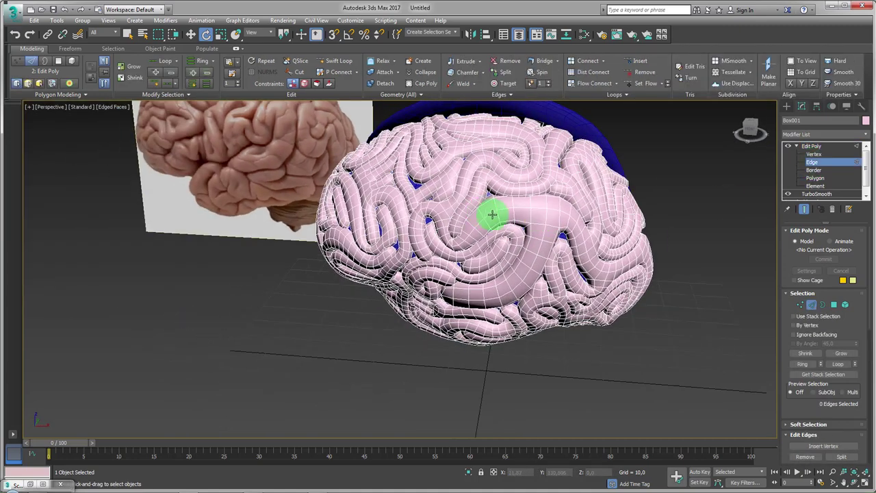
pyautogui.scroll(5, 491, 230)
pyautogui.scroll(3, 491, 229)
pyautogui.click(490, 234)
pyautogui.keyDown('ctrl'); pyautogui.click(477, 214); pyautogui.keyUp('ctrl')
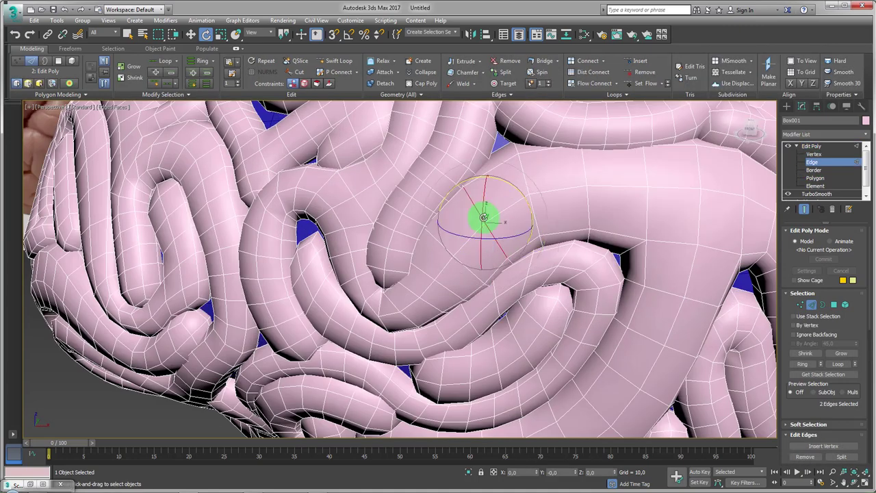
pyautogui.scroll(3, 521, 258)
pyautogui.keyDown('alt'); pyautogui.moveTo(521, 258); pyautogui.dragTo(460, 192, button='middle'); pyautogui.keyUp('alt')
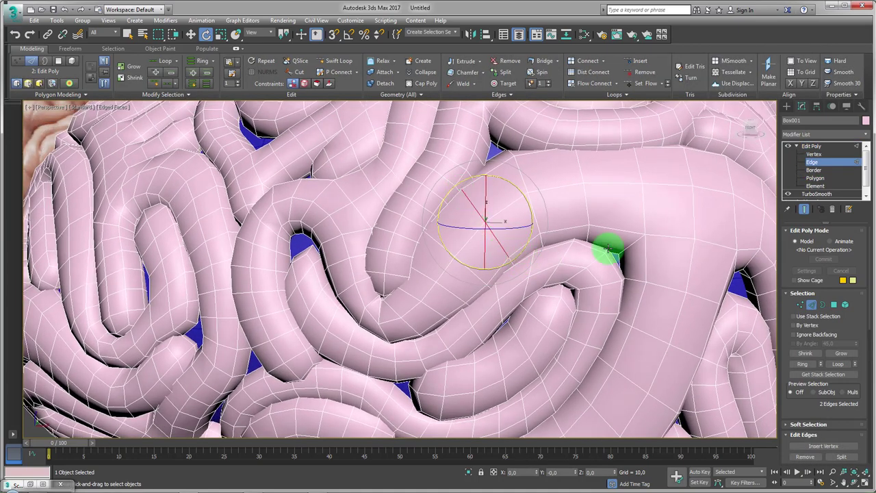
pyautogui.scroll(-5, 602, 251)
pyautogui.keyDown('alt'); pyautogui.moveTo(600, 251); pyautogui.dragTo(609, 231, button='middle'); pyautogui.keyUp('alt')
pyautogui.scroll(5, 605, 231)
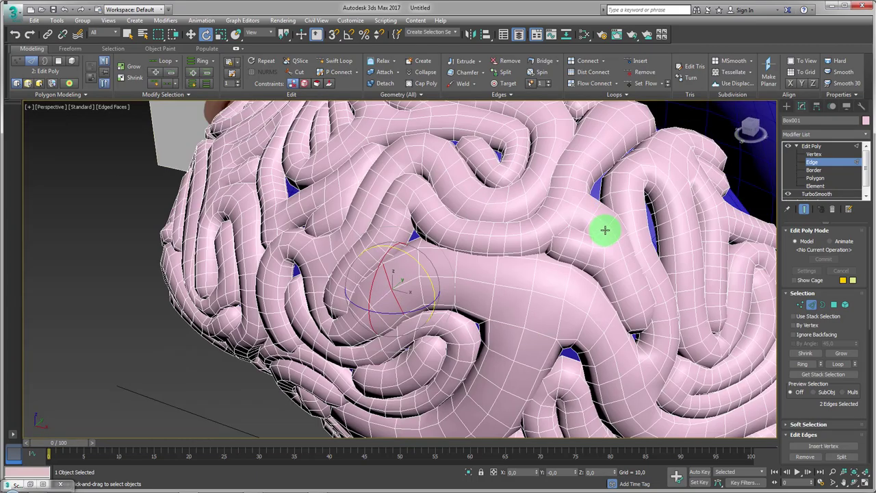
pyautogui.keyDown('ctrl'); pyautogui.click(605, 230); pyautogui.keyUp('ctrl')
pyautogui.keyDown('alt'); pyautogui.moveTo(372, 211); pyautogui.dragTo(415, 207, button='middle'); pyautogui.keyUp('alt')
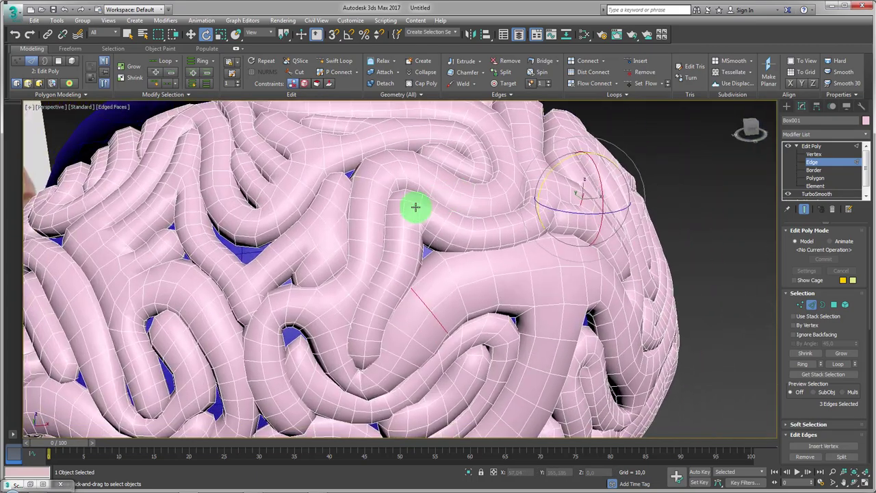
pyautogui.keyDown('ctrl'); pyautogui.click(209, 252); pyautogui.keyUp('ctrl')
pyautogui.moveTo(186, 279)
pyautogui.keyDown('alt'); pyautogui.mouseDown(button='middle')
pyautogui.moveTo(347, 269)
pyautogui.moveTo(321, 315)
pyautogui.moveTo(516, 381)
pyautogui.moveTo(510, 349)
pyautogui.mouseUp(button='middle'); pyautogui.keyUp('alt')
pyautogui.keyDown('ctrl'); pyautogui.click(323, 314); pyautogui.keyUp('ctrl')
pyautogui.keyDown('ctrl'); pyautogui.click(502, 349); pyautogui.keyUp('ctrl')
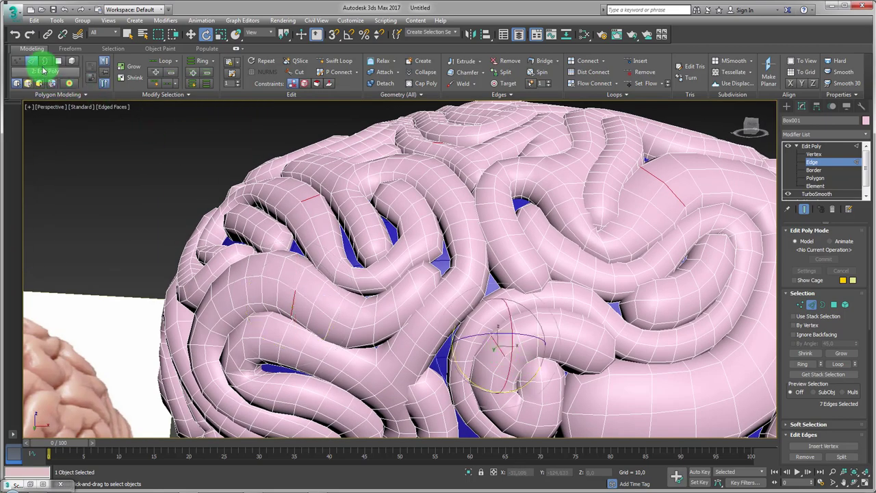
# Grow the edge selection with Modify Selection > Similar
pyautogui.click(157, 97)
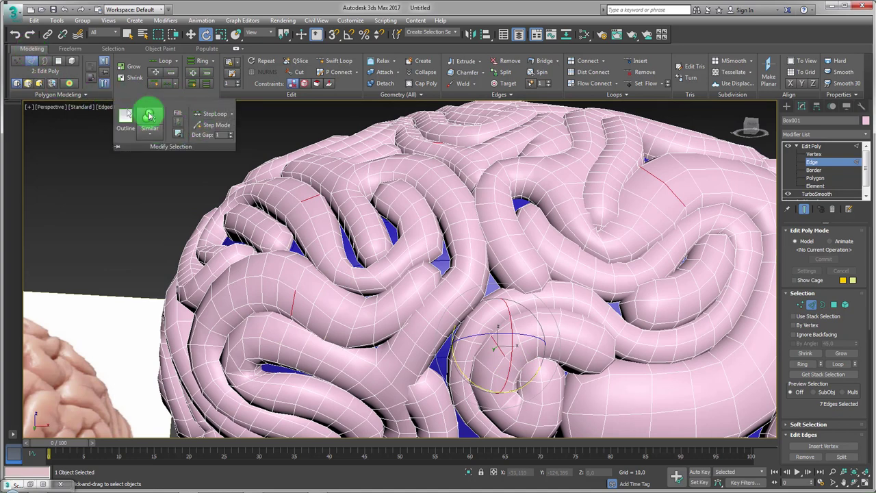
pyautogui.click(149, 116)
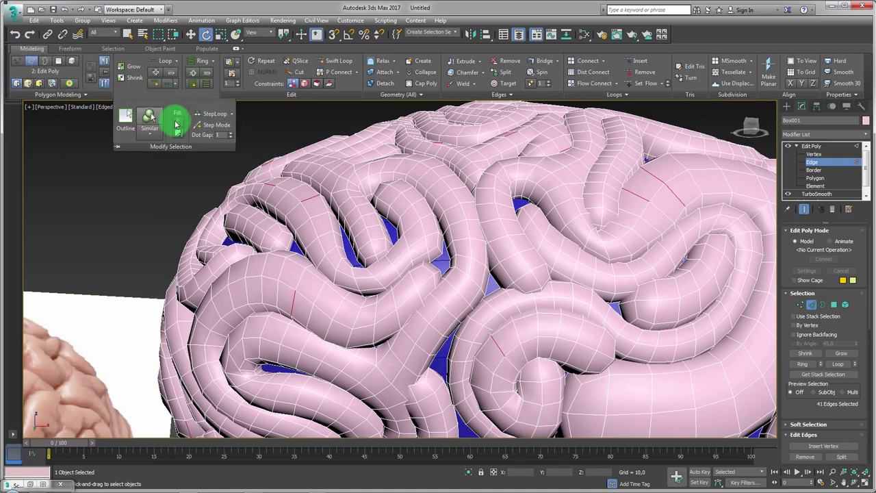
pyautogui.scroll(-5, 498, 251)
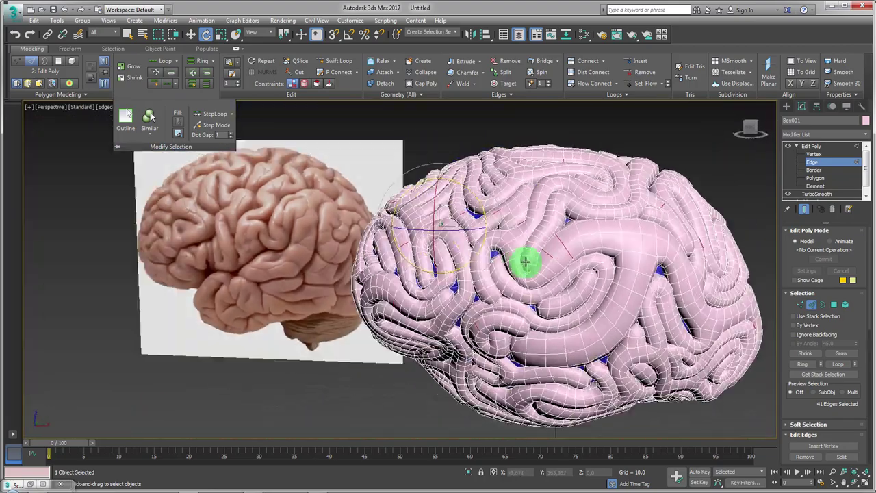
pyautogui.keyDown('alt'); pyautogui.moveTo(525, 261); pyautogui.dragTo(285, 170, button='middle'); pyautogui.keyUp('alt')
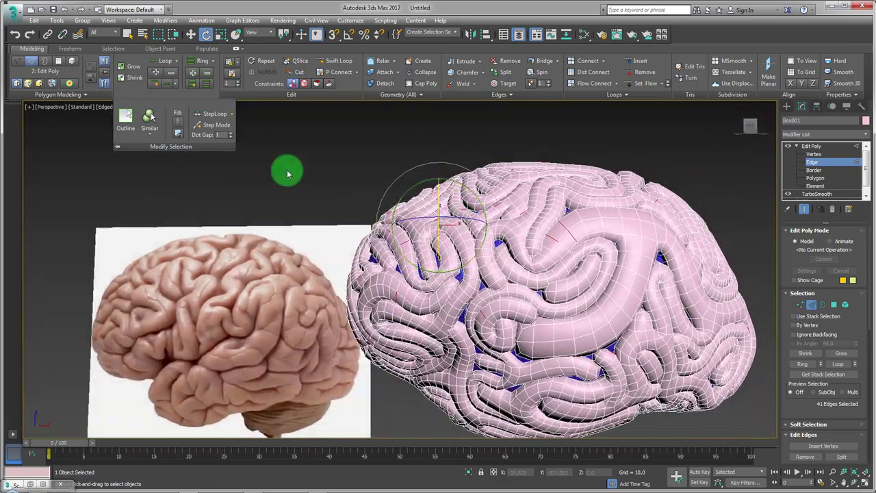
pyautogui.click(150, 118)
# Add several more fold edges, including some on the brain's lower side
pyautogui.keyDown('alt'); pyautogui.moveTo(627, 291); pyautogui.dragTo(602, 281, button='middle'); pyautogui.keyUp('alt')
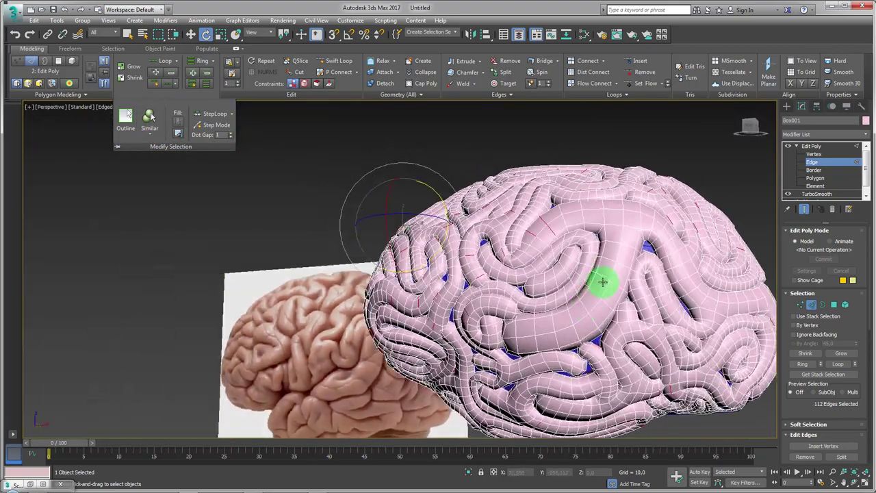
pyautogui.keyDown('ctrl'); pyautogui.click(575, 324); pyautogui.keyUp('ctrl')
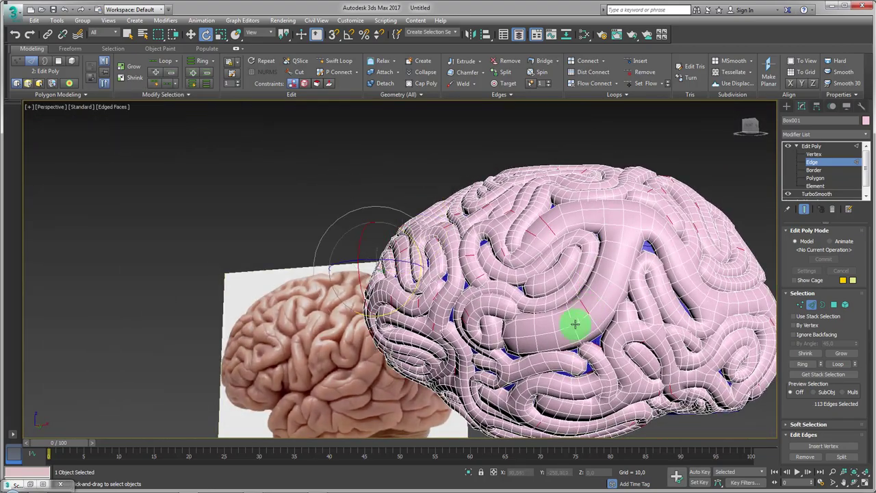
pyautogui.keyDown('ctrl'); pyautogui.click(534, 330); pyautogui.keyUp('ctrl')
pyautogui.moveTo(534, 329)
pyautogui.keyDown('alt'); pyautogui.mouseDown(button='middle')
pyautogui.moveTo(551, 349)
pyautogui.moveTo(531, 249)
pyautogui.mouseUp(button='middle'); pyautogui.keyUp('alt')
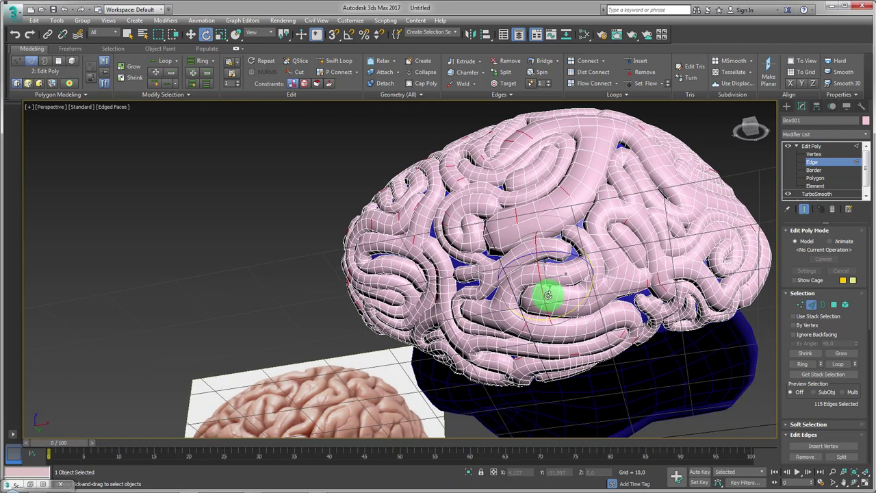
pyautogui.keyDown('alt'); pyautogui.moveTo(570, 340); pyautogui.dragTo(544, 281, button='middle'); pyautogui.keyUp('alt')
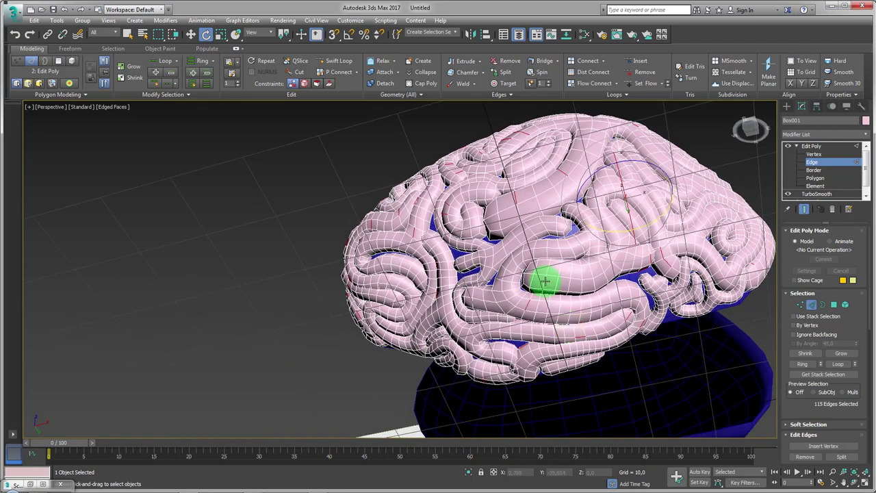
pyautogui.keyDown('ctrl'); pyautogui.click(568, 321); pyautogui.keyUp('ctrl')
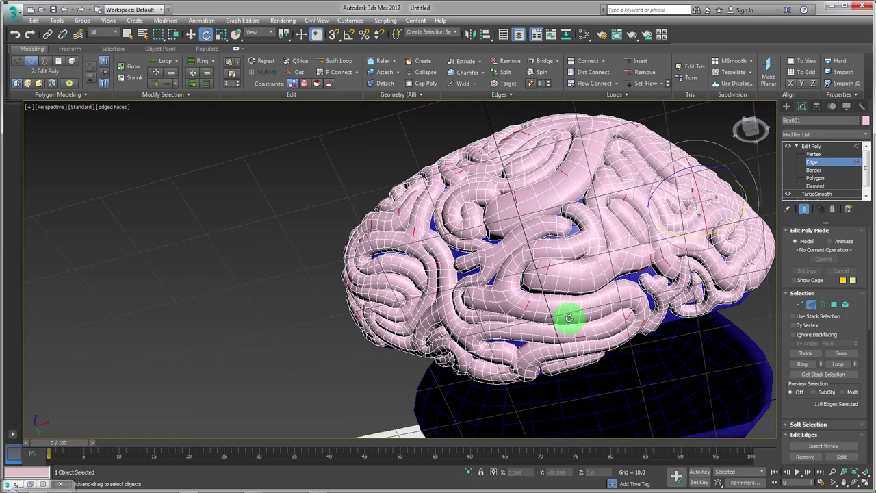
pyautogui.scroll(3, 455, 331)
pyautogui.keyDown('ctrl'); pyautogui.click(458, 333); pyautogui.keyUp('ctrl')
pyautogui.moveTo(457, 333)
pyautogui.keyDown('alt'); pyautogui.mouseDown(button='middle')
pyautogui.moveTo(445, 338)
pyautogui.moveTo(392, 258)
pyautogui.mouseUp(button='middle'); pyautogui.keyUp('alt')
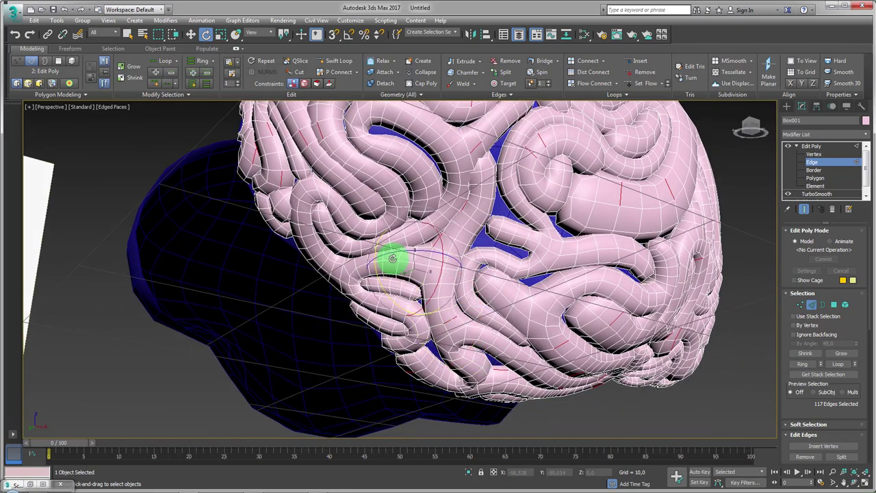
pyautogui.keyDown('ctrl'); pyautogui.click(305, 225); pyautogui.keyUp('ctrl')
pyautogui.moveTo(305, 226)
pyautogui.keyDown('alt'); pyautogui.mouseDown(button='middle')
pyautogui.moveTo(312, 209)
pyautogui.moveTo(381, 226)
pyautogui.moveTo(388, 249)
pyautogui.mouseUp(button='middle'); pyautogui.keyUp('alt')
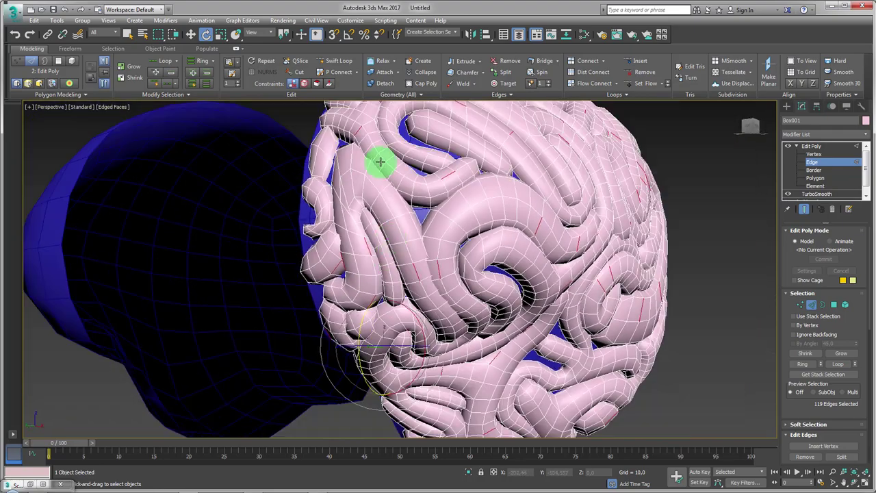
pyautogui.keyDown('alt'); pyautogui.moveTo(380, 161); pyautogui.dragTo(225, 84, button='middle'); pyautogui.keyUp('alt')
# Apply Similar again so the selection reaches 261 edges across the brain
pyautogui.click(162, 98)
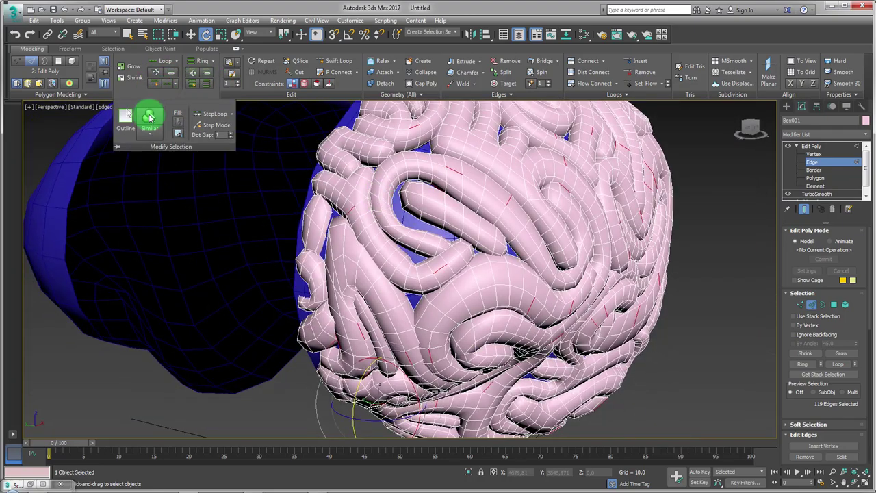
pyautogui.click(147, 117)
pyautogui.moveTo(561, 213)
pyautogui.keyDown('alt'); pyautogui.mouseDown(button='middle')
pyautogui.moveTo(502, 218)
pyautogui.moveTo(513, 237)
pyautogui.moveTo(665, 261)
pyautogui.moveTo(651, 256)
pyautogui.moveTo(675, 296)
pyautogui.moveTo(704, 264)
pyautogui.moveTo(596, 270)
pyautogui.mouseUp(button='middle'); pyautogui.keyUp('alt')
pyautogui.scroll(-3, 513, 237)
pyautogui.keyDown('alt'); pyautogui.moveTo(540, 150); pyautogui.dragTo(491, 184, button='middle'); pyautogui.keyUp('alt')
# Extrude the 261 selected edges into small recessed slits across the brain's folds
pyautogui.click(469, 73)
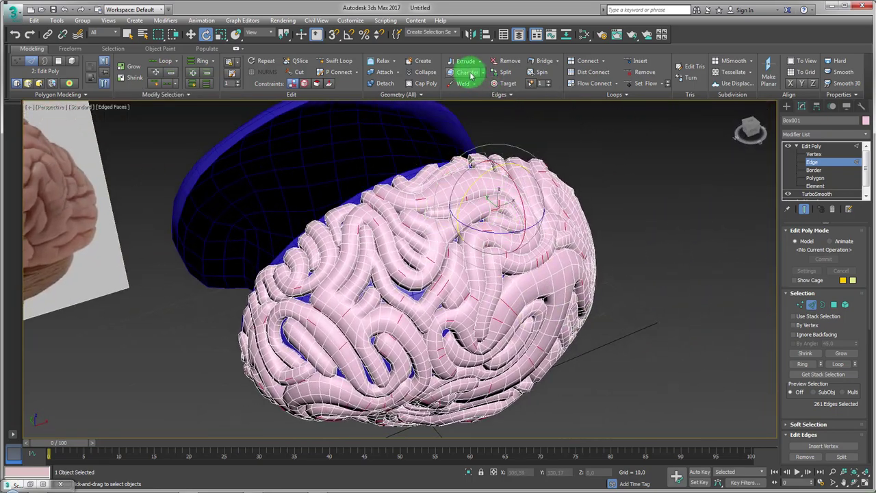
pyautogui.click(464, 61)
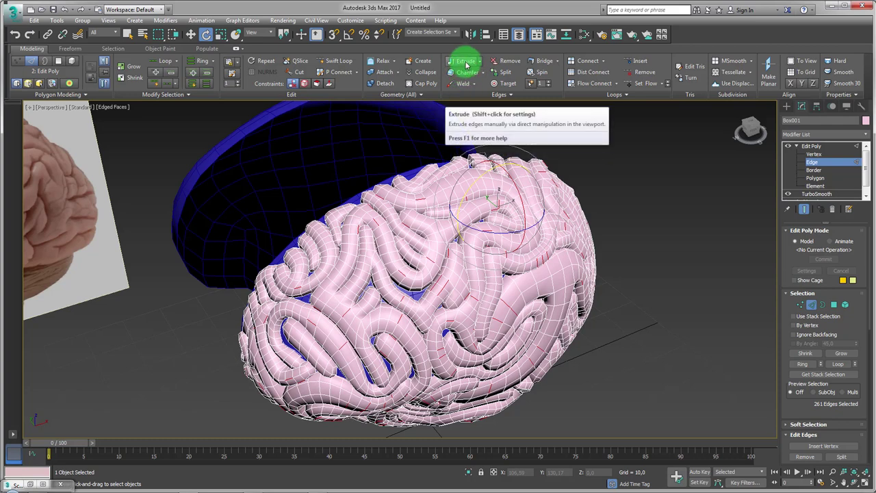
pyautogui.click(479, 165)
pyautogui.scroll(1, 462, 204)
pyautogui.scroll(3, 524, 241)
pyautogui.scroll(2, 519, 273)
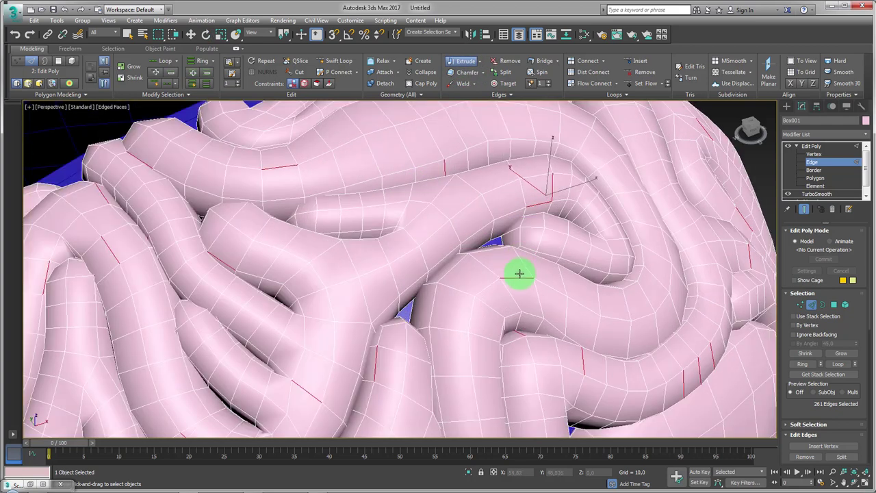
pyautogui.moveTo(520, 276); pyautogui.dragTo(521, 282)
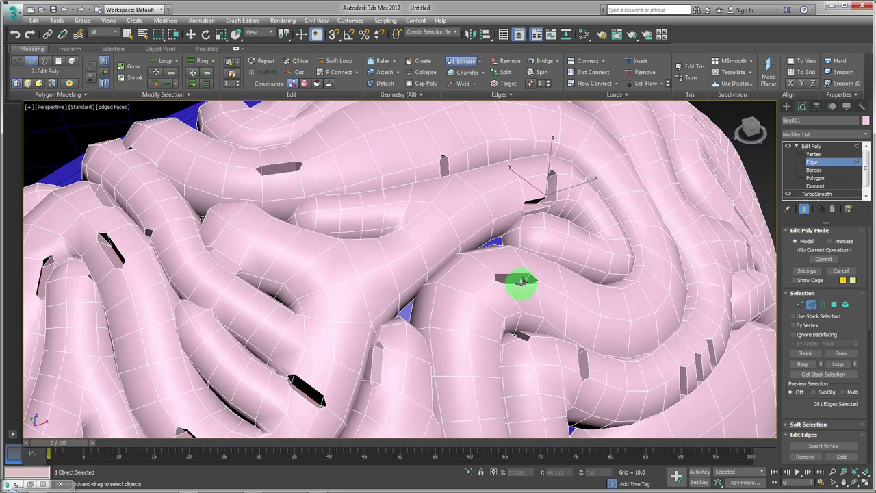
pyautogui.scroll(-5, 522, 282)
pyautogui.moveTo(520, 294)
pyautogui.keyDown('alt'); pyautogui.mouseDown(button='middle')
pyautogui.moveTo(483, 308)
pyautogui.moveTo(518, 319)
pyautogui.mouseUp(button='middle'); pyautogui.keyUp('alt')
pyautogui.hotkey('shift', 'z')
# Add TurboSmooth to the brain mesh to preview the smoothed result
pyautogui.click(811, 146)
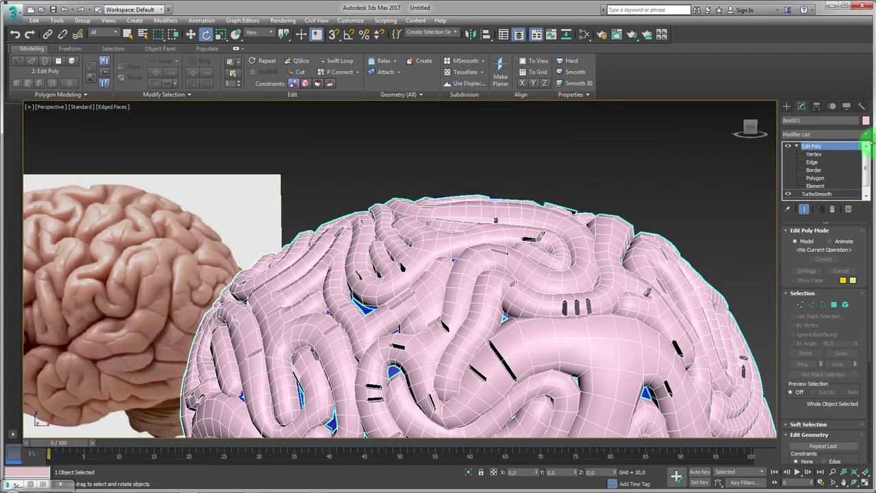
pyautogui.click(866, 138)
pyautogui.scroll(-10, 855, 308)
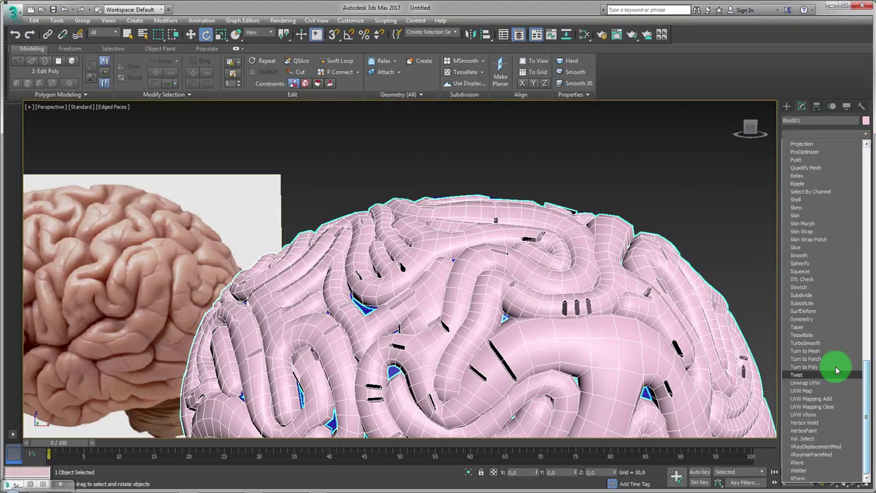
pyautogui.click(828, 345)
pyautogui.moveTo(586, 312)
pyautogui.keyDown('alt'); pyautogui.mouseDown(button='middle')
pyautogui.moveTo(557, 264)
pyautogui.moveTo(528, 254)
pyautogui.moveTo(480, 312)
pyautogui.moveTo(542, 299)
pyautogui.moveTo(494, 308)
pyautogui.moveTo(497, 266)
pyautogui.mouseUp(button='middle'); pyautogui.keyUp('alt')
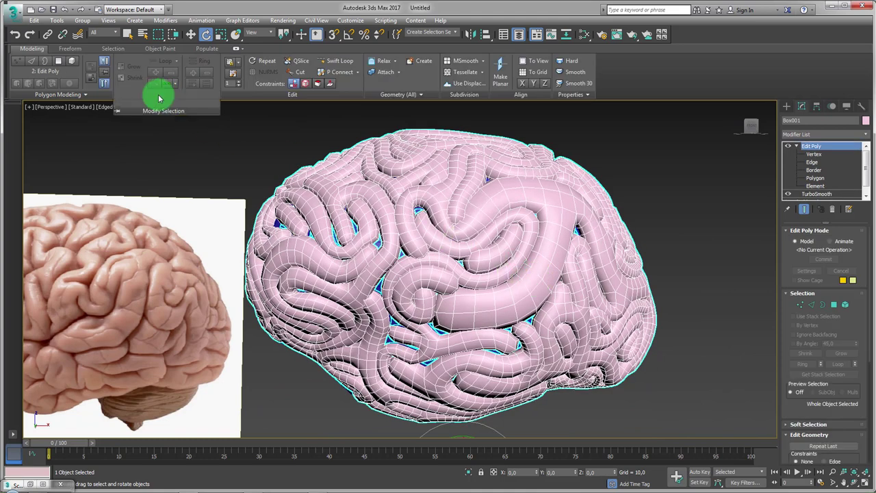
# Grow the selection to 1181 edges with Similar and extrude them into dense notches
pyautogui.click(30, 60)
pyautogui.click(136, 96)
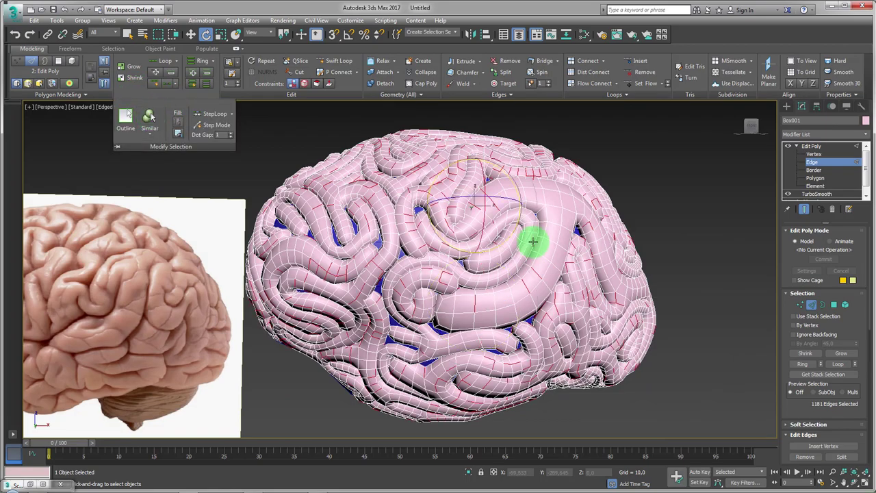
pyautogui.moveTo(527, 241)
pyautogui.keyDown('alt'); pyautogui.mouseDown(button='middle')
pyautogui.moveTo(483, 283)
pyautogui.moveTo(518, 283)
pyautogui.moveTo(540, 104)
pyautogui.mouseUp(button='middle'); pyautogui.keyUp('alt')
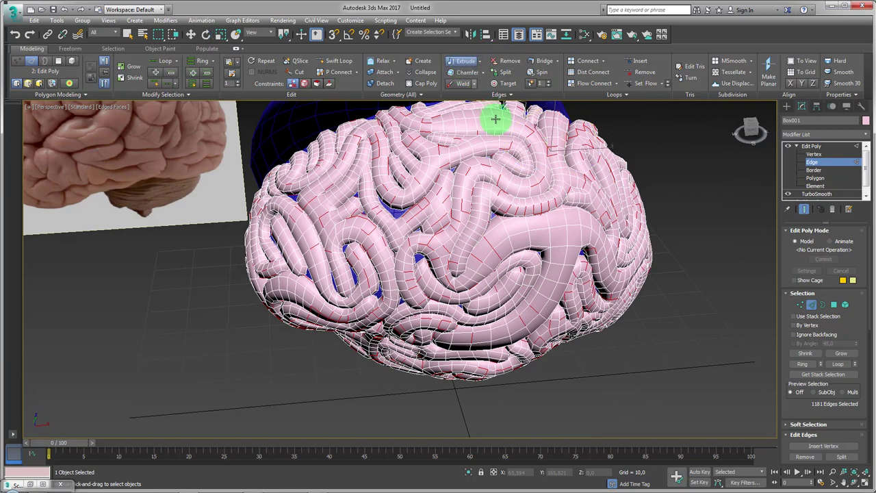
pyautogui.scroll(2, 483, 198)
pyautogui.scroll(4, 487, 189)
pyautogui.moveTo(485, 188); pyautogui.dragTo(485, 193)
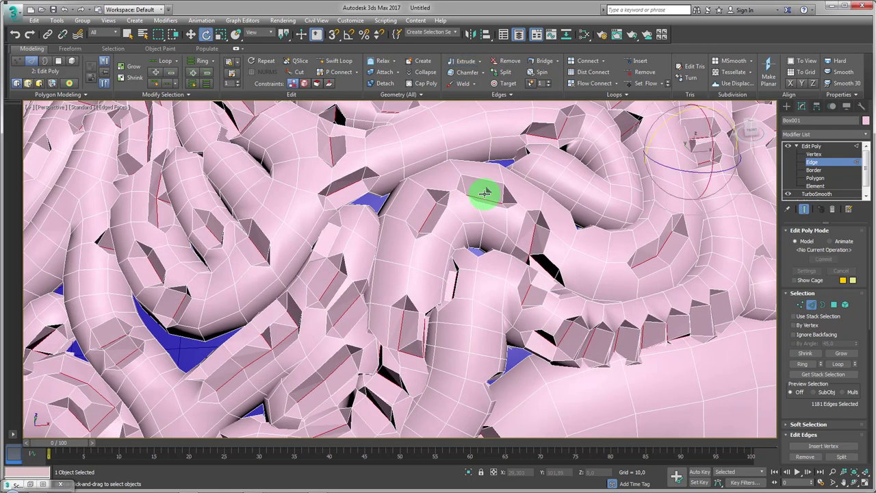
pyautogui.press('z')
pyautogui.click(823, 176)
# Put TurboSmooth on top of Edit Poly and hide Edged Faces with F4
pyautogui.click(822, 146)
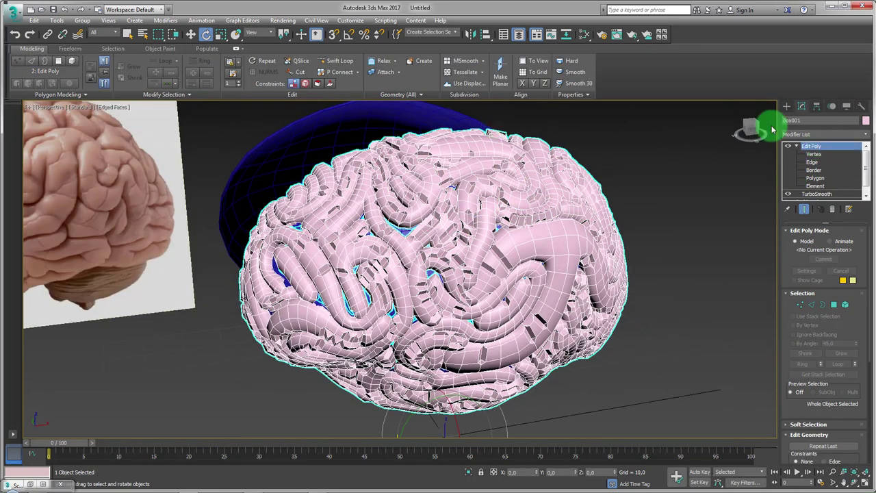
pyautogui.moveTo(868, 137); pyautogui.dragTo(820, 349)
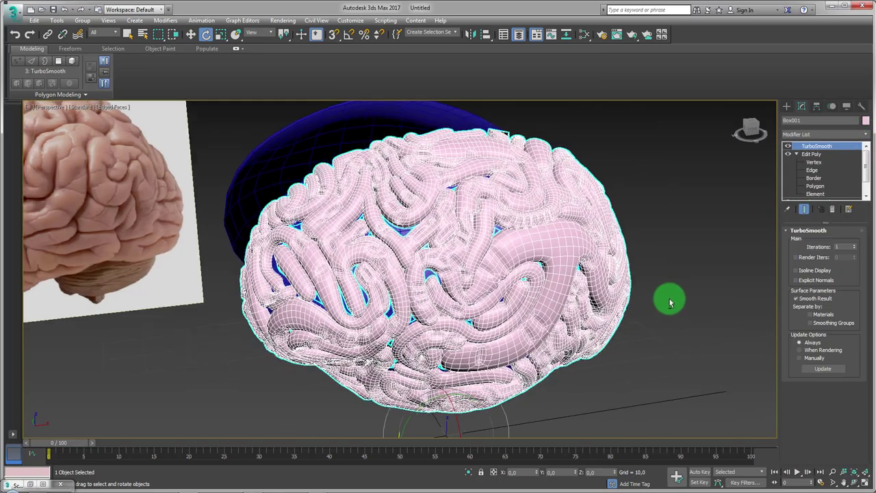
pyautogui.moveTo(668, 299)
pyautogui.keyDown('alt'); pyautogui.mouseDown(button='middle')
pyautogui.moveTo(646, 281)
pyautogui.moveTo(518, 281)
pyautogui.moveTo(542, 329)
pyautogui.moveTo(581, 273)
pyautogui.mouseUp(button='middle'); pyautogui.keyUp('alt')
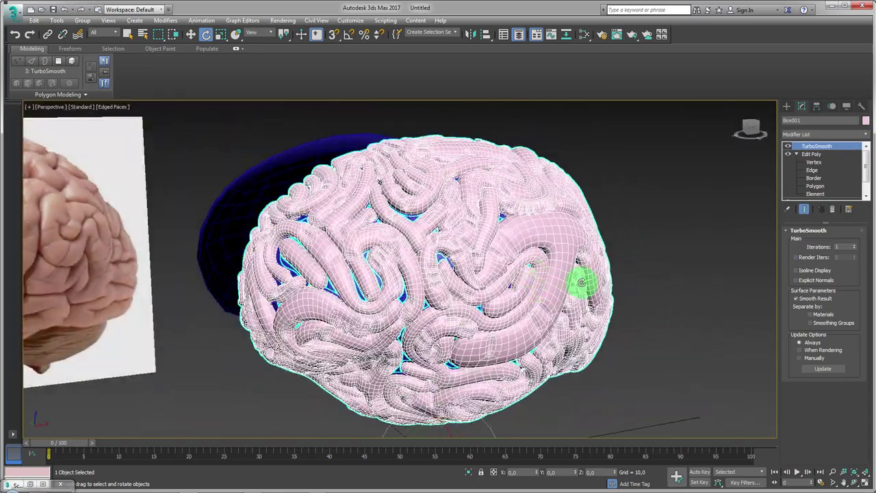
pyautogui.press('F4')
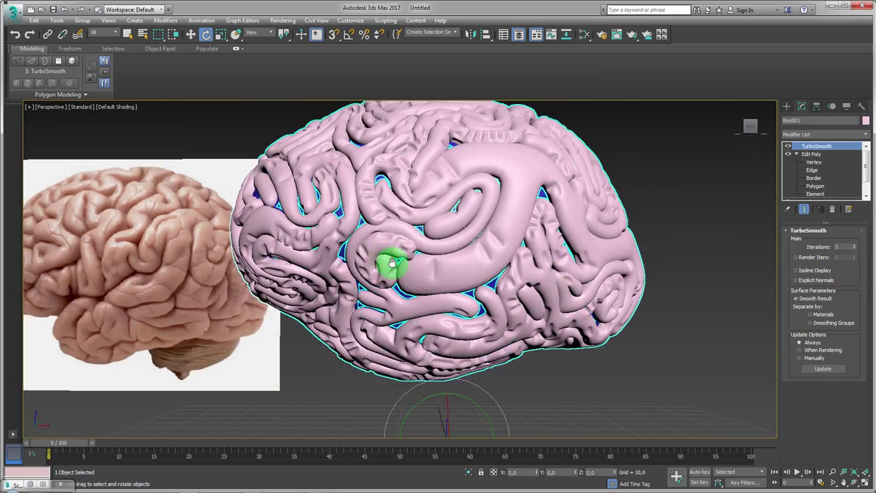
pyautogui.scroll(5, 391, 262)
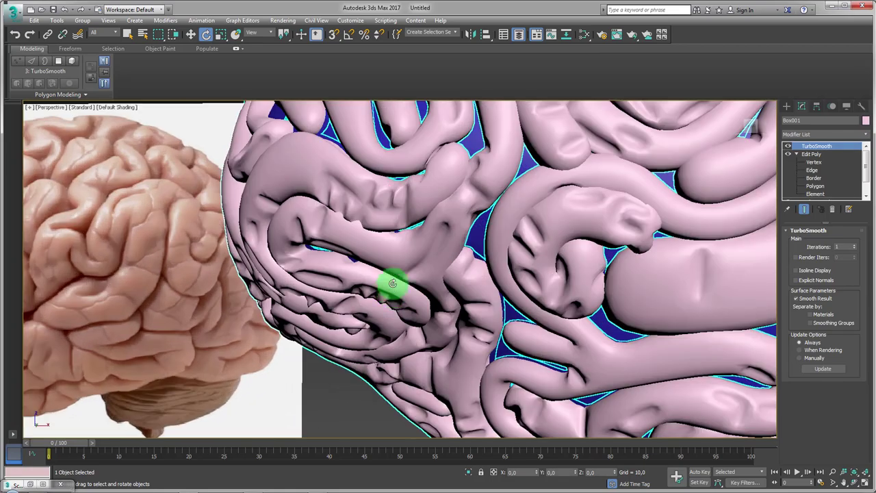
pyautogui.moveTo(391, 284)
pyautogui.keyDown('alt'); pyautogui.mouseDown(button='middle')
pyautogui.moveTo(407, 269)
pyautogui.moveTo(381, 201)
pyautogui.mouseUp(button='middle'); pyautogui.keyUp('alt')
pyautogui.scroll(-5, 407, 255)
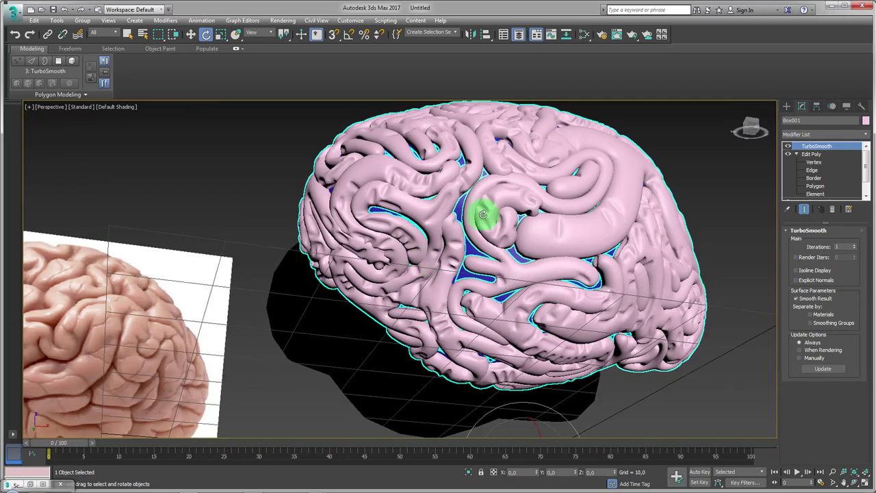
pyautogui.moveTo(482, 214)
pyautogui.keyDown('alt'); pyautogui.mouseDown(button='middle')
pyautogui.moveTo(512, 244)
pyautogui.moveTo(426, 288)
pyautogui.moveTo(485, 220)
pyautogui.mouseUp(button='middle'); pyautogui.keyUp('alt')
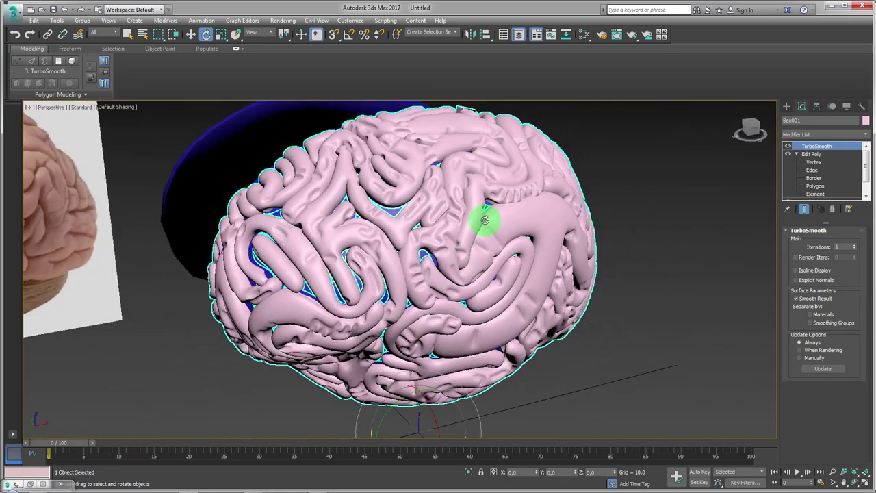
# Collapse the brain to an Editable Poly and choose the Freeform Relax/Soften brush
pyautogui.rightClick(485, 220)
pyautogui.moveTo(506, 322)
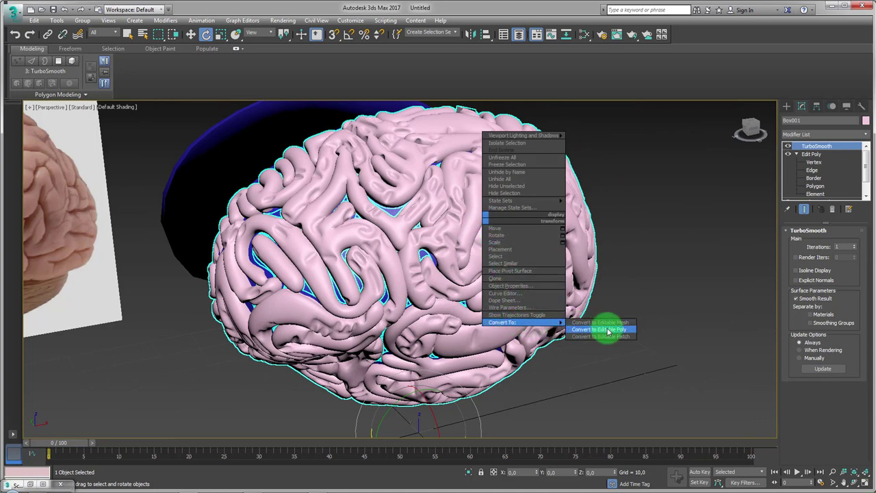
pyautogui.click(608, 330)
pyautogui.click(69, 51)
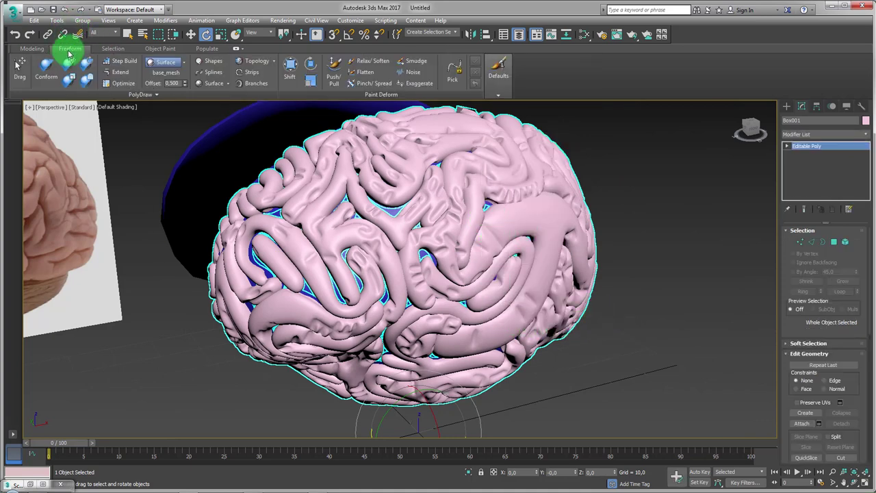
pyautogui.click(77, 63)
pyautogui.click(336, 64)
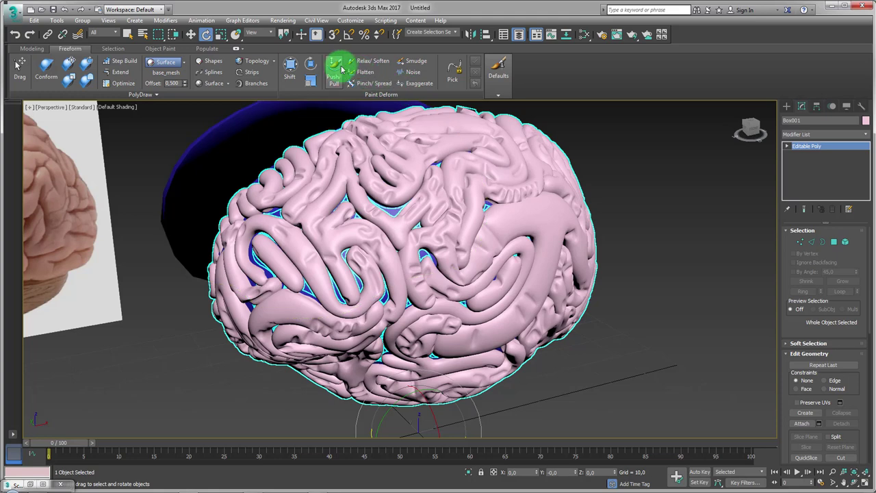
pyautogui.click(367, 64)
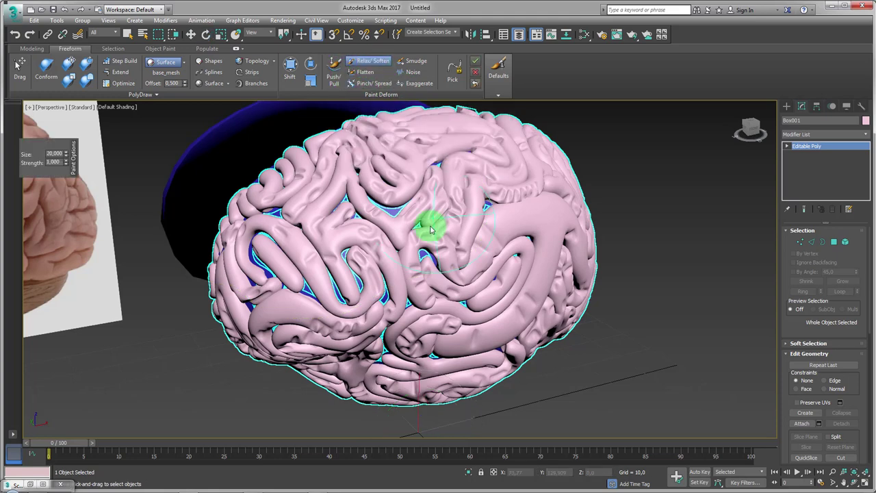
# Soften the folds between the grooves with size 20 strokes, checking from several angles
pyautogui.scroll(5, 425, 236)
pyautogui.moveTo(465, 194)
pyautogui.mouseDown()
pyautogui.moveTo(454, 239)
pyautogui.moveTo(434, 221)
pyautogui.moveTo(426, 256)
pyautogui.moveTo(459, 183)
pyautogui.moveTo(449, 199)
pyautogui.mouseUp()
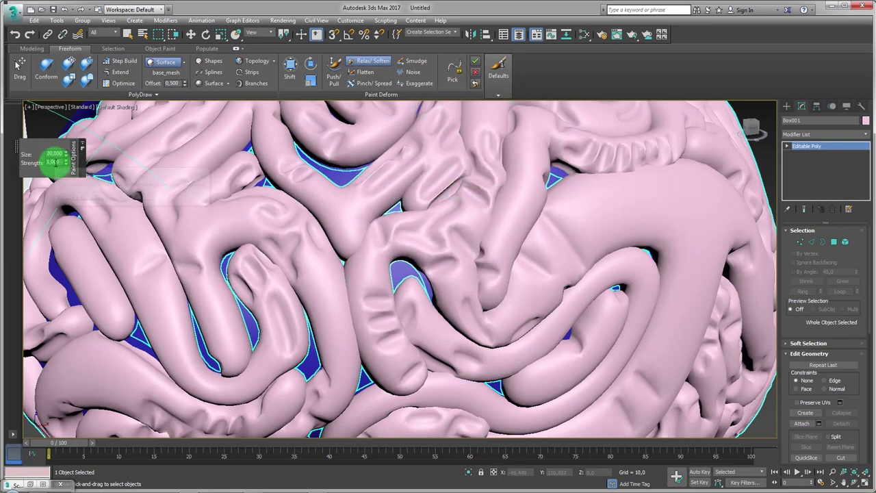
pyautogui.doubleClick(55, 162)
pyautogui.write('0,200')
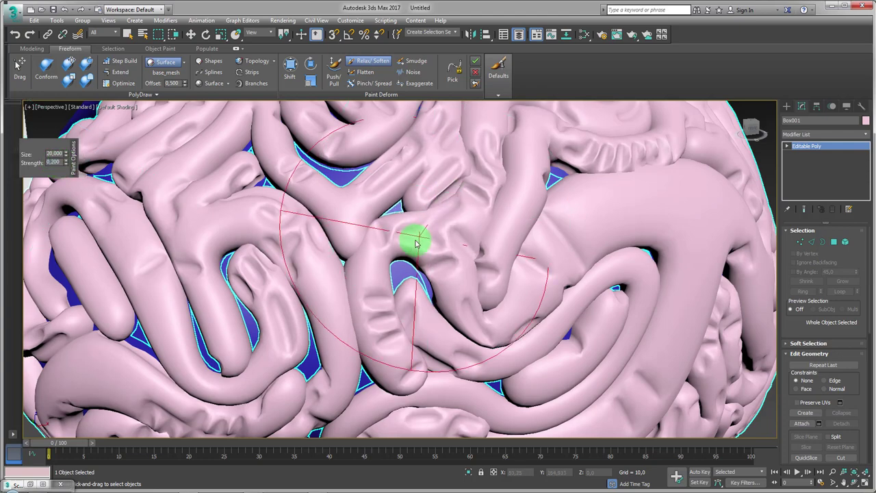
pyautogui.moveTo(416, 243); pyautogui.dragTo(450, 188)
pyautogui.scroll(-5, 539, 192)
pyautogui.moveTo(592, 196)
pyautogui.keyDown('alt'); pyautogui.mouseDown(button='middle')
pyautogui.moveTo(528, 190)
pyautogui.moveTo(630, 342)
pyautogui.moveTo(573, 256)
pyautogui.mouseUp(button='middle'); pyautogui.keyUp('alt')
pyautogui.scroll(3, 528, 190)
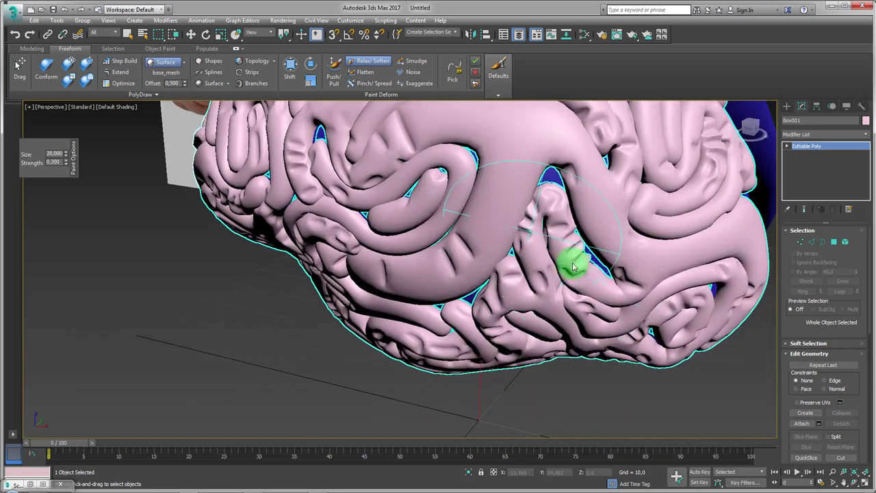
pyautogui.keyDown('alt'); pyautogui.moveTo(469, 249); pyautogui.dragTo(429, 197, button='middle'); pyautogui.keyUp('alt')
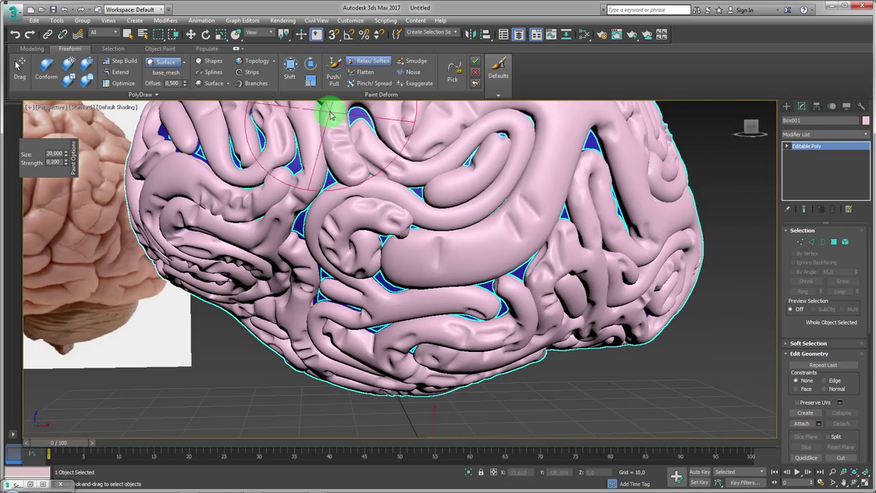
pyautogui.moveTo(346, 158)
pyautogui.keyDown('alt'); pyautogui.mouseDown(button='middle')
pyautogui.moveTo(352, 196)
pyautogui.moveTo(374, 215)
pyautogui.mouseUp(button='middle'); pyautogui.keyUp('alt')
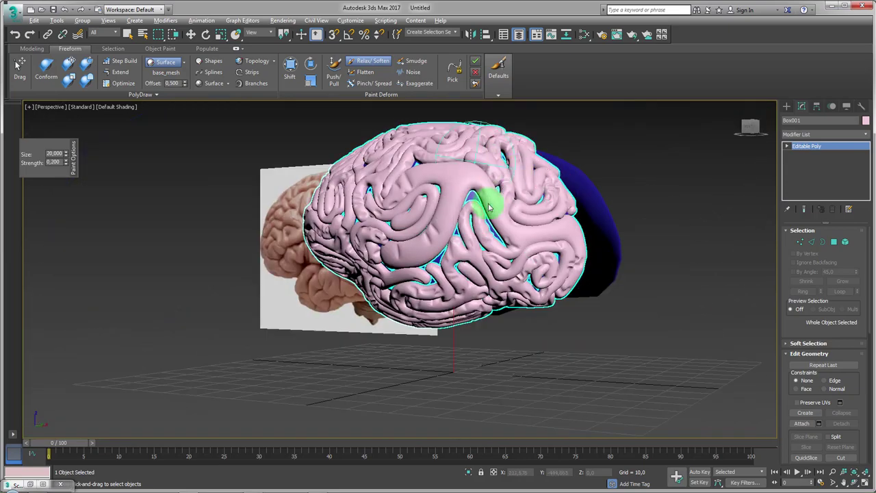
pyautogui.moveTo(489, 208)
pyautogui.keyDown('alt'); pyautogui.mouseDown(button='middle')
pyautogui.moveTo(333, 166)
pyautogui.moveTo(381, 254)
pyautogui.mouseUp(button='middle'); pyautogui.keyUp('alt')
pyautogui.scroll(3, 381, 253)
pyautogui.moveTo(210, 239)
pyautogui.keyDown('alt'); pyautogui.mouseDown(button='middle')
pyautogui.moveTo(441, 259)
pyautogui.moveTo(538, 210)
pyautogui.moveTo(635, 329)
pyautogui.moveTo(513, 303)
pyautogui.moveTo(255, 312)
pyautogui.moveTo(283, 253)
pyautogui.moveTo(265, 332)
pyautogui.moveTo(280, 250)
pyautogui.mouseUp(button='middle'); pyautogui.keyUp('alt')
pyautogui.scroll(3, 441, 259)
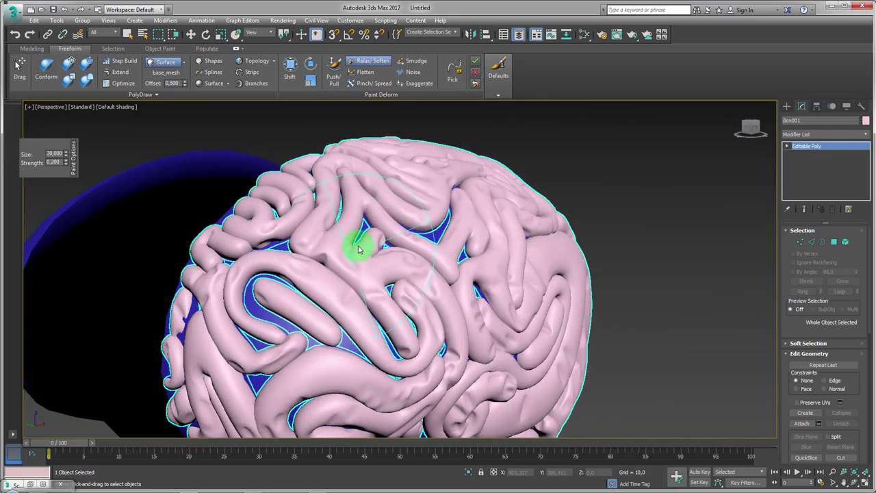
pyautogui.moveTo(435, 252)
pyautogui.keyDown('alt'); pyautogui.mouseDown(button='middle')
pyautogui.moveTo(401, 297)
pyautogui.moveTo(434, 196)
pyautogui.moveTo(424, 178)
pyautogui.mouseUp(button='middle'); pyautogui.keyUp('alt')
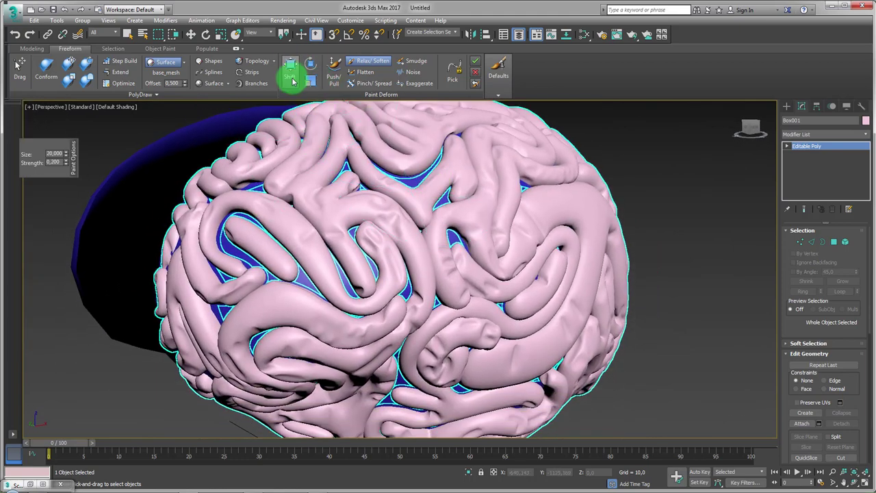
# Slide ridges with the Shift brush at lowered strength and falloff
pyautogui.click(290, 68)
pyautogui.moveTo(332, 195)
pyautogui.keyDown('alt'); pyautogui.mouseDown(button='middle')
pyautogui.moveTo(434, 229)
pyautogui.moveTo(410, 221)
pyautogui.mouseUp(button='middle'); pyautogui.keyUp('alt')
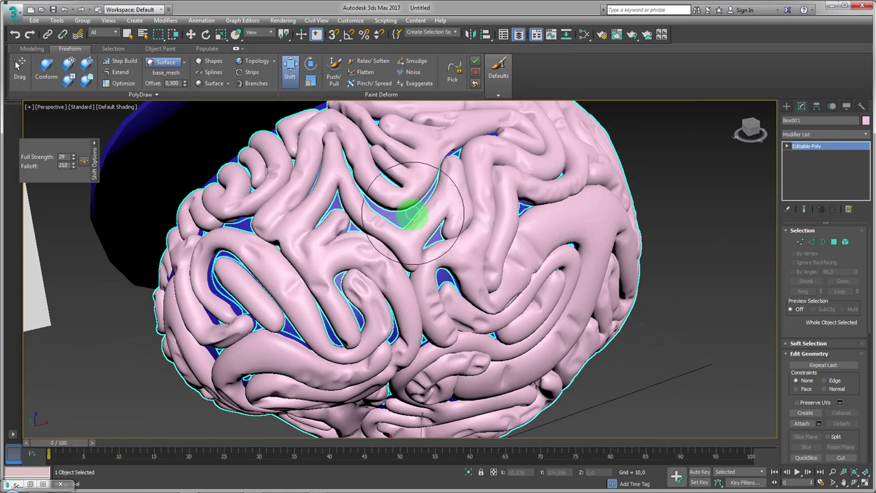
pyautogui.moveTo(409, 208)
pyautogui.keyDown('alt'); pyautogui.mouseDown(button='middle')
pyautogui.moveTo(401, 186)
pyautogui.moveTo(377, 243)
pyautogui.mouseUp(button='middle'); pyautogui.keyUp('alt')
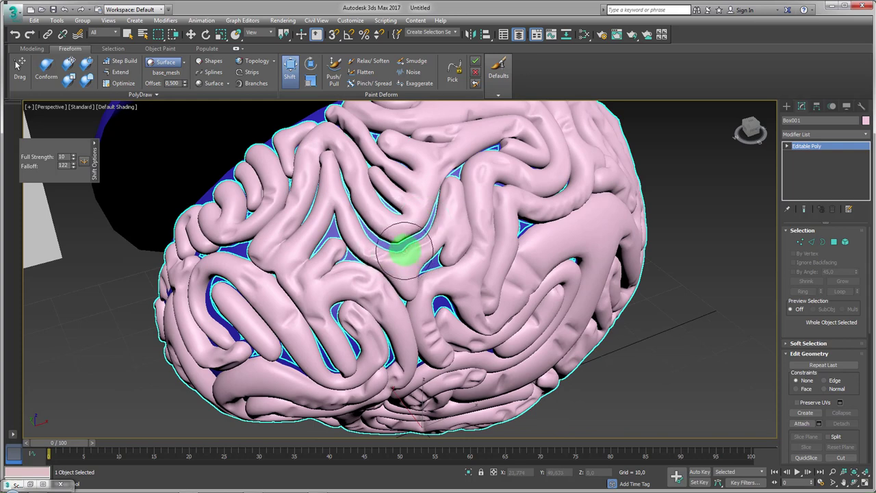
pyautogui.keyDown('alt'); pyautogui.moveTo(453, 204); pyautogui.dragTo(420, 186, button='middle'); pyautogui.keyUp('alt')
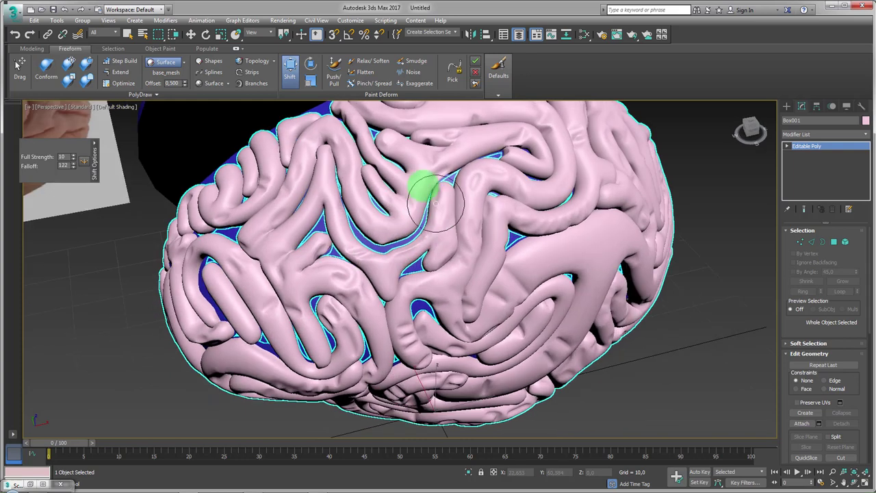
# Pinch the central groove tighter with a stronger size 19,7 Pinch/Spread brush
pyautogui.click(374, 83)
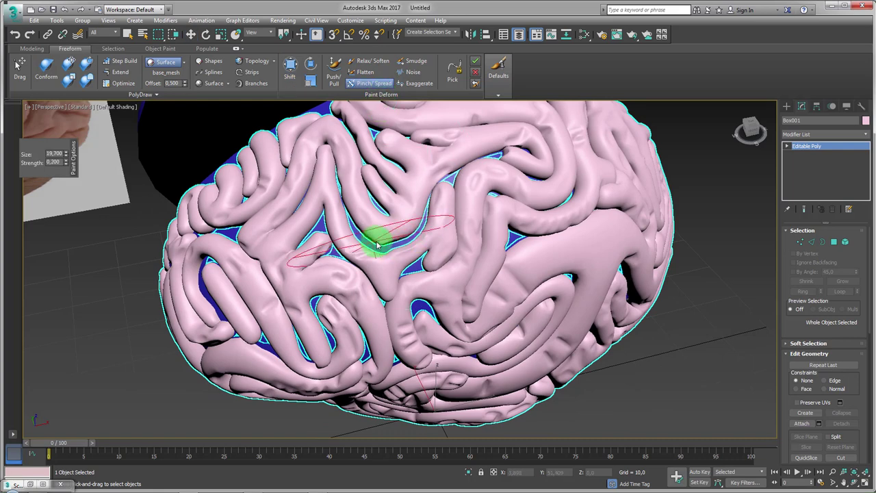
pyautogui.moveTo(376, 244); pyautogui.dragTo(379, 248)
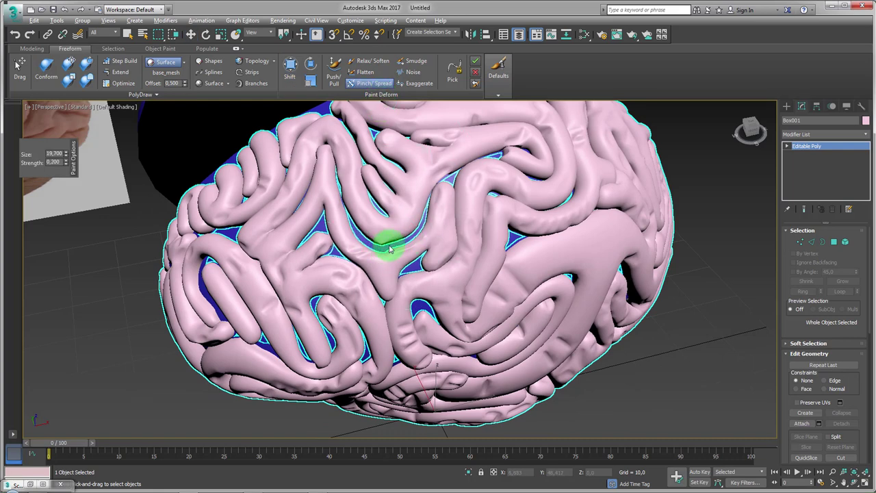
pyautogui.keyDown('alt'); pyautogui.moveTo(389, 248); pyautogui.dragTo(53, 165, button='middle'); pyautogui.keyUp('alt')
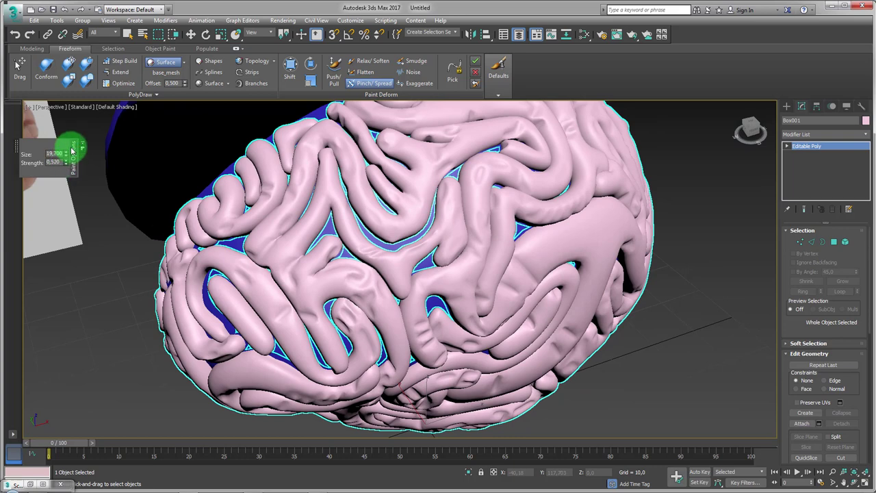
pyautogui.moveTo(382, 244); pyautogui.dragTo(388, 251)
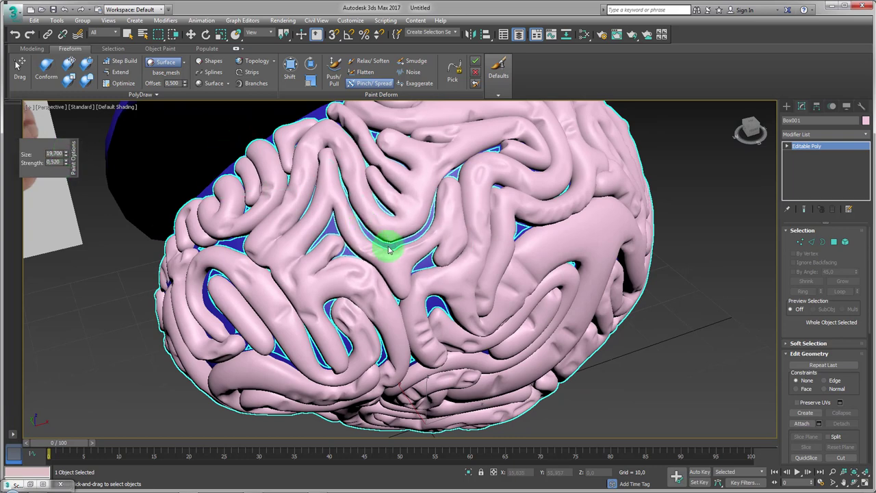
pyautogui.keyDown('alt'); pyautogui.moveTo(453, 205); pyautogui.dragTo(416, 244, button='middle'); pyautogui.keyUp('alt')
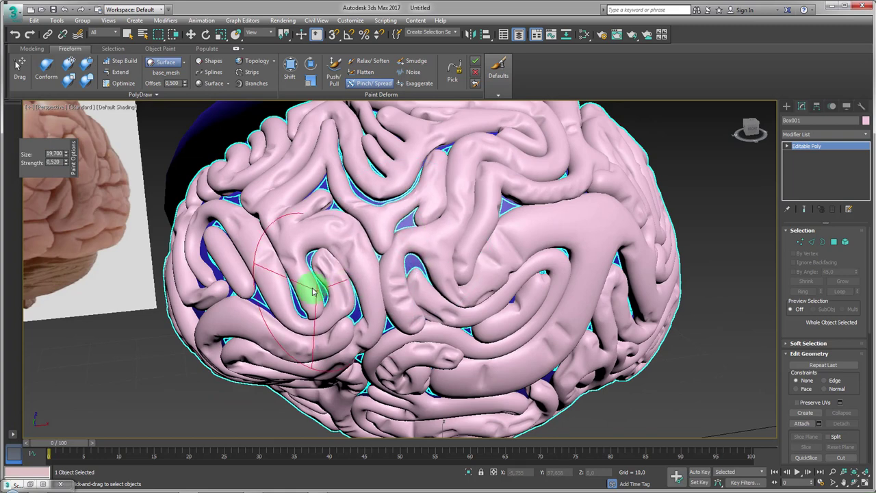
pyautogui.keyDown('alt'); pyautogui.moveTo(306, 175); pyautogui.dragTo(337, 141, button='middle'); pyautogui.keyUp('alt')
# Shift more ridges with the brush raised to strength 97 and falloff 209
pyautogui.click(310, 83)
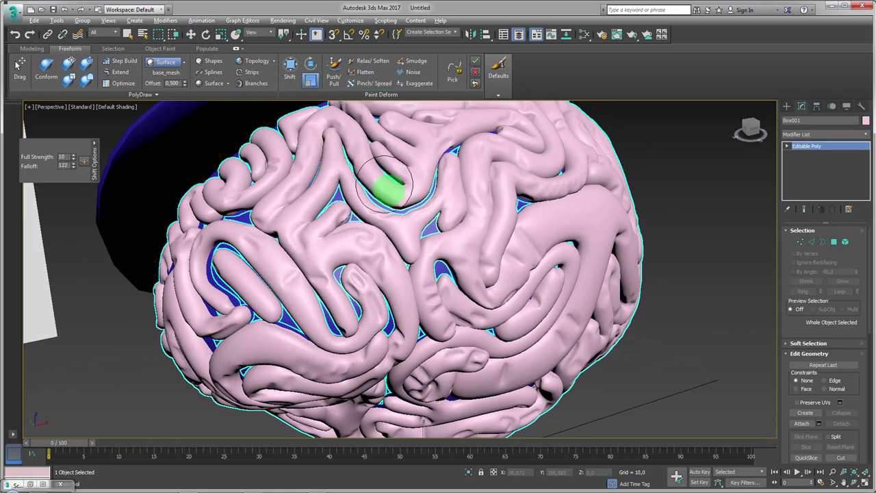
pyautogui.keyDown('alt'); pyautogui.moveTo(391, 185); pyautogui.dragTo(411, 236, button='middle'); pyautogui.keyUp('alt')
pyautogui.keyDown('ctrl'); pyautogui.keyDown('shift'); pyautogui.moveTo(416, 241); pyautogui.dragTo(407, 230); pyautogui.keyUp('shift'); pyautogui.keyUp('ctrl')
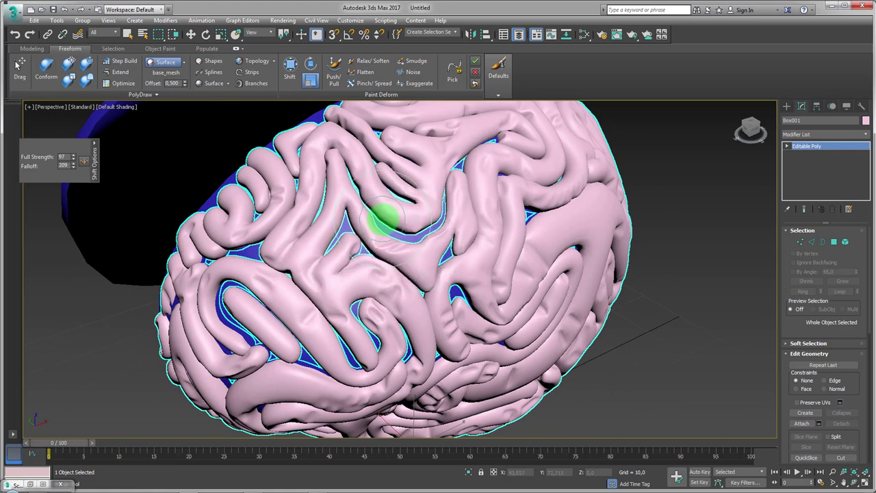
pyautogui.moveTo(411, 209)
pyautogui.keyDown('alt'); pyautogui.mouseDown(button='middle')
pyautogui.moveTo(401, 215)
pyautogui.moveTo(368, 170)
pyautogui.mouseUp(button='middle'); pyautogui.keyUp('alt')
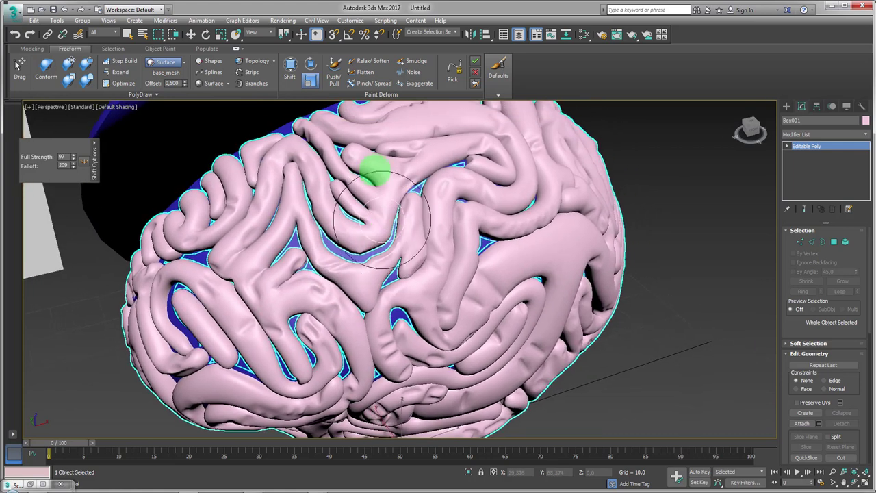
# Push a ridge on the brain's side with Push/Pull (size 19,7, strength 0,450, offset 4,0)
pyautogui.click(335, 75)
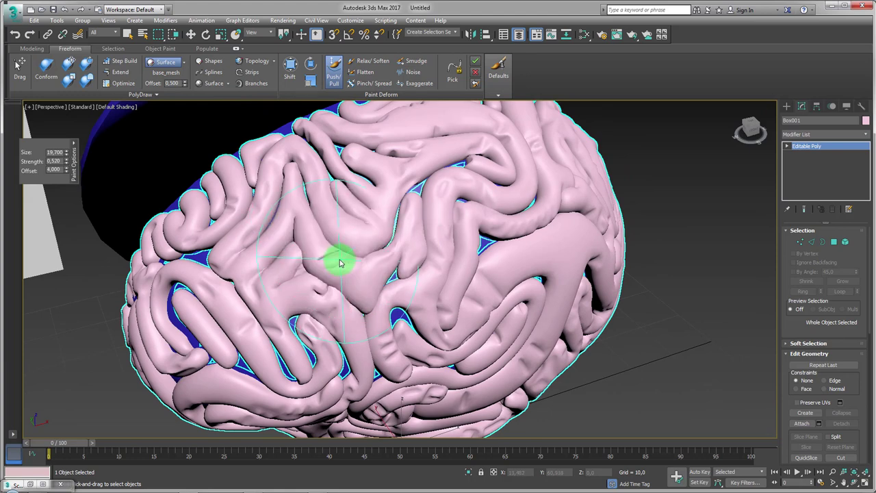
pyautogui.moveTo(342, 263)
pyautogui.keyDown('alt'); pyautogui.mouseDown(button='middle')
pyautogui.moveTo(385, 291)
pyautogui.moveTo(447, 254)
pyautogui.mouseUp(button='middle'); pyautogui.keyUp('alt')
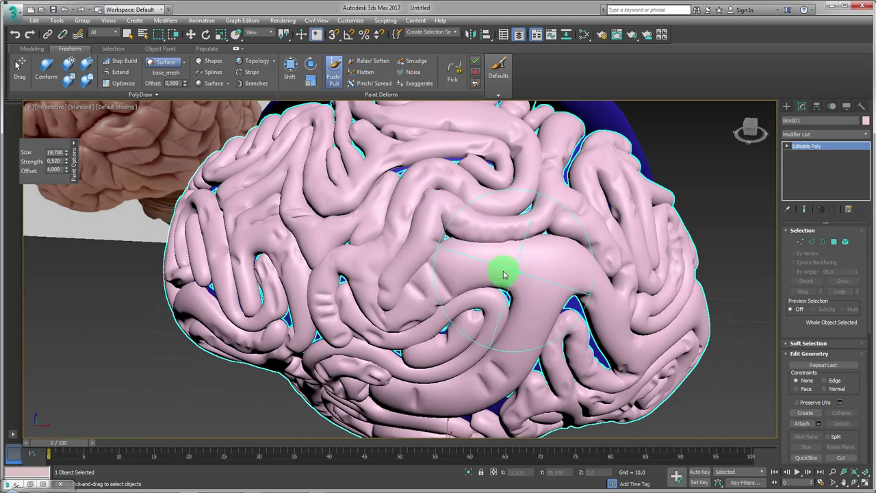
pyautogui.keyDown('alt'); pyautogui.moveTo(503, 274); pyautogui.dragTo(525, 244, button='middle'); pyautogui.keyUp('alt')
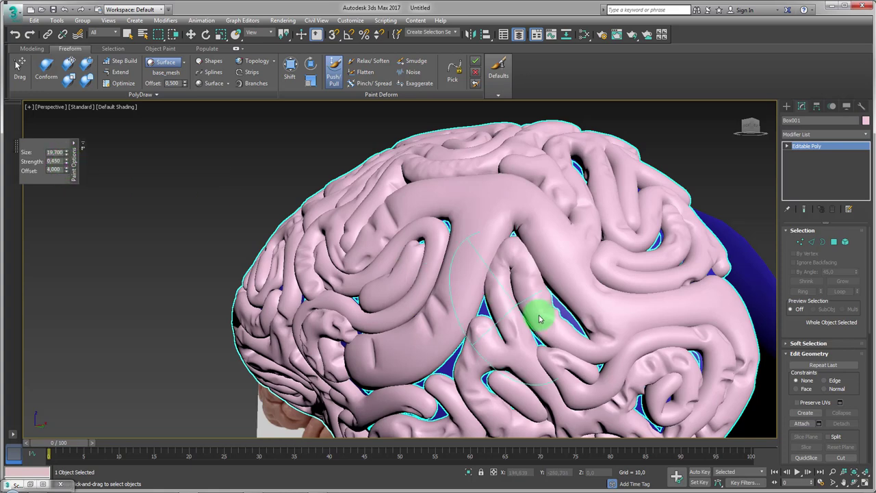
pyautogui.moveTo(538, 319); pyautogui.dragTo(563, 317)
pyautogui.keyDown('alt'); pyautogui.moveTo(536, 340); pyautogui.dragTo(504, 318, button='middle'); pyautogui.keyUp('alt')
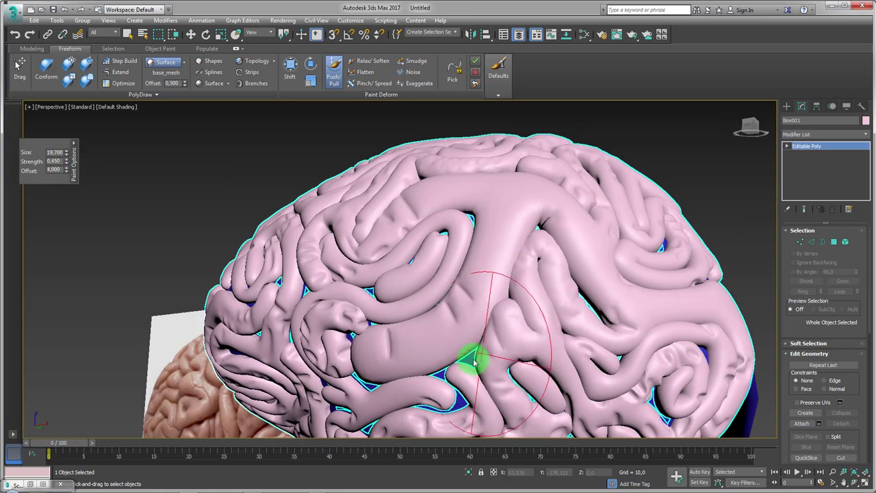
pyautogui.keyDown('alt'); pyautogui.moveTo(469, 358); pyautogui.dragTo(362, 362, button='middle'); pyautogui.keyUp('alt')
pyautogui.keyDown('alt'); pyautogui.moveTo(312, 343); pyautogui.dragTo(336, 303, button='middle'); pyautogui.keyUp('alt')
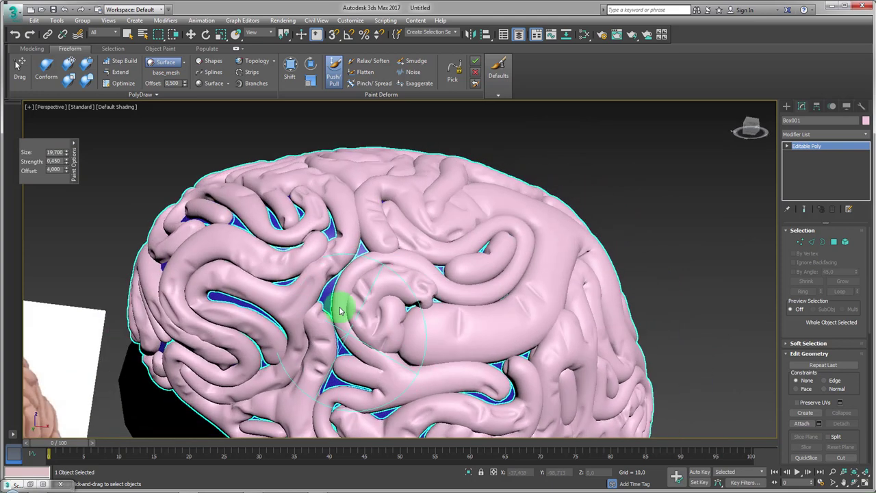
pyautogui.keyDown('alt'); pyautogui.moveTo(232, 310); pyautogui.dragTo(280, 287, button='middle'); pyautogui.keyUp('alt')
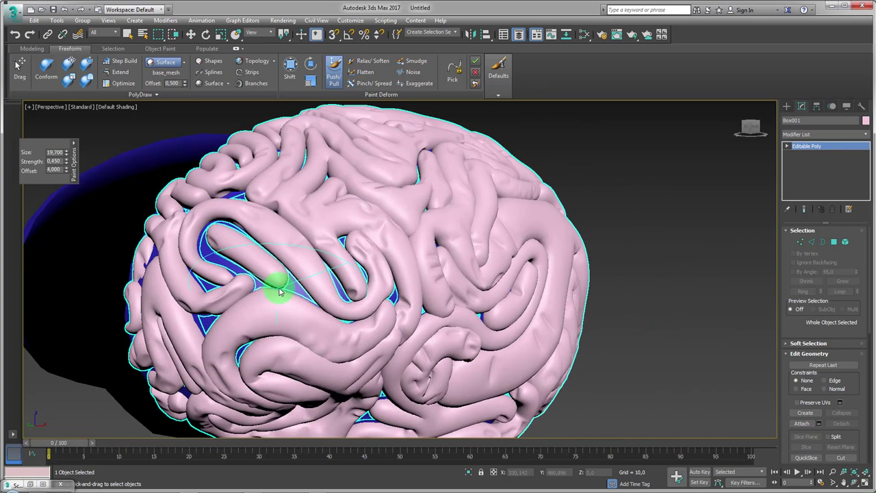
# Push and pull folds on the brain's front, left front and lower left side
pyautogui.moveTo(274, 295); pyautogui.dragTo(277, 294)
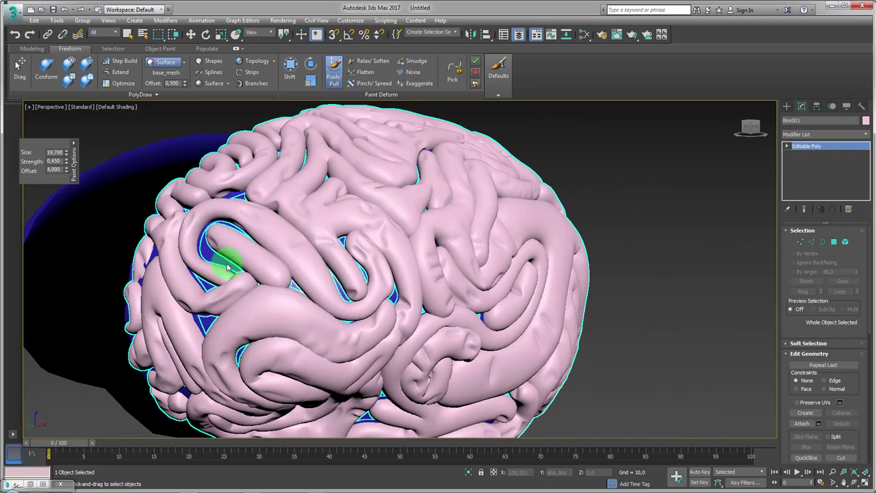
pyautogui.moveTo(184, 247); pyautogui.dragTo(201, 252)
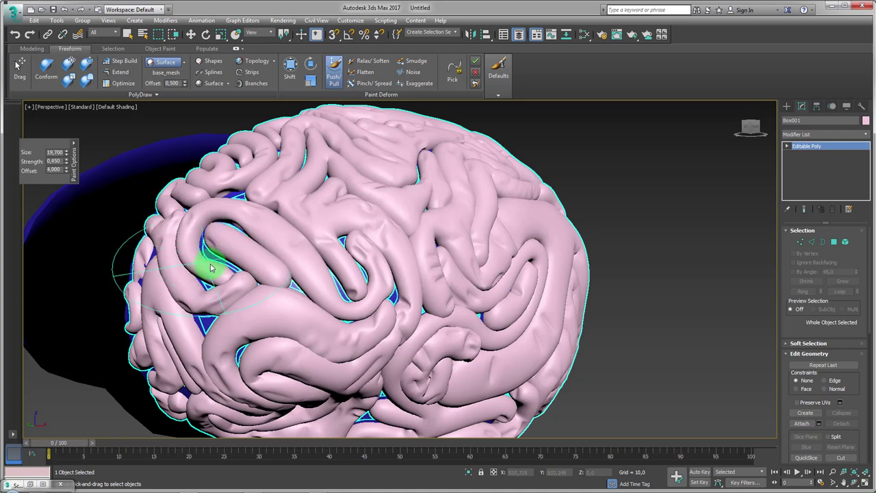
pyautogui.keyDown('alt'); pyautogui.moveTo(202, 255); pyautogui.dragTo(257, 279, button='middle'); pyautogui.keyUp('alt')
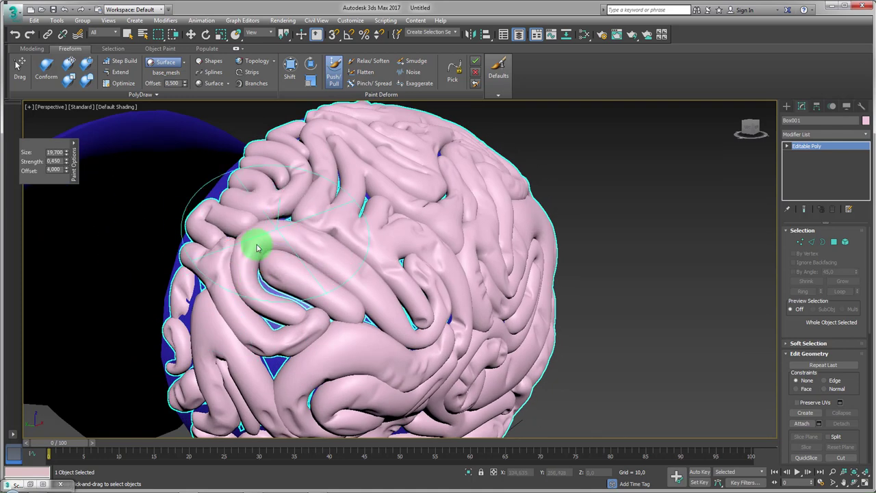
pyautogui.moveTo(254, 244)
pyautogui.keyDown('alt'); pyautogui.mouseDown(button='middle')
pyautogui.moveTo(274, 303)
pyautogui.moveTo(307, 327)
pyautogui.moveTo(290, 212)
pyautogui.mouseUp(button='middle'); pyautogui.keyUp('alt')
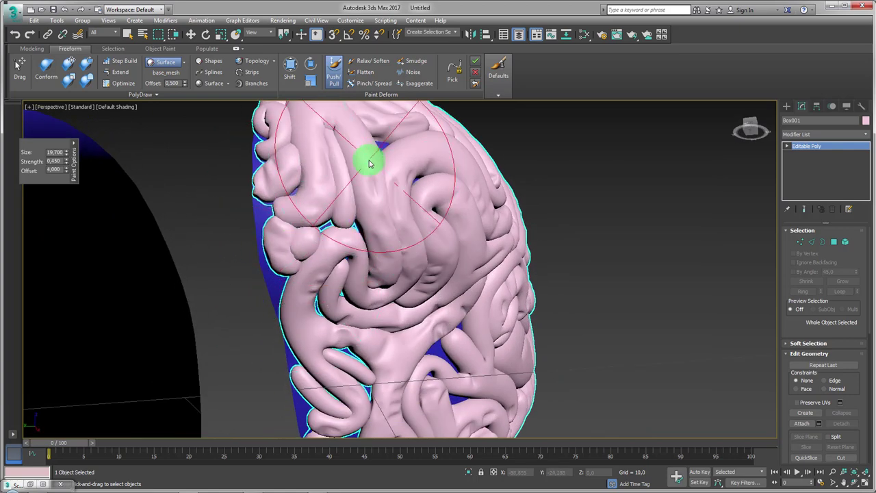
pyautogui.moveTo(368, 156)
pyautogui.keyDown('alt'); pyautogui.mouseDown(button='middle')
pyautogui.moveTo(381, 219)
pyautogui.moveTo(305, 245)
pyautogui.mouseUp(button='middle'); pyautogui.keyUp('alt')
pyautogui.moveTo(340, 344); pyautogui.dragTo(336, 392)
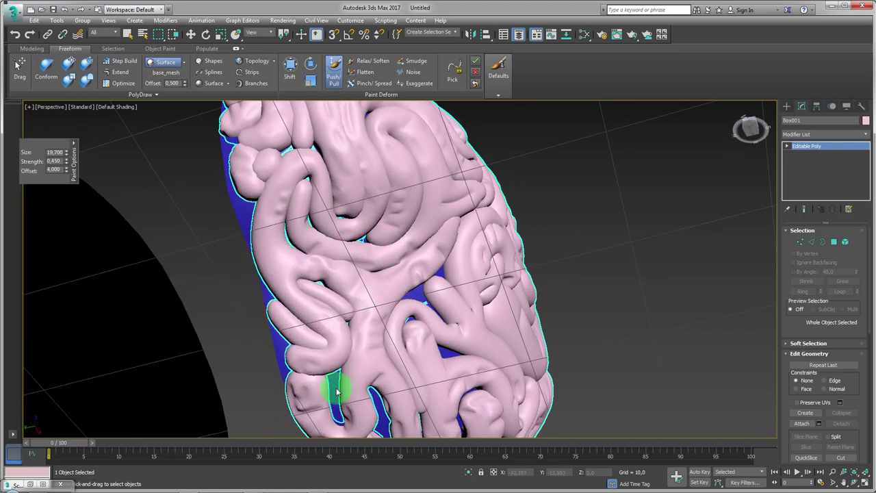
pyautogui.moveTo(338, 411)
pyautogui.keyDown('alt'); pyautogui.mouseDown(button='middle')
pyautogui.moveTo(362, 323)
pyautogui.moveTo(377, 358)
pyautogui.moveTo(368, 346)
pyautogui.moveTo(404, 362)
pyautogui.moveTo(445, 358)
pyautogui.mouseUp(button='middle'); pyautogui.keyUp('alt')
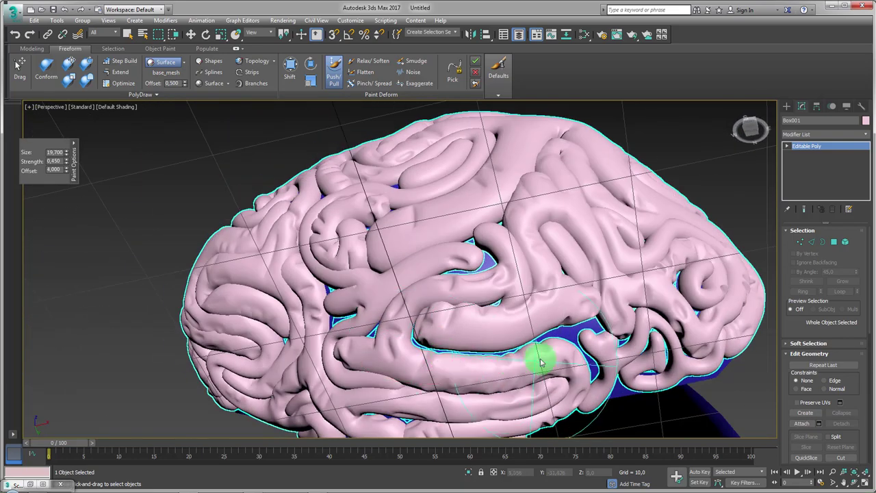
pyautogui.moveTo(540, 363)
pyautogui.keyDown('alt'); pyautogui.mouseDown(button='middle')
pyautogui.moveTo(553, 351)
pyautogui.moveTo(580, 355)
pyautogui.moveTo(456, 267)
pyautogui.moveTo(218, 210)
pyautogui.moveTo(563, 212)
pyautogui.moveTo(661, 297)
pyautogui.moveTo(554, 196)
pyautogui.moveTo(381, 190)
pyautogui.moveTo(463, 284)
pyautogui.mouseUp(button='middle'); pyautogui.keyUp('alt')
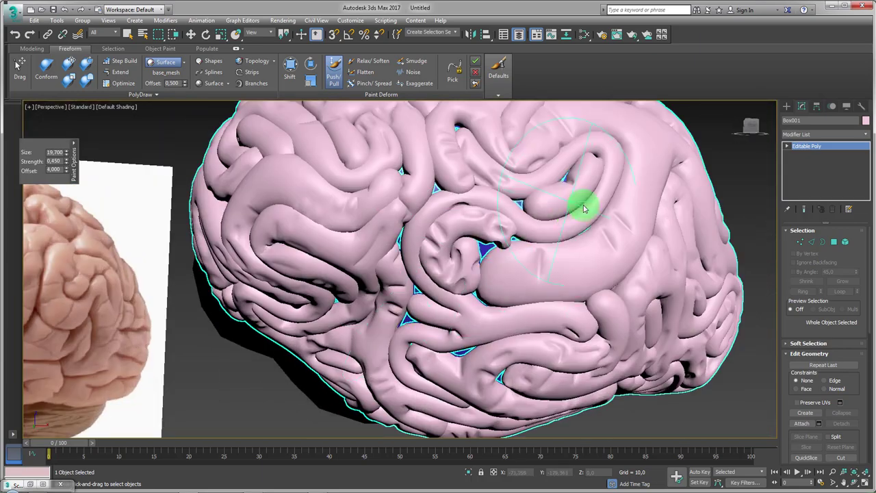
pyautogui.keyDown('alt'); pyautogui.moveTo(584, 208); pyautogui.dragTo(410, 137, button='middle'); pyautogui.keyUp('alt')
# Smooth the broad ridge on the brain's side with Relax/Soften
pyautogui.click(370, 61)
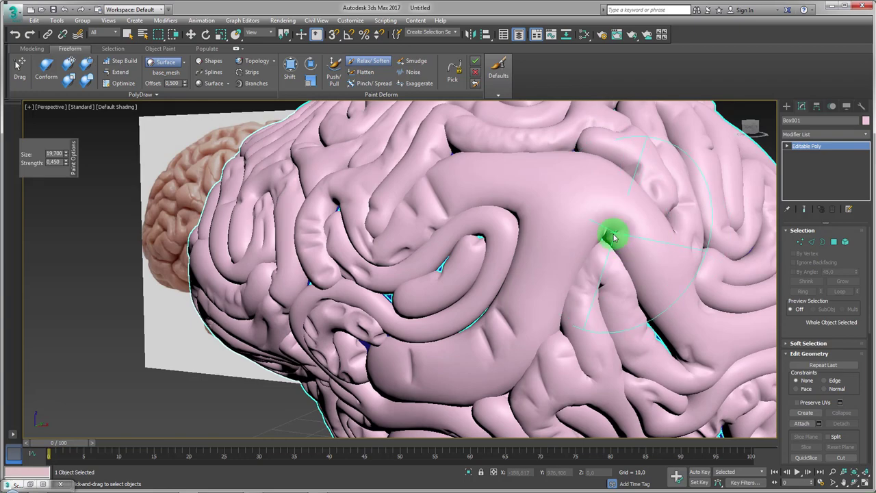
pyautogui.keyDown('alt'); pyautogui.moveTo(606, 236); pyautogui.dragTo(572, 264, button='middle'); pyautogui.keyUp('alt')
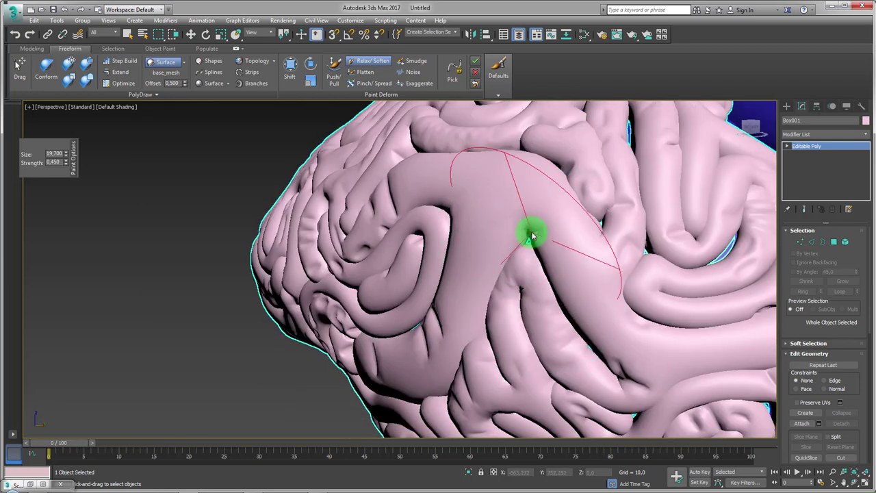
pyautogui.scroll(-5, 533, 236)
pyautogui.moveTo(489, 264)
pyautogui.keyDown('alt'); pyautogui.mouseDown(button='middle')
pyautogui.moveTo(479, 273)
pyautogui.moveTo(528, 273)
pyautogui.mouseUp(button='middle'); pyautogui.keyUp('alt')
# Stop sculpting and move the brain mesh off the blue hemispheres, further to the right
pyautogui.rightClick(481, 252)
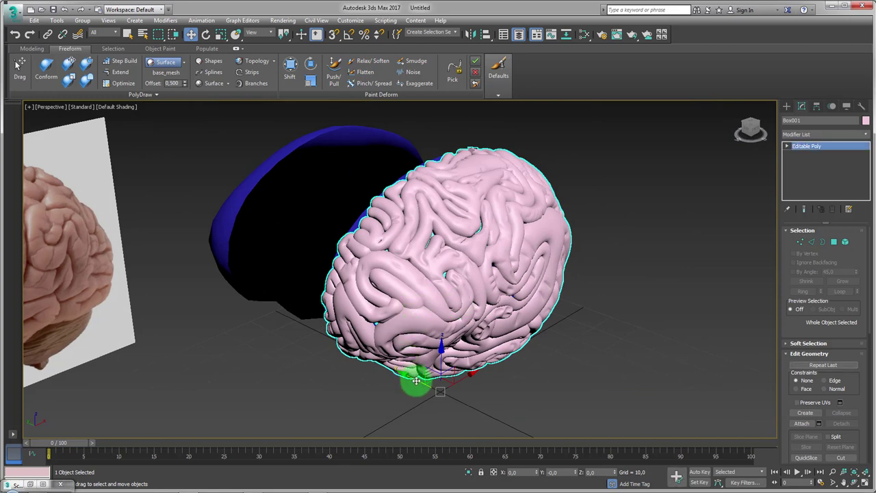
pyautogui.moveTo(416, 381); pyautogui.dragTo(622, 445)
pyautogui.moveTo(622, 446)
pyautogui.keyDown('alt'); pyautogui.mouseDown(button='middle')
pyautogui.moveTo(518, 307)
pyautogui.moveTo(506, 409)
pyautogui.mouseUp(button='middle'); pyautogui.keyUp('alt')
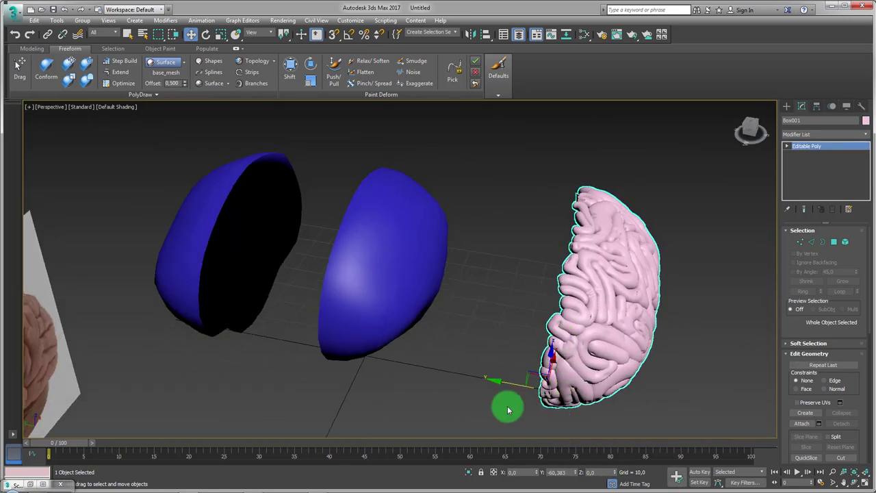
pyautogui.moveTo(508, 390); pyautogui.dragTo(531, 384)
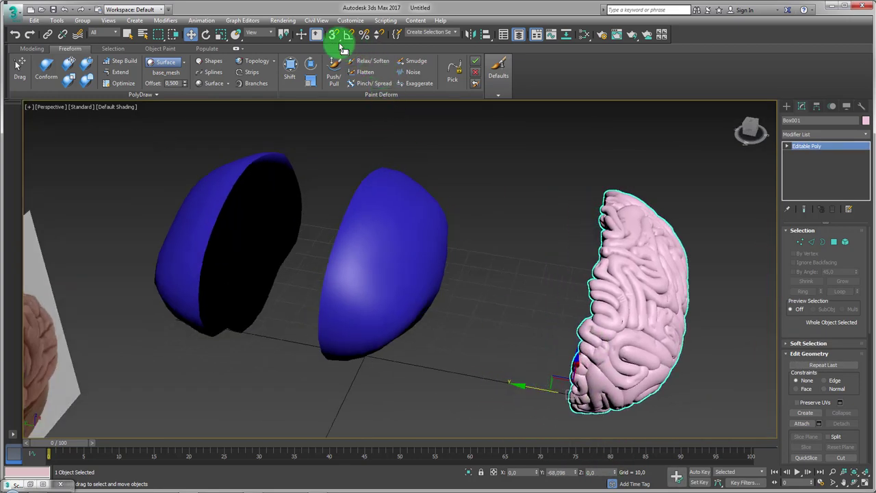
# Mirror the brain half across the Y axis as an Instance clone, creating Box002
pyautogui.click(474, 36)
pyautogui.moveTo(430, 154); pyautogui.dragTo(433, 140)
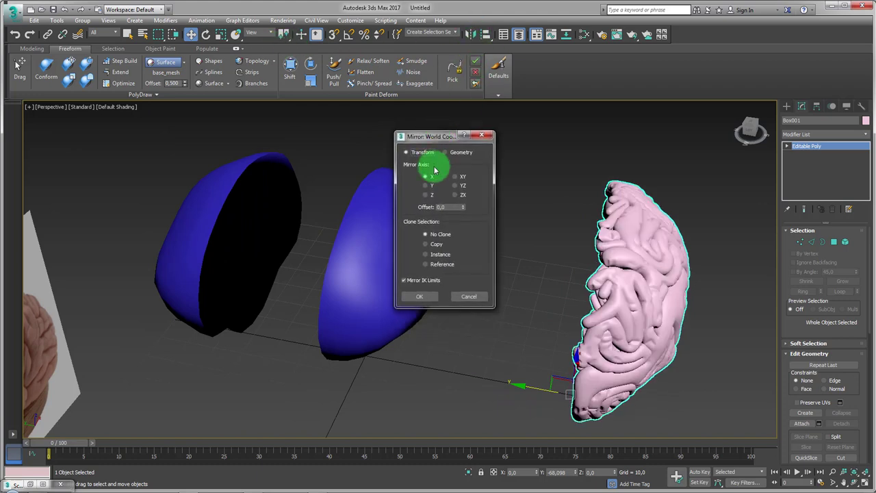
pyautogui.click(435, 235)
pyautogui.click(429, 258)
pyautogui.click(443, 183)
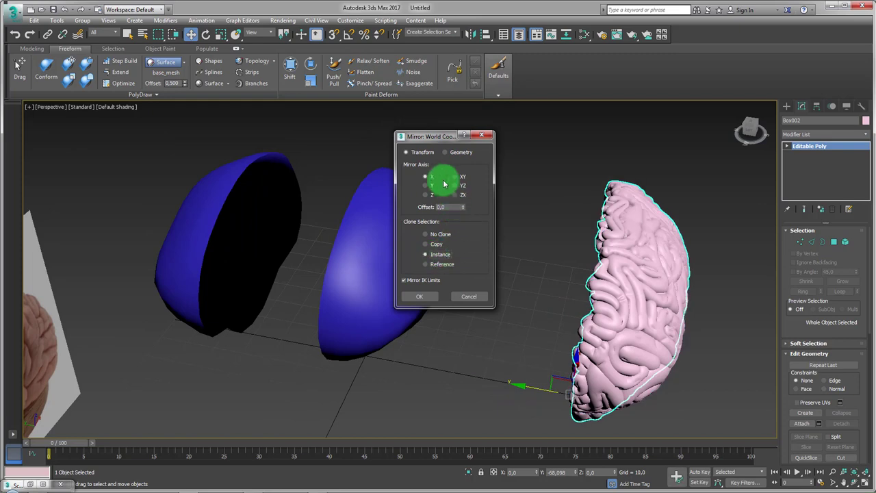
pyautogui.click(431, 295)
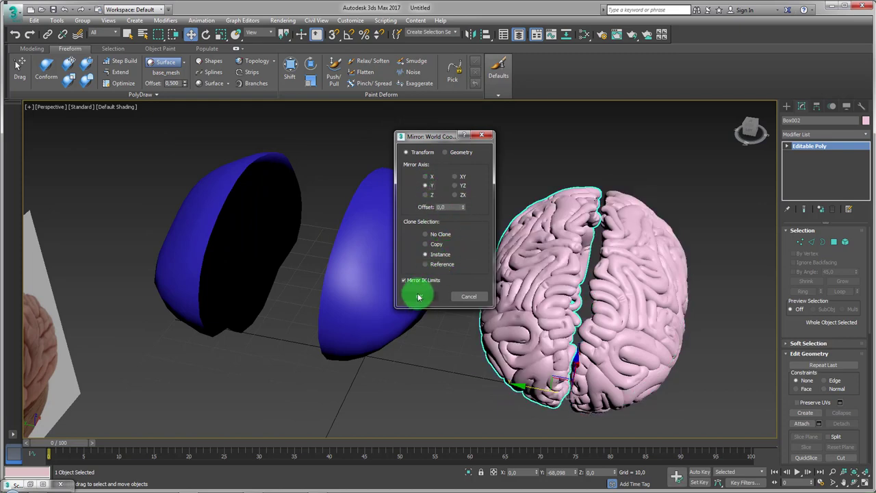
pyautogui.click(631, 343)
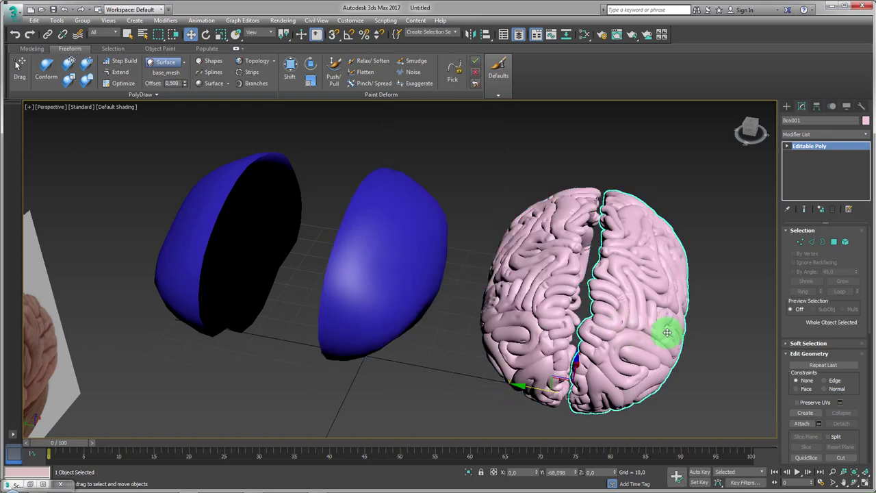
pyautogui.keyDown('alt'); pyautogui.moveTo(665, 332); pyautogui.dragTo(498, 281, button='middle'); pyautogui.keyUp('alt')
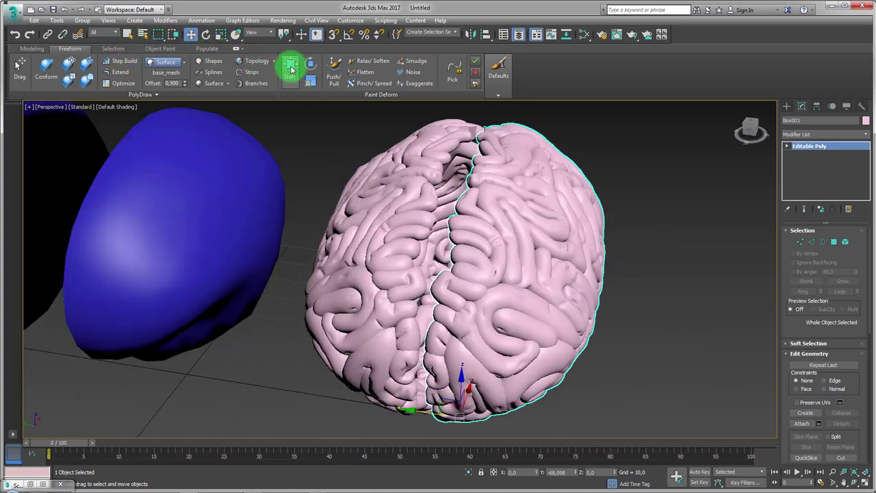
# With the Shift brush, pull the surface and folds along the top and front of the midline seam
pyautogui.click(291, 68)
pyautogui.keyDown('alt'); pyautogui.moveTo(473, 264); pyautogui.dragTo(469, 278, button='middle'); pyautogui.keyUp('alt')
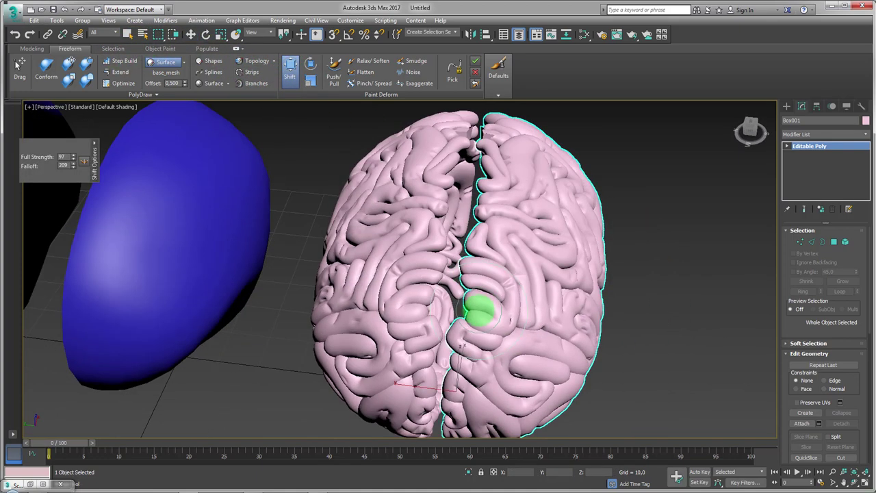
pyautogui.moveTo(479, 311)
pyautogui.keyDown('alt'); pyautogui.mouseDown(button='middle')
pyautogui.moveTo(470, 309)
pyautogui.moveTo(496, 202)
pyautogui.mouseUp(button='middle'); pyautogui.keyUp('alt')
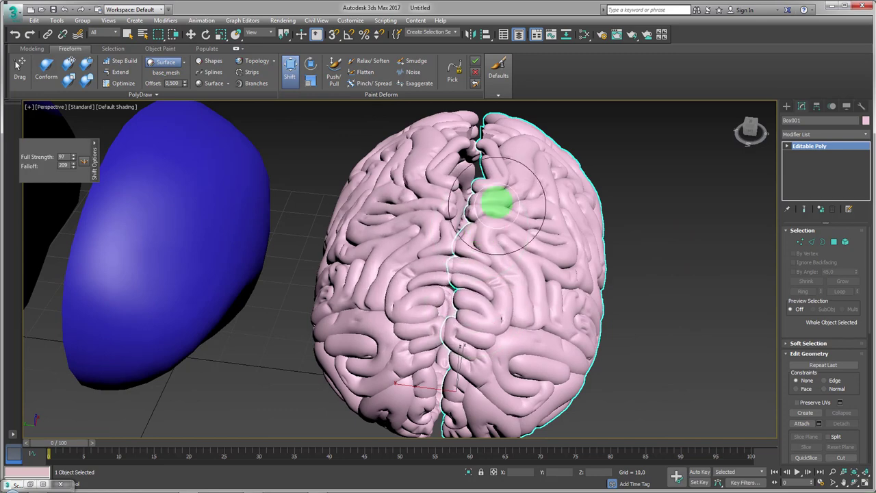
pyautogui.moveTo(497, 202)
pyautogui.mouseDown()
pyautogui.moveTo(502, 143)
pyautogui.moveTo(521, 132)
pyautogui.mouseUp()
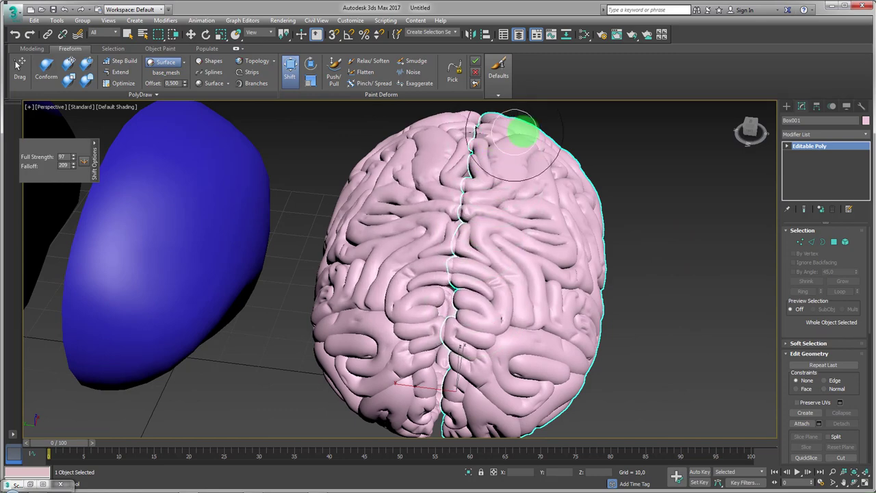
pyautogui.keyDown('alt'); pyautogui.moveTo(521, 131); pyautogui.dragTo(518, 201, button='middle'); pyautogui.keyUp('alt')
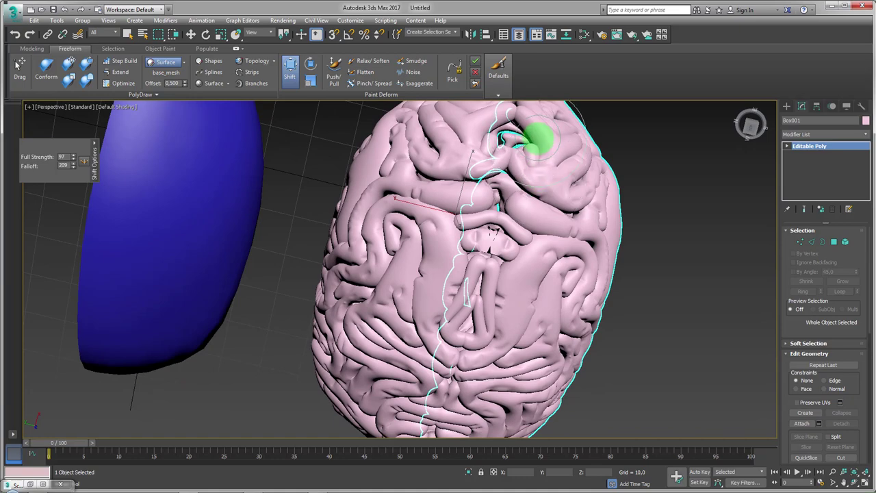
pyautogui.moveTo(553, 141)
pyautogui.keyDown('alt'); pyautogui.mouseDown(button='middle')
pyautogui.moveTo(516, 152)
pyautogui.moveTo(655, 250)
pyautogui.moveTo(625, 238)
pyautogui.mouseUp(button='middle'); pyautogui.keyUp('alt')
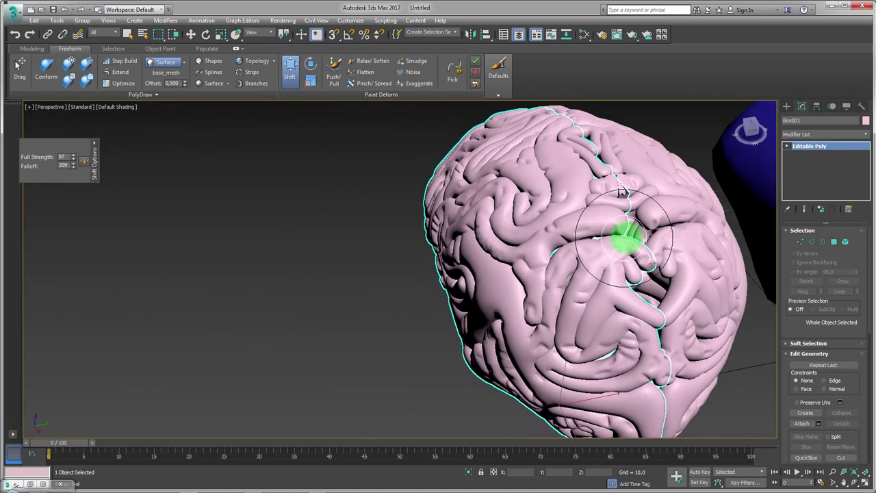
pyautogui.moveTo(636, 236)
pyautogui.mouseDown()
pyautogui.moveTo(641, 322)
pyautogui.moveTo(650, 307)
pyautogui.mouseUp()
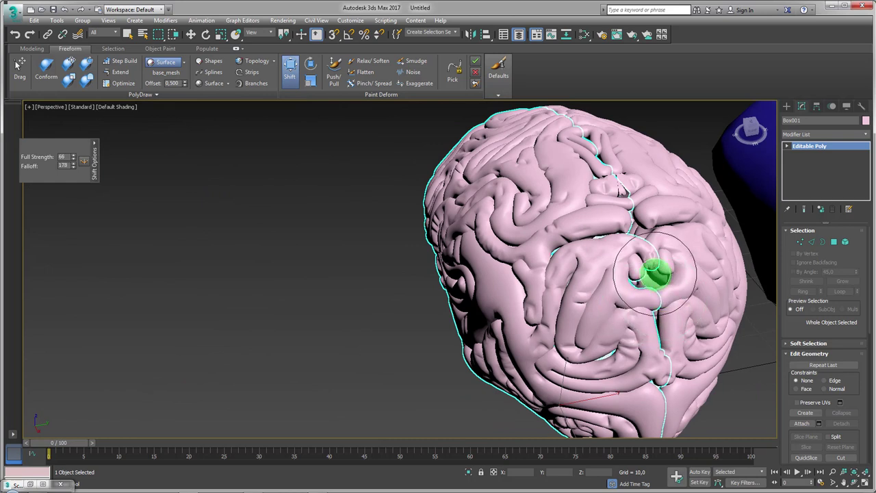
pyautogui.moveTo(655, 273); pyautogui.dragTo(656, 291)
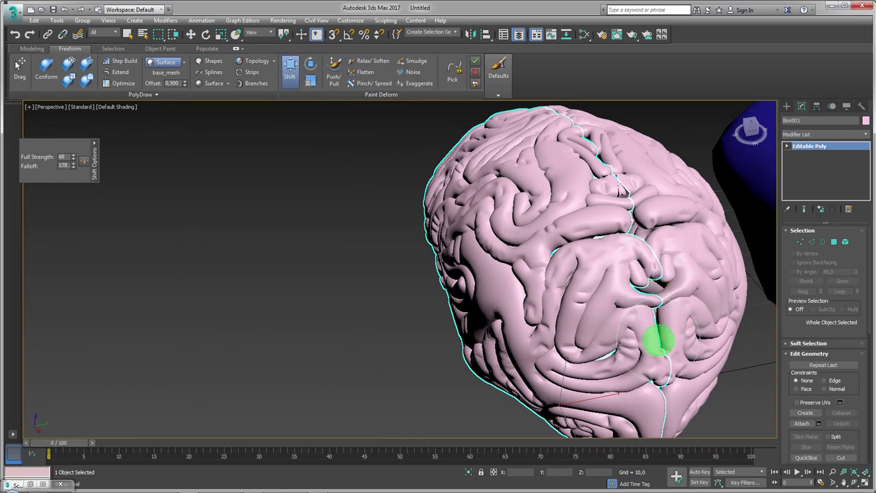
pyautogui.moveTo(661, 373); pyautogui.dragTo(658, 376)
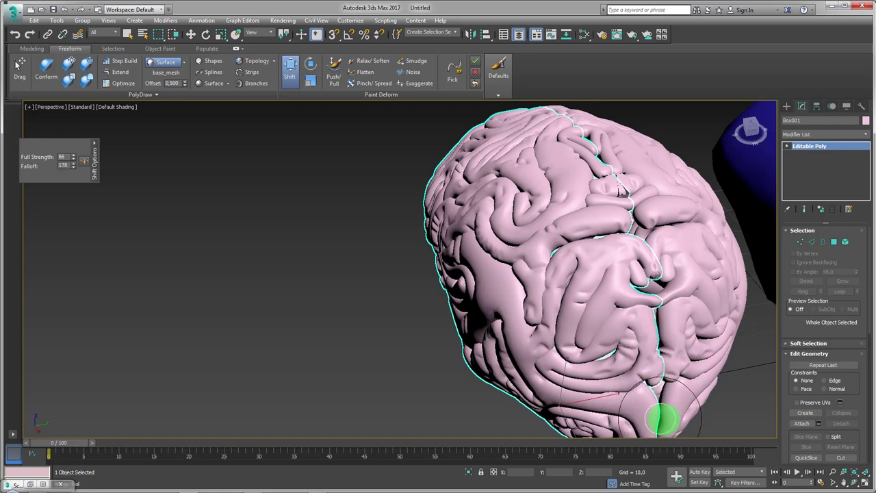
pyautogui.moveTo(664, 420)
pyautogui.keyDown('alt'); pyautogui.mouseDown(button='middle')
pyautogui.moveTo(651, 258)
pyautogui.moveTo(665, 201)
pyautogui.mouseUp(button='middle'); pyautogui.keyUp('alt')
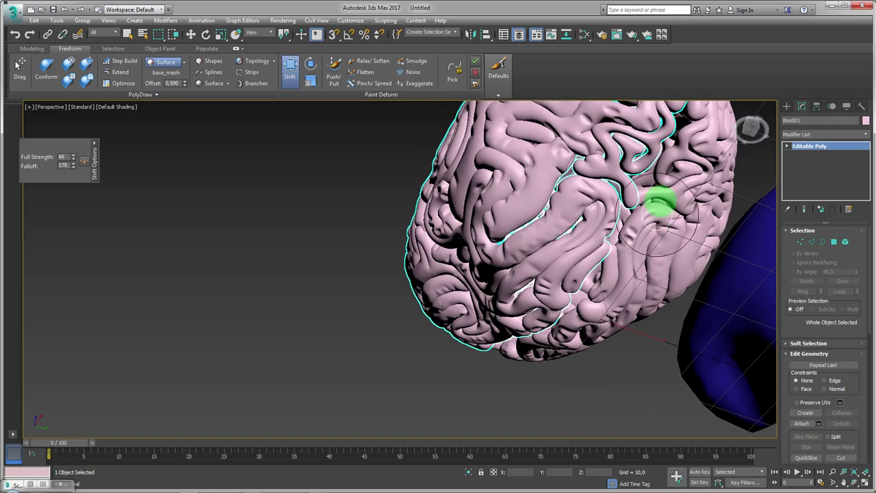
pyautogui.keyDown('alt'); pyautogui.moveTo(640, 166); pyautogui.dragTo(657, 171, button='middle'); pyautogui.keyUp('alt')
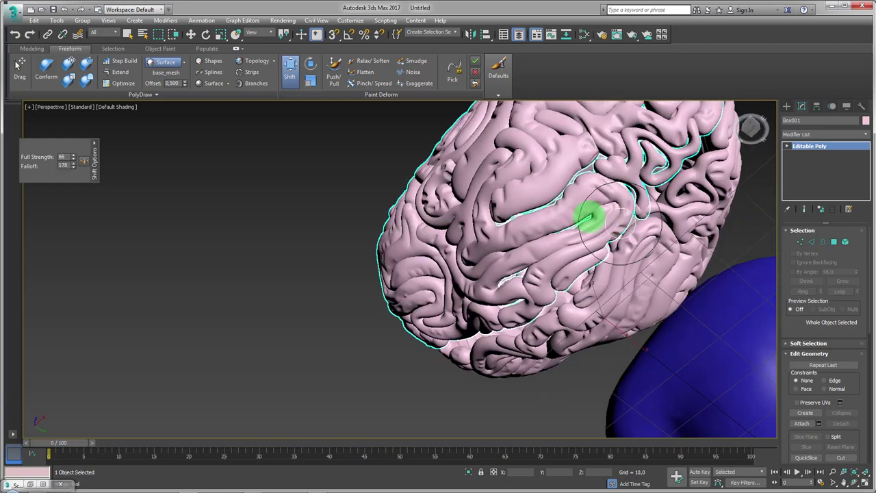
pyautogui.moveTo(582, 215)
pyautogui.keyDown('alt'); pyautogui.mouseDown(button='middle')
pyautogui.moveTo(625, 208)
pyautogui.moveTo(684, 221)
pyautogui.moveTo(500, 235)
pyautogui.moveTo(540, 316)
pyautogui.moveTo(485, 307)
pyautogui.mouseUp(button='middle'); pyautogui.keyUp('alt')
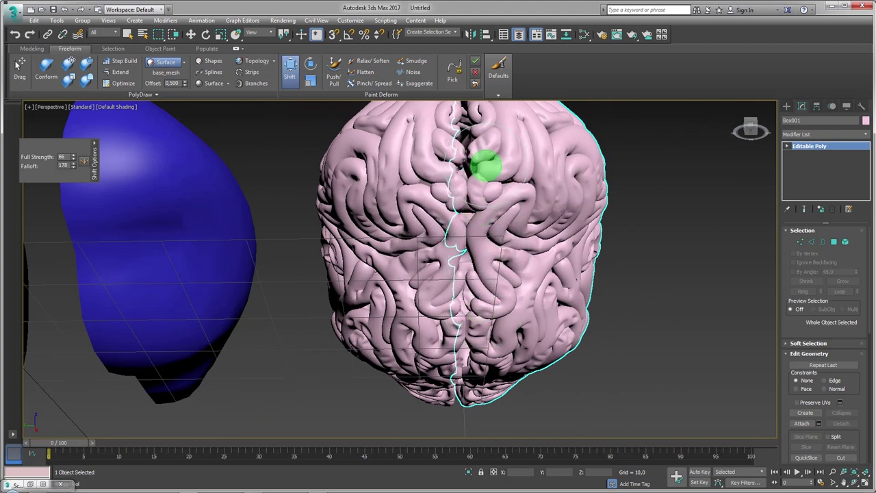
pyautogui.moveTo(486, 161)
pyautogui.keyDown('alt'); pyautogui.mouseDown(button='middle')
pyautogui.moveTo(490, 147)
pyautogui.moveTo(499, 225)
pyautogui.mouseUp(button='middle'); pyautogui.keyUp('alt')
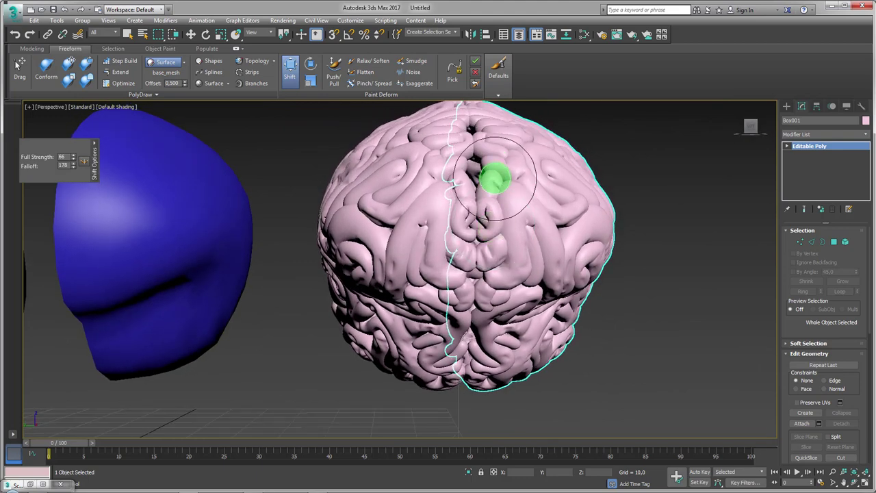
pyautogui.keyDown('alt'); pyautogui.moveTo(494, 171); pyautogui.dragTo(499, 250, button='middle'); pyautogui.keyUp('alt')
# Lower the Shift brush to strength 44 and falloff 156, then reshape folds along the central fissure
pyautogui.scroll(2, 488, 296)
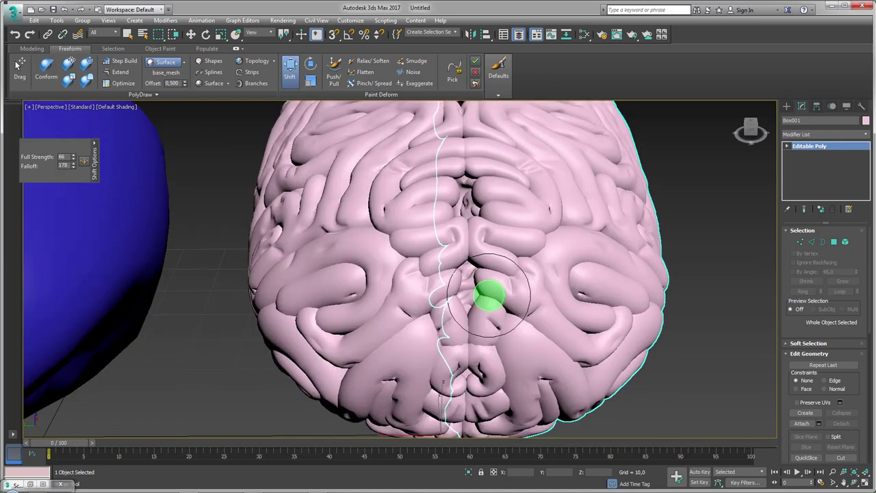
pyautogui.keyDown('alt'); pyautogui.keyDown('shift'); pyautogui.moveTo(490, 287); pyautogui.dragTo(481, 282); pyautogui.keyUp('shift'); pyautogui.keyUp('alt')
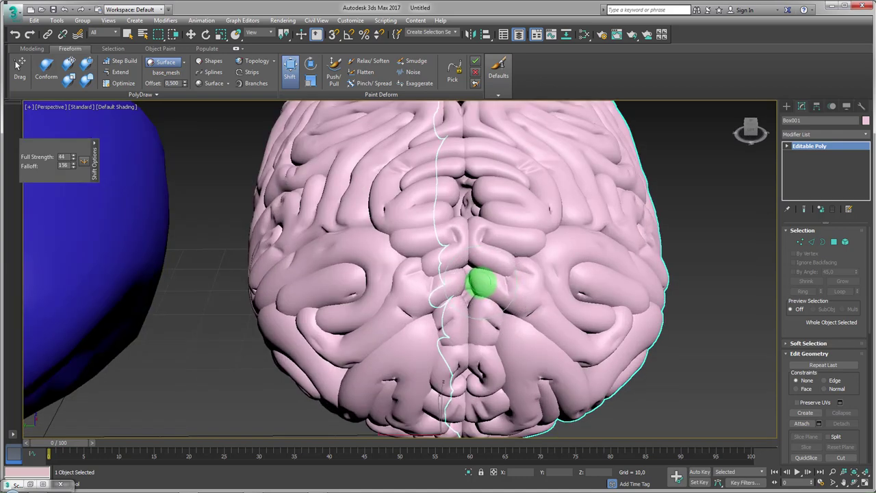
pyautogui.moveTo(485, 209); pyautogui.dragTo(477, 202)
pyautogui.keyDown('alt'); pyautogui.moveTo(482, 188); pyautogui.dragTo(475, 216, button='middle'); pyautogui.keyUp('alt')
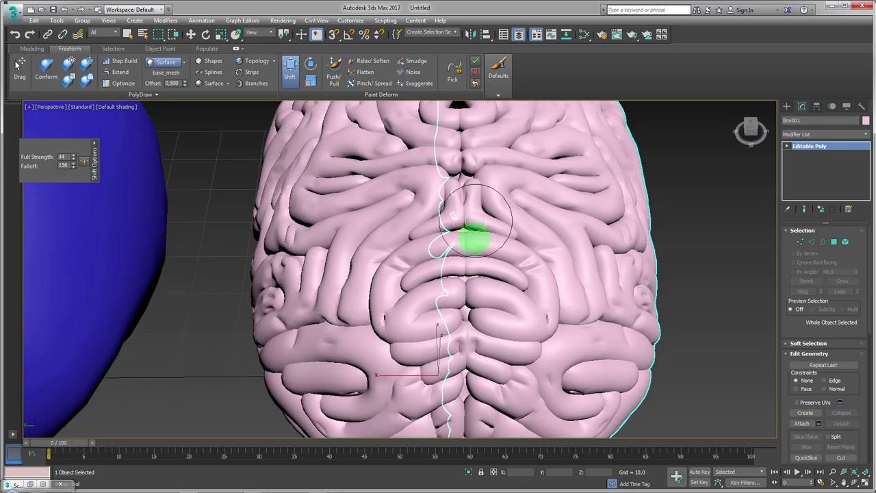
pyautogui.moveTo(474, 260)
pyautogui.mouseDown()
pyautogui.moveTo(467, 197)
pyautogui.moveTo(478, 255)
pyautogui.mouseUp()
pyautogui.keyDown('alt'); pyautogui.moveTo(472, 176); pyautogui.dragTo(470, 268, button='middle'); pyautogui.keyUp('alt')
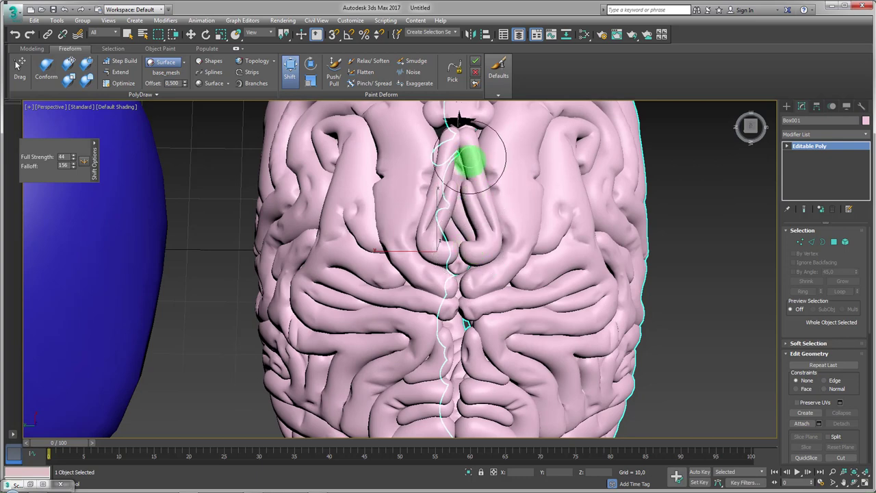
pyautogui.keyDown('alt'); pyautogui.moveTo(469, 156); pyautogui.dragTo(870, 123, button='middle'); pyautogui.keyUp('alt')
# Set the selected brain half's object colour to blue, against the pink mirrored half
pyautogui.click(865, 120)
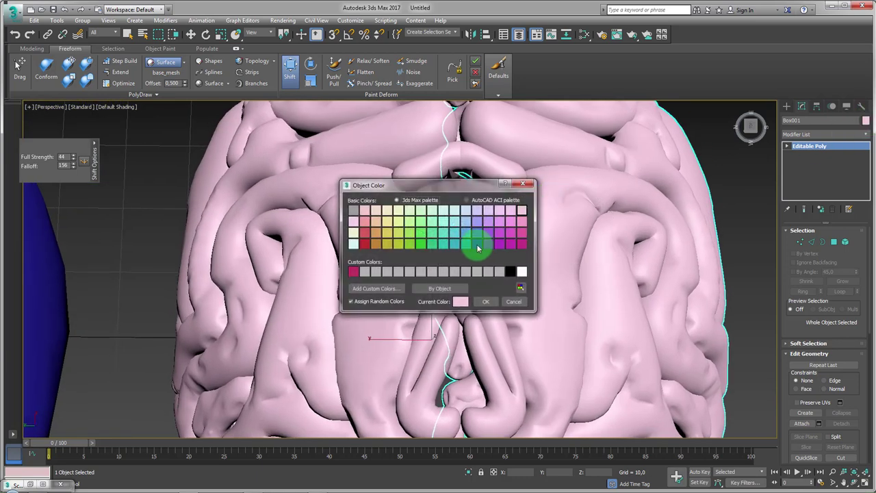
pyautogui.click(486, 301)
pyautogui.keyDown('alt'); pyautogui.moveTo(487, 298); pyautogui.dragTo(481, 287, button='middle'); pyautogui.keyUp('alt')
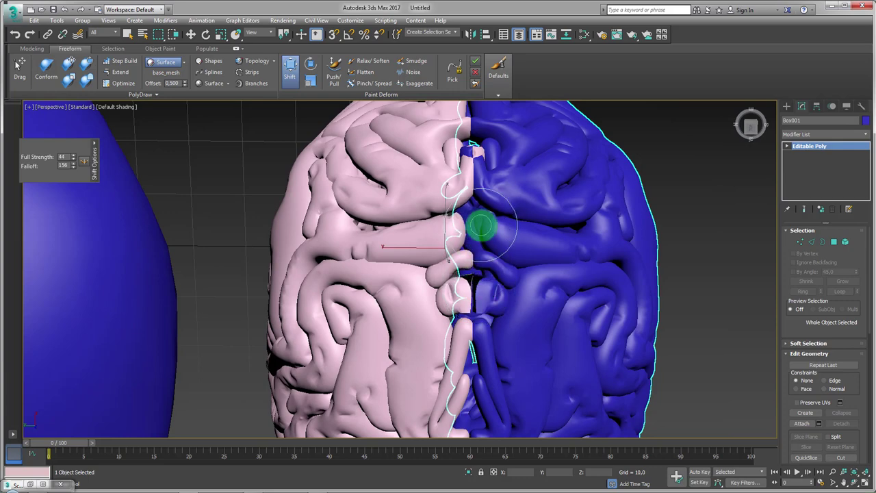
pyautogui.moveTo(475, 147)
pyautogui.keyDown('alt'); pyautogui.mouseDown(button='middle')
pyautogui.moveTo(471, 212)
pyautogui.moveTo(481, 190)
pyautogui.moveTo(484, 287)
pyautogui.mouseUp(button='middle'); pyautogui.keyUp('alt')
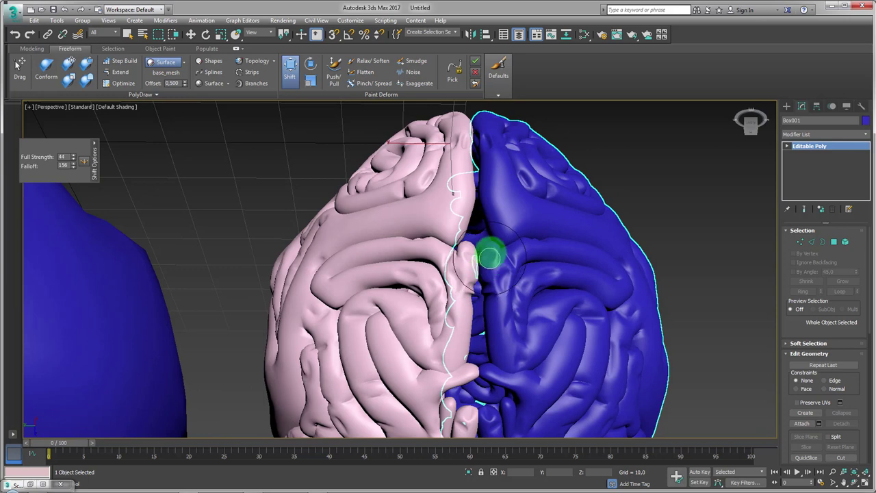
pyautogui.moveTo(490, 183)
pyautogui.keyDown('alt'); pyautogui.mouseDown(button='middle')
pyautogui.moveTo(504, 288)
pyautogui.moveTo(477, 336)
pyautogui.mouseUp(button='middle'); pyautogui.keyUp('alt')
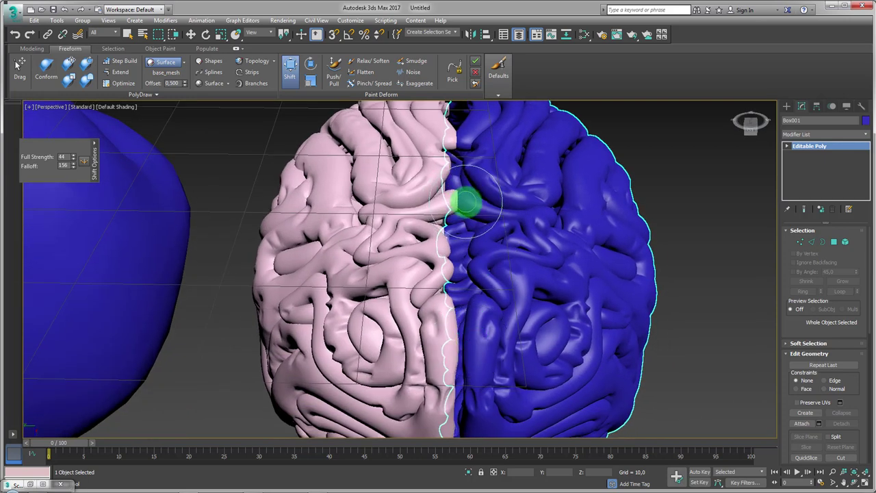
pyautogui.keyDown('alt'); pyautogui.moveTo(468, 194); pyautogui.dragTo(466, 212, button='middle'); pyautogui.keyUp('alt')
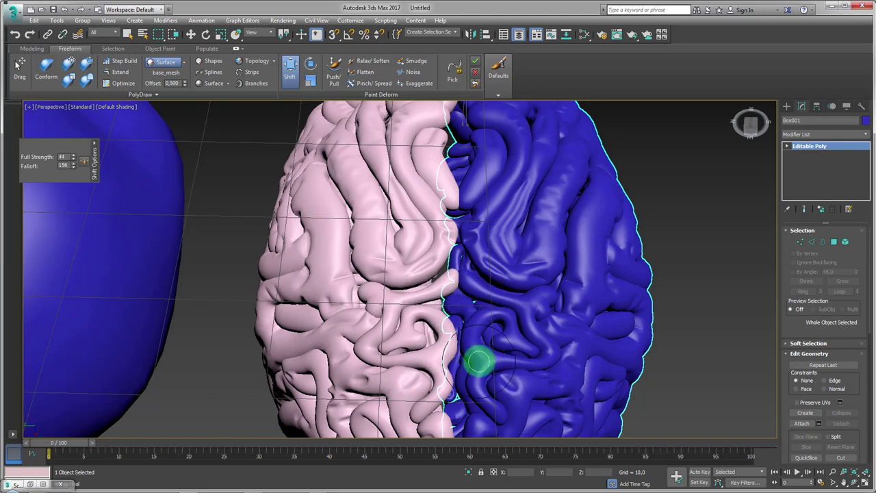
# Shift the blue half's folds near the seam between the two halves
pyautogui.moveTo(472, 311); pyautogui.dragTo(532, 252)
pyautogui.scroll(-5, 531, 251)
pyautogui.moveTo(524, 262)
pyautogui.keyDown('alt'); pyautogui.mouseDown(button='middle')
pyautogui.moveTo(525, 332)
pyautogui.moveTo(538, 363)
pyautogui.mouseUp(button='middle'); pyautogui.keyUp('alt')
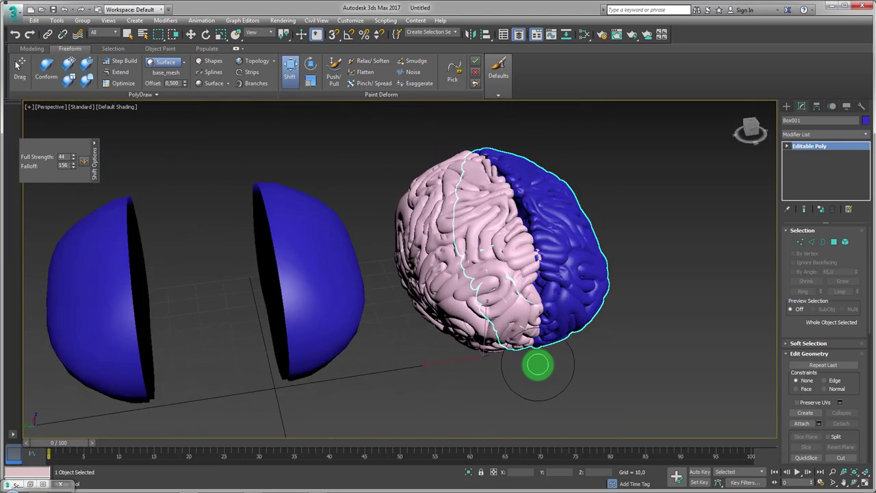
pyautogui.scroll(4, 538, 364)
pyautogui.scroll(2, 519, 210)
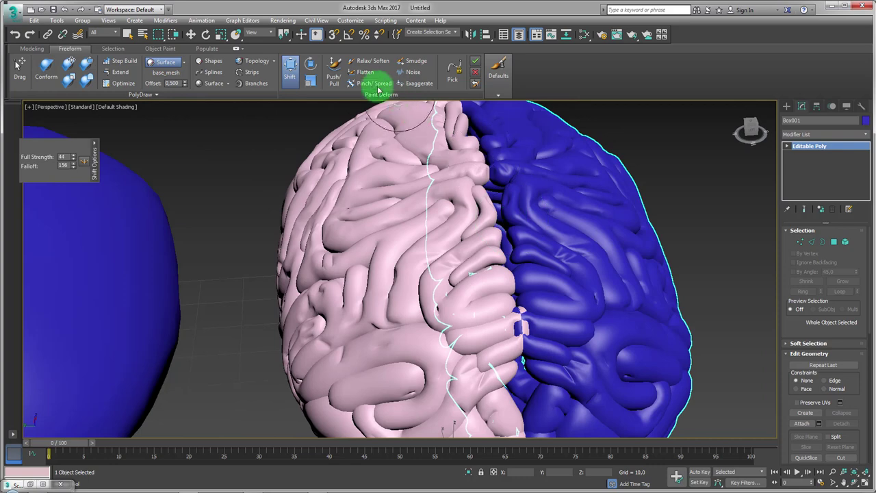
# Use the Shift brush to pull the surface slightly near the seam
pyautogui.click(334, 72)
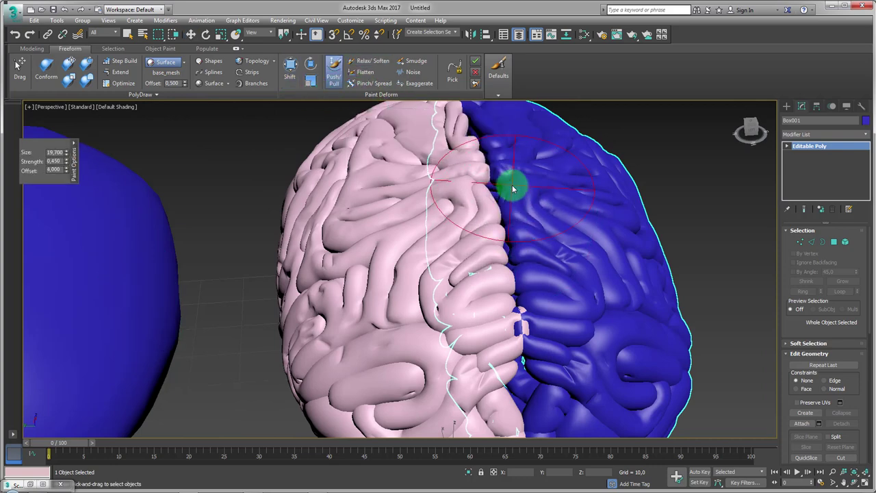
pyautogui.moveTo(512, 186)
pyautogui.keyDown('alt'); pyautogui.mouseDown(button='middle')
pyautogui.moveTo(544, 196)
pyautogui.moveTo(544, 281)
pyautogui.moveTo(538, 248)
pyautogui.moveTo(493, 205)
pyautogui.mouseUp(button='middle'); pyautogui.keyUp('alt')
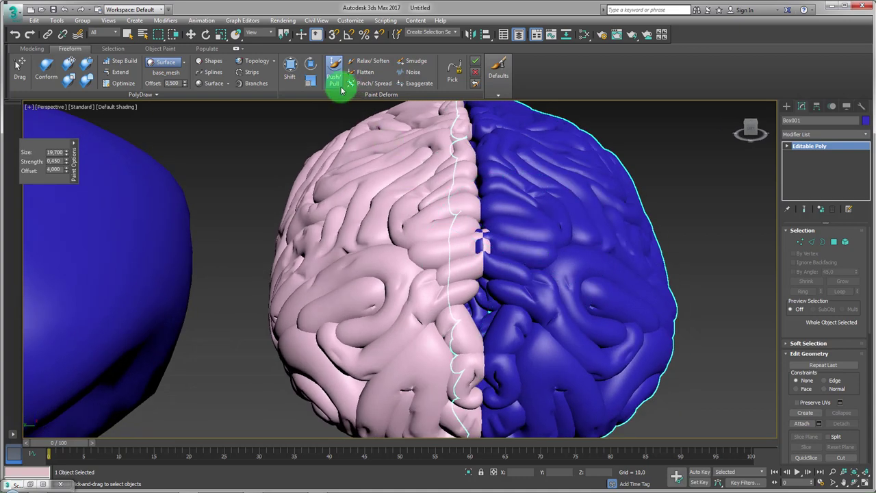
pyautogui.click(290, 68)
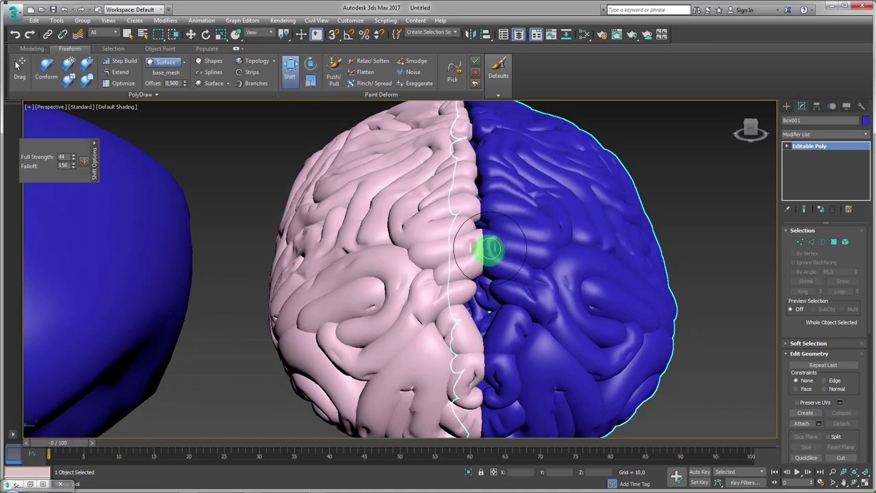
pyautogui.moveTo(490, 248); pyautogui.dragTo(497, 254)
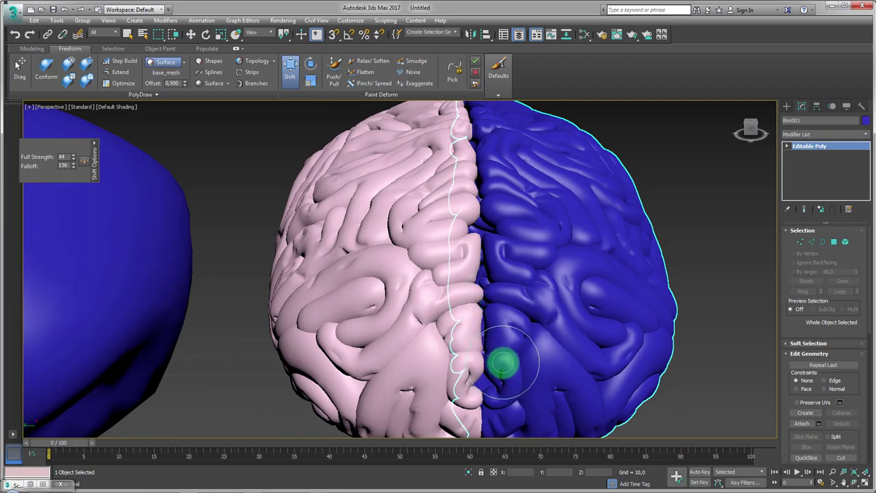
# Push the blue half's lower midline edge into shape against the pink half
pyautogui.moveTo(506, 373)
pyautogui.keyDown('alt'); pyautogui.mouseDown(button='middle')
pyautogui.moveTo(509, 240)
pyautogui.moveTo(481, 294)
pyautogui.moveTo(483, 253)
pyautogui.moveTo(465, 283)
pyautogui.mouseUp(button='middle'); pyautogui.keyUp('alt')
pyautogui.scroll(2, 464, 260)
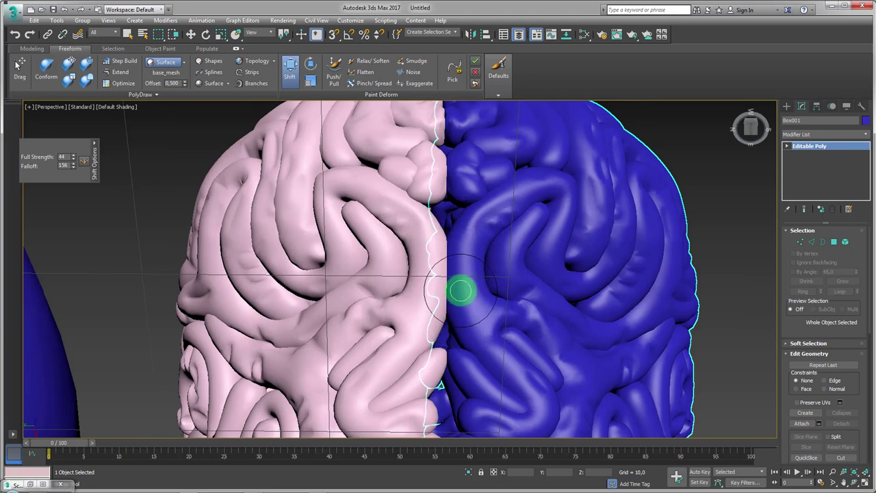
pyautogui.keyDown('alt'); pyautogui.moveTo(459, 281); pyautogui.dragTo(467, 288, button='middle'); pyautogui.keyUp('alt')
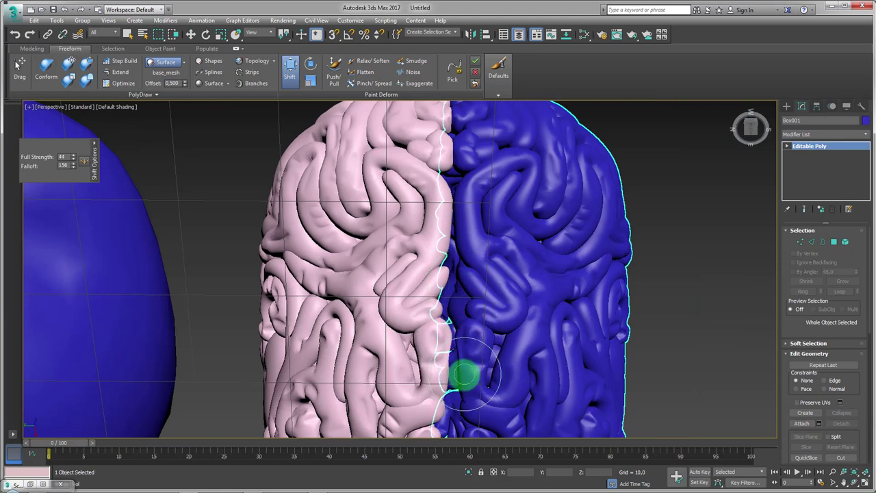
pyautogui.moveTo(466, 366); pyautogui.dragTo(470, 245, button='middle')
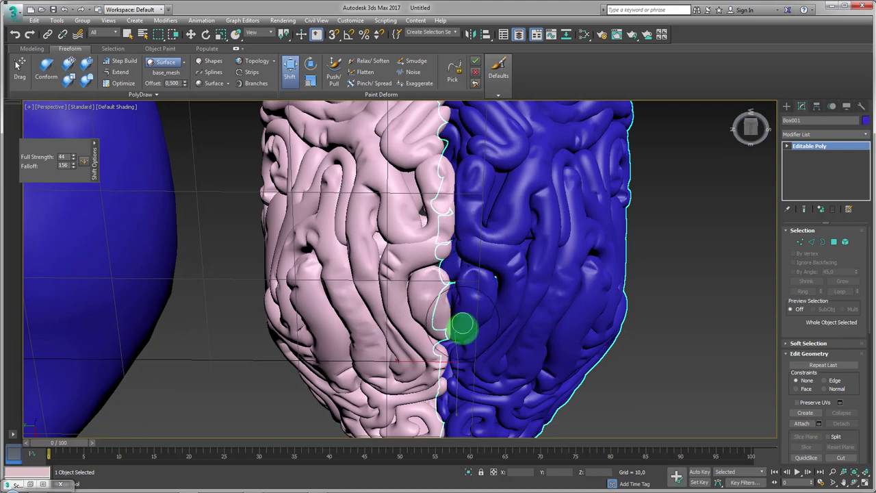
pyautogui.moveTo(459, 347)
pyautogui.mouseDown(button='middle')
pyautogui.moveTo(450, 279)
pyautogui.moveTo(458, 235)
pyautogui.mouseUp(button='middle')
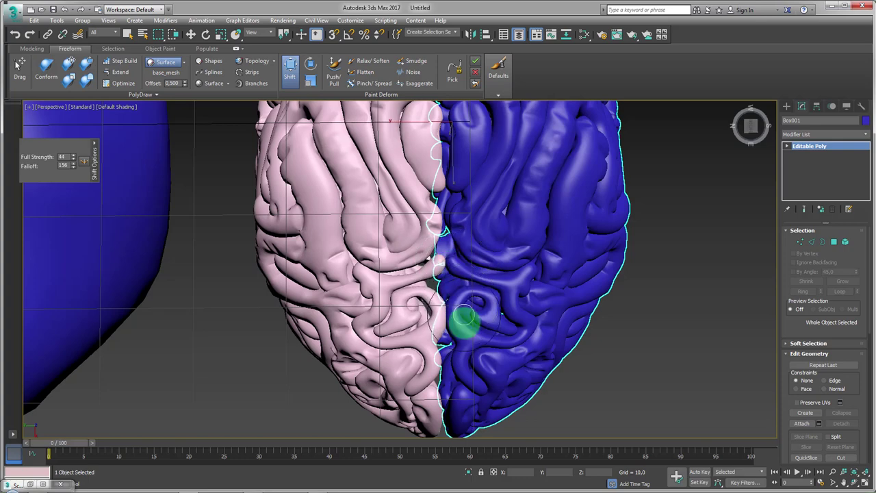
pyautogui.moveTo(464, 318); pyautogui.dragTo(459, 344)
pyautogui.moveTo(466, 317); pyautogui.dragTo(450, 269, button='middle')
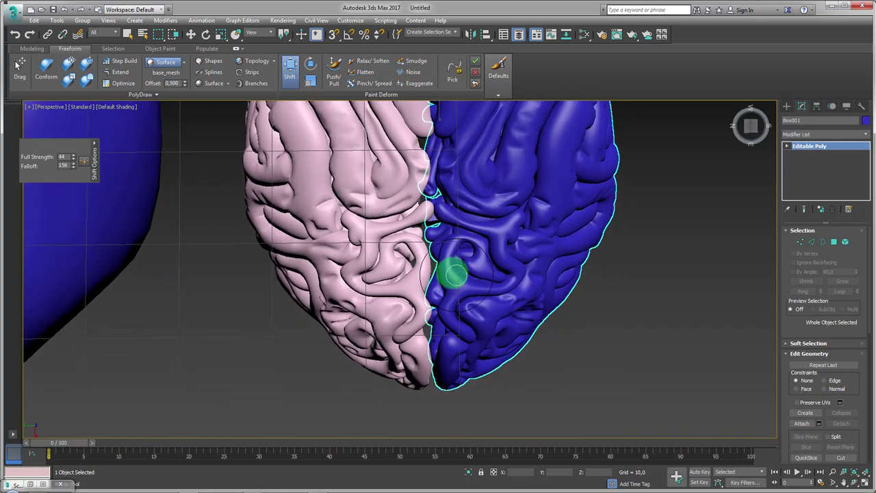
pyautogui.click(335, 73)
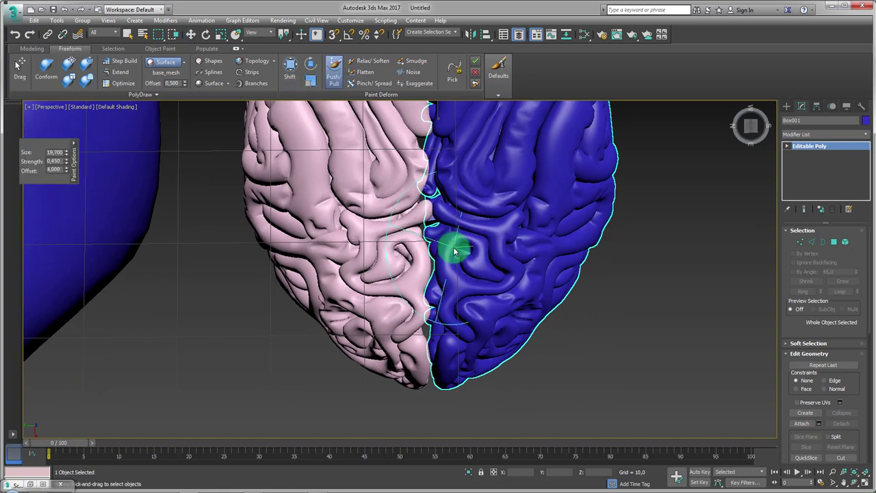
pyautogui.moveTo(470, 266)
pyautogui.keyDown('alt'); pyautogui.mouseDown(button='middle')
pyautogui.moveTo(463, 196)
pyautogui.moveTo(461, 295)
pyautogui.moveTo(493, 336)
pyautogui.moveTo(537, 236)
pyautogui.moveTo(472, 294)
pyautogui.moveTo(479, 226)
pyautogui.moveTo(471, 246)
pyautogui.mouseUp(button='middle'); pyautogui.keyUp('alt')
# In Edge mode with Edged Faces on, extrude an edge ring into a groove across a fold
pyautogui.press('w')
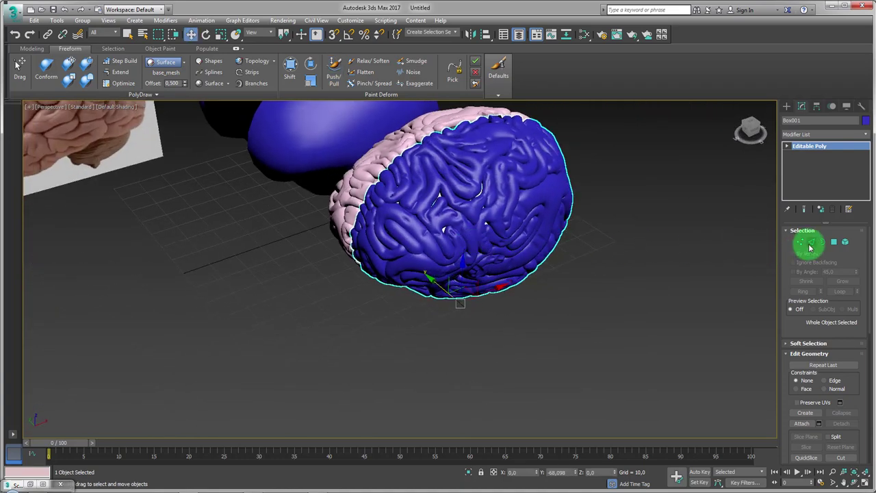
pyautogui.click(812, 242)
pyautogui.moveTo(553, 193)
pyautogui.keyDown('alt'); pyautogui.mouseDown(button='middle')
pyautogui.moveTo(514, 200)
pyautogui.moveTo(529, 247)
pyautogui.mouseUp(button='middle'); pyautogui.keyUp('alt')
pyautogui.scroll(4, 529, 247)
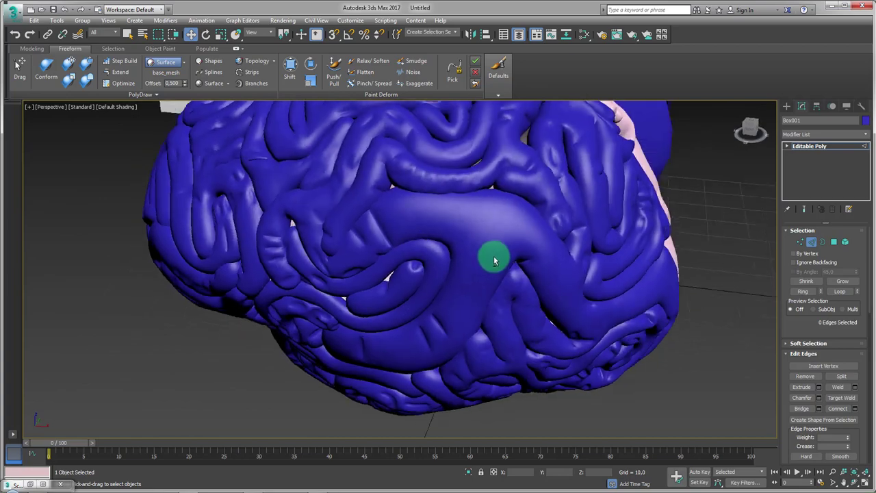
pyautogui.scroll(1, 493, 254)
pyautogui.moveTo(466, 247)
pyautogui.mouseDown()
pyautogui.moveTo(493, 234)
pyautogui.moveTo(513, 250)
pyautogui.moveTo(523, 240)
pyautogui.mouseUp()
pyautogui.press('F4')
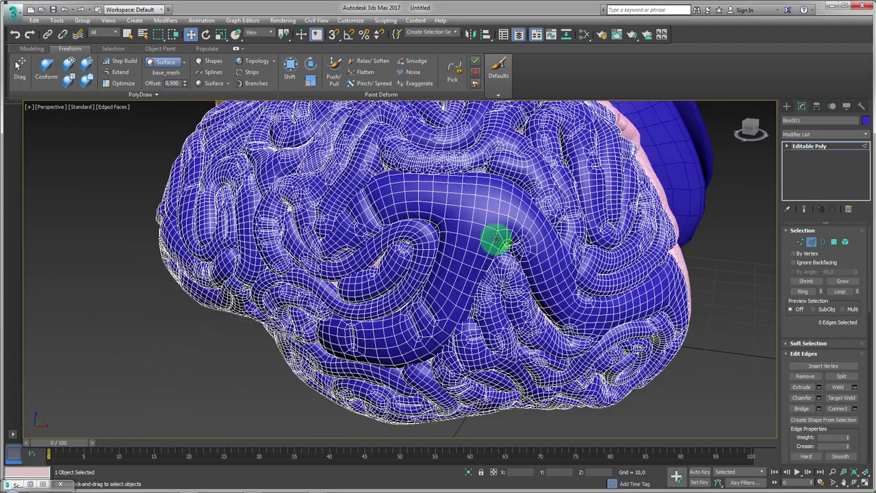
pyautogui.scroll(5, 441, 217)
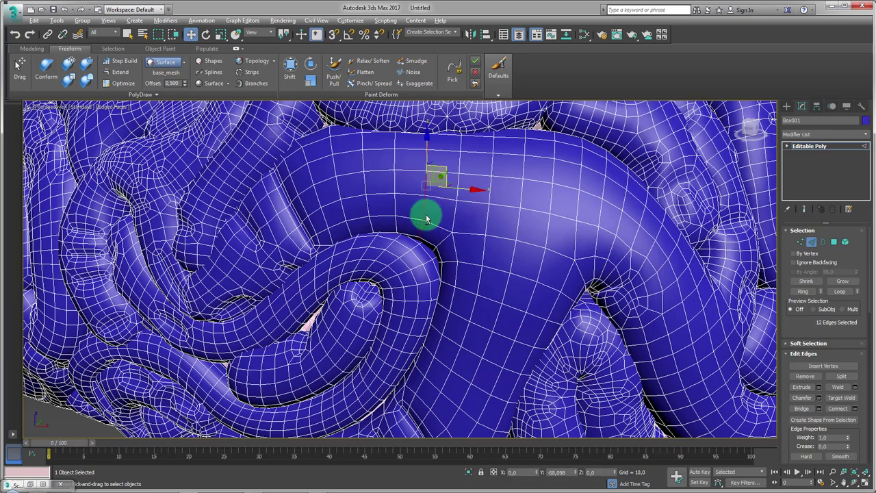
pyautogui.scroll(-2, 426, 219)
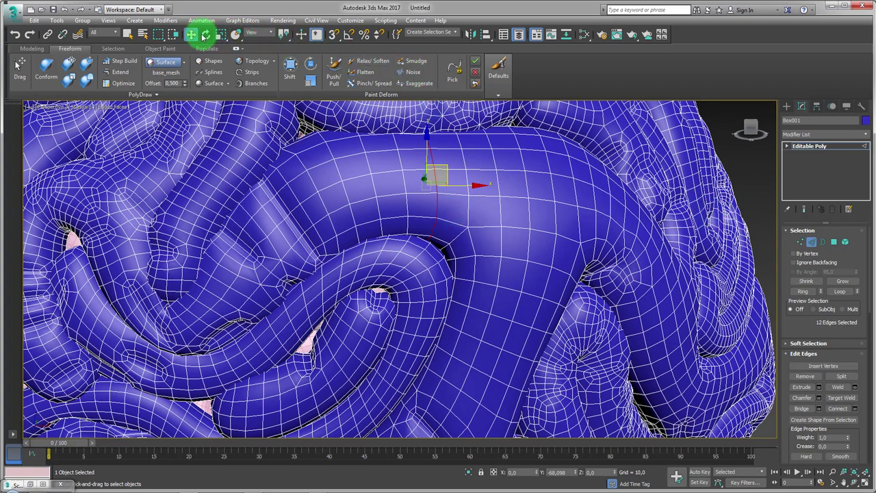
pyautogui.click(33, 48)
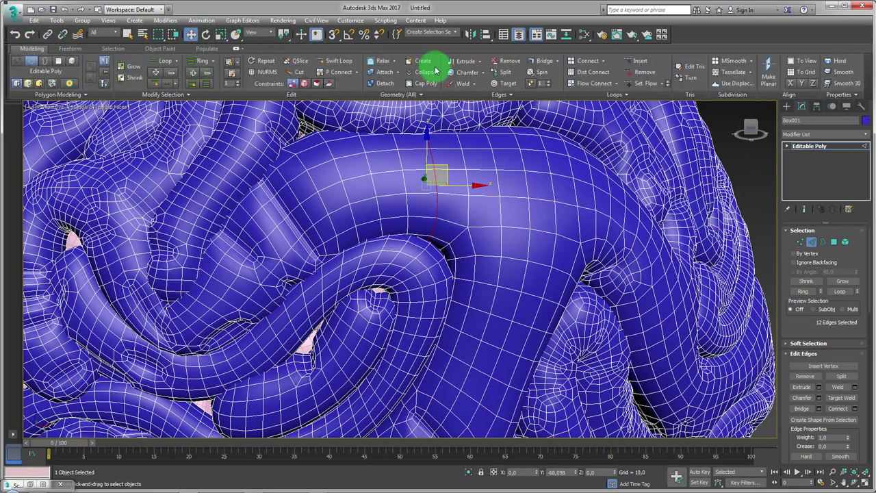
pyautogui.click(458, 66)
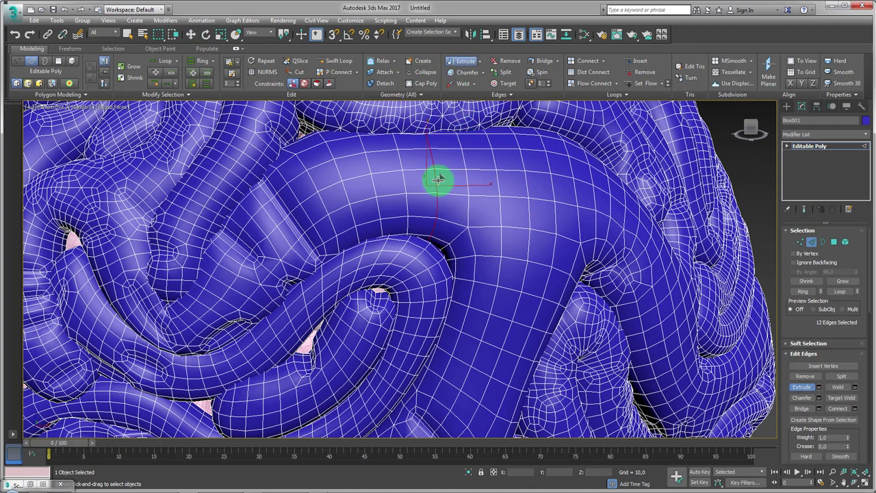
pyautogui.moveTo(438, 179); pyautogui.dragTo(433, 185)
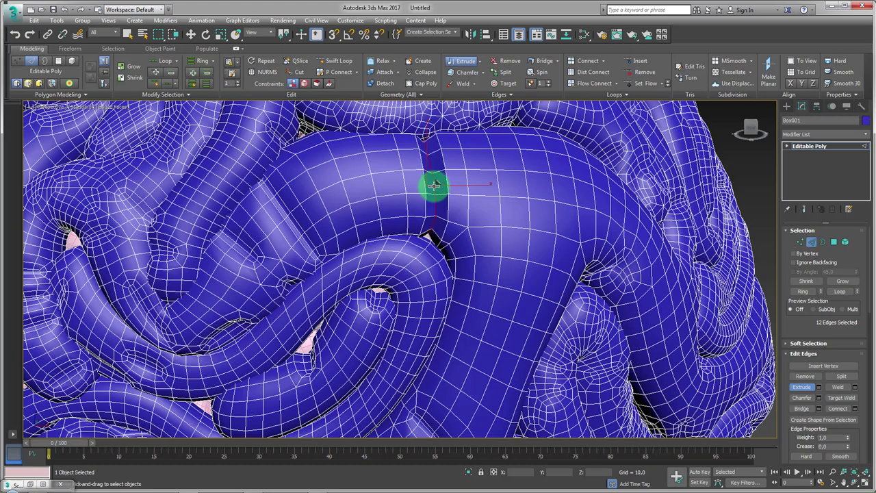
# Select four edges beside the new groove and extrude them into a short slit
pyautogui.keyDown('alt'); pyautogui.moveTo(524, 198); pyautogui.dragTo(554, 201, button='middle'); pyautogui.keyUp('alt')
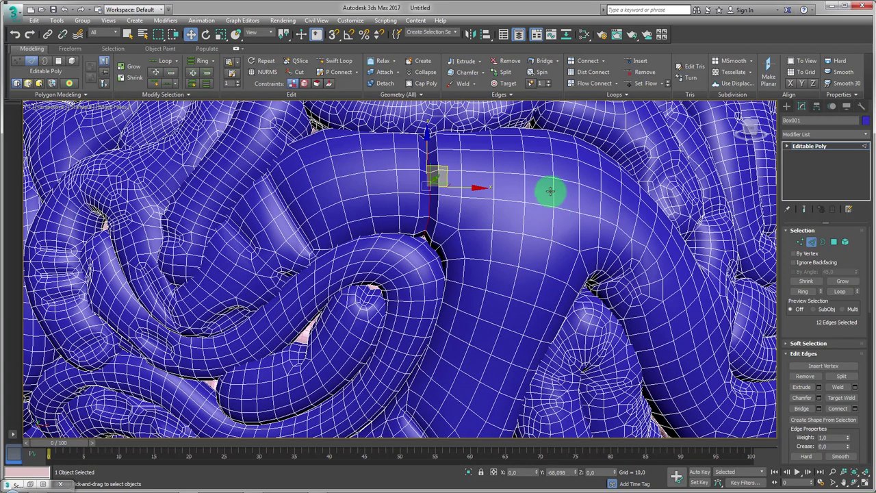
pyautogui.click(524, 165)
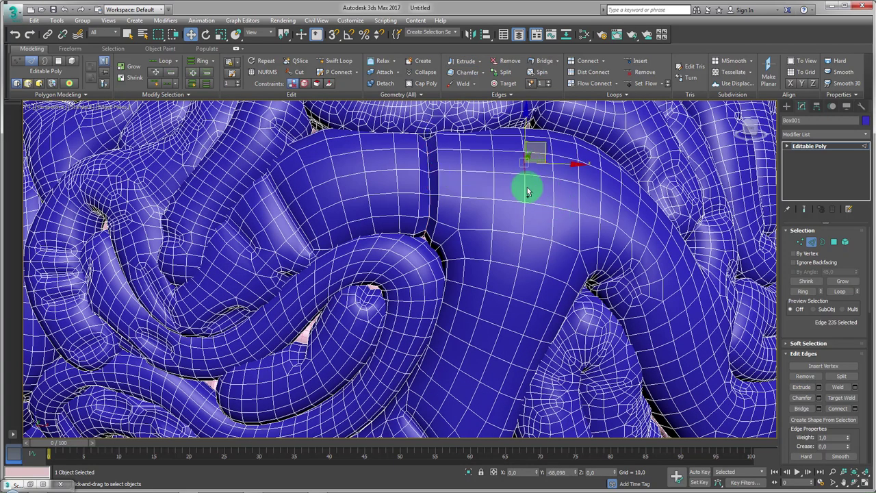
pyautogui.keyDown('ctrl'); pyautogui.click(512, 236); pyautogui.keyUp('ctrl')
pyautogui.keyDown('ctrl'); pyautogui.click(524, 258); pyautogui.keyUp('ctrl')
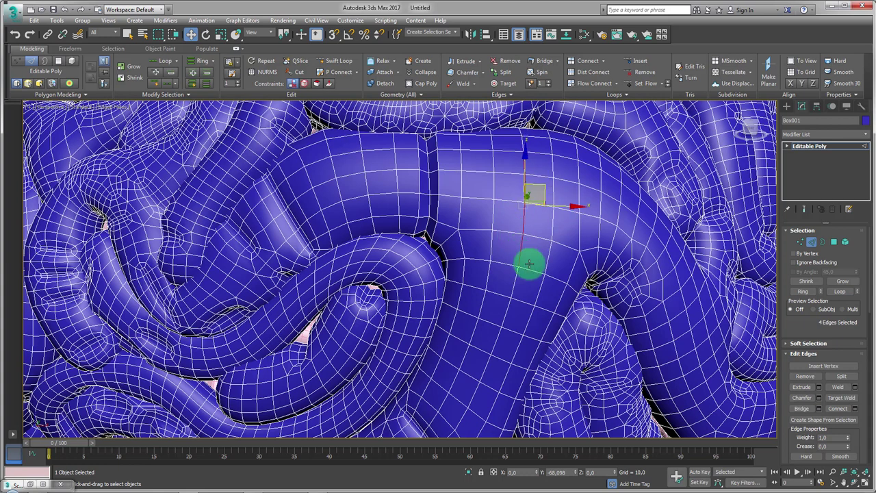
pyautogui.click(457, 61)
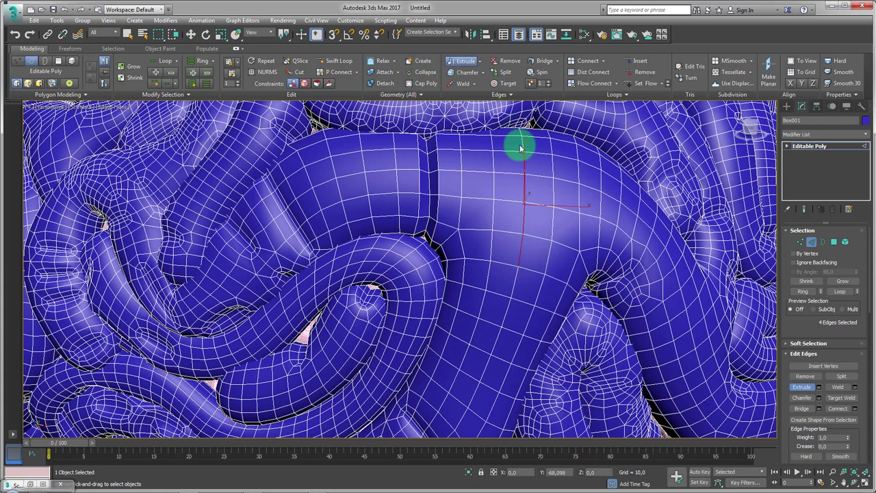
pyautogui.moveTo(522, 185); pyautogui.dragTo(547, 190)
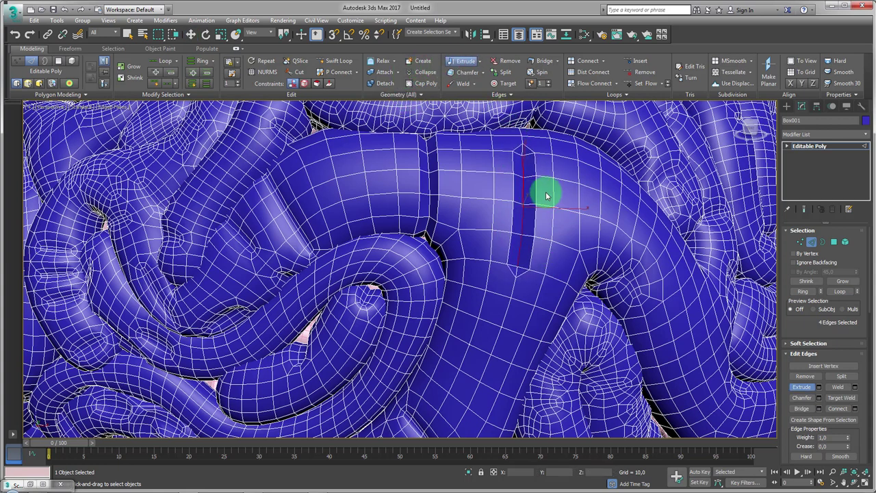
pyautogui.press('w')
# Extrude edge loops on two neighbouring lower tubes into ridges
pyautogui.moveTo(548, 190)
pyautogui.keyDown('alt'); pyautogui.mouseDown(button='middle')
pyautogui.moveTo(646, 288)
pyautogui.moveTo(541, 267)
pyautogui.mouseUp(button='middle'); pyautogui.keyUp('alt')
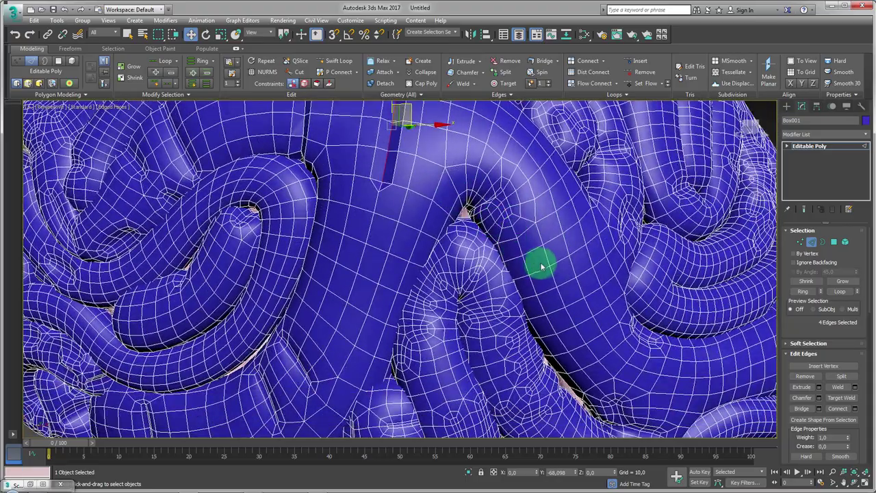
pyautogui.doubleClick(554, 262)
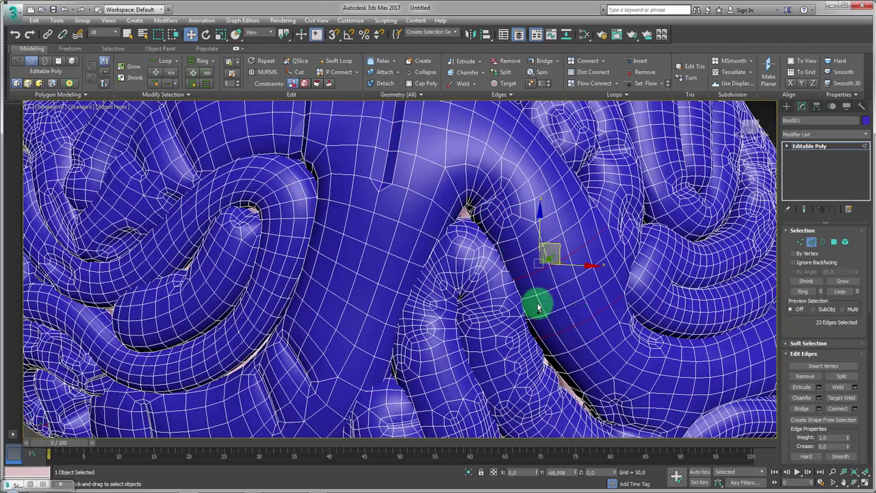
pyautogui.keyDown('ctrl'); pyautogui.doubleClick(384, 319); pyautogui.keyUp('ctrl')
pyautogui.click(463, 60)
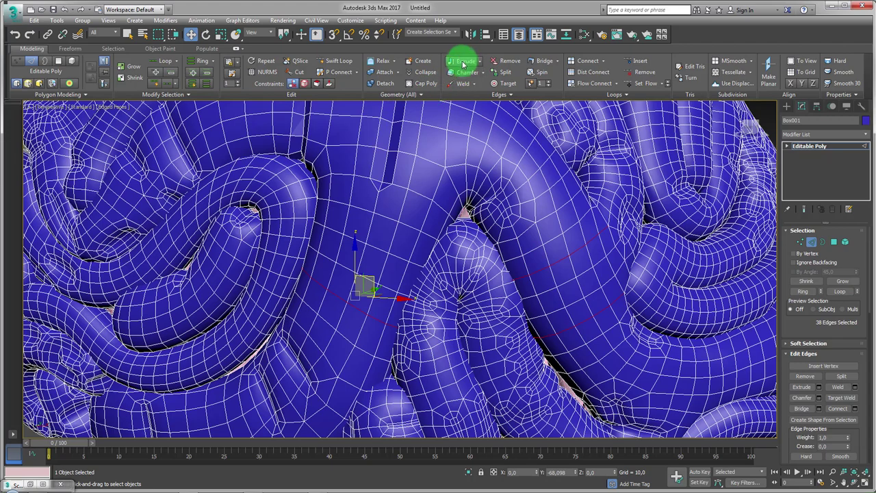
pyautogui.moveTo(383, 324); pyautogui.dragTo(380, 325)
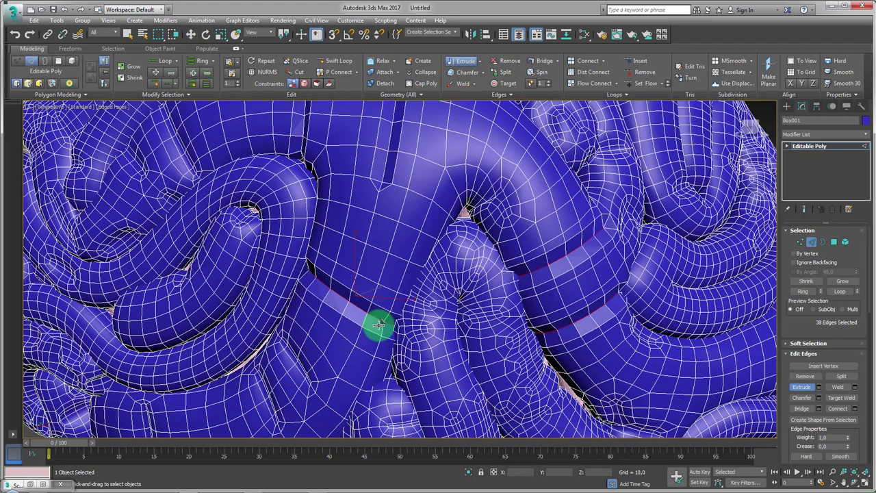
pyautogui.scroll(-5, 465, 264)
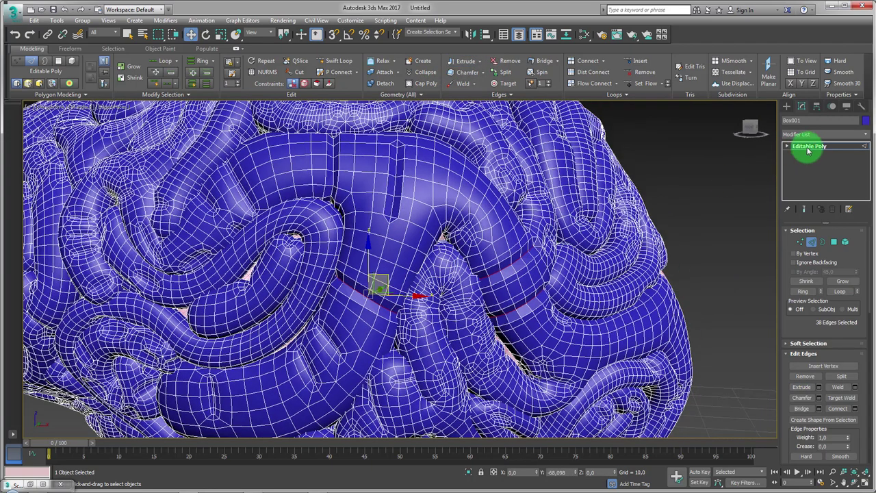
# In Element mode, select and inspect the brain's large connected piece, then deselect the mesh
pyautogui.click(814, 146)
pyautogui.click(848, 241)
pyautogui.click(581, 244)
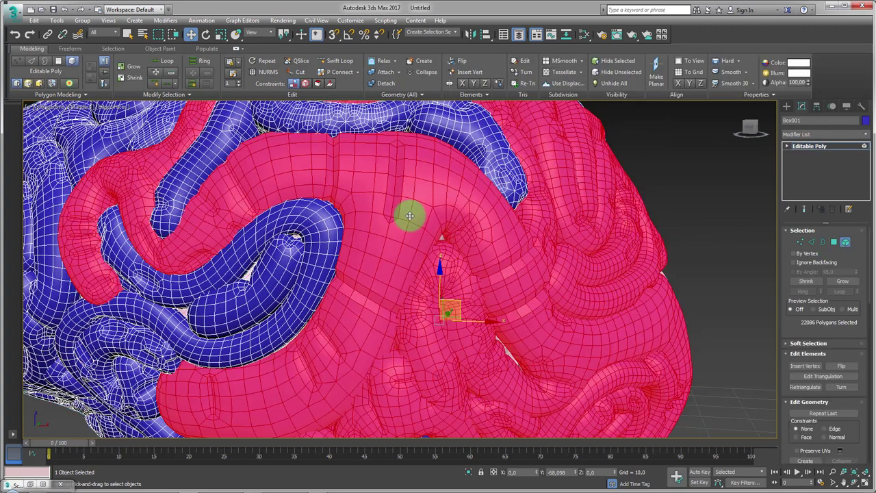
pyautogui.keyDown('alt'); pyautogui.moveTo(409, 216); pyautogui.dragTo(450, 219, button='middle'); pyautogui.keyUp('alt')
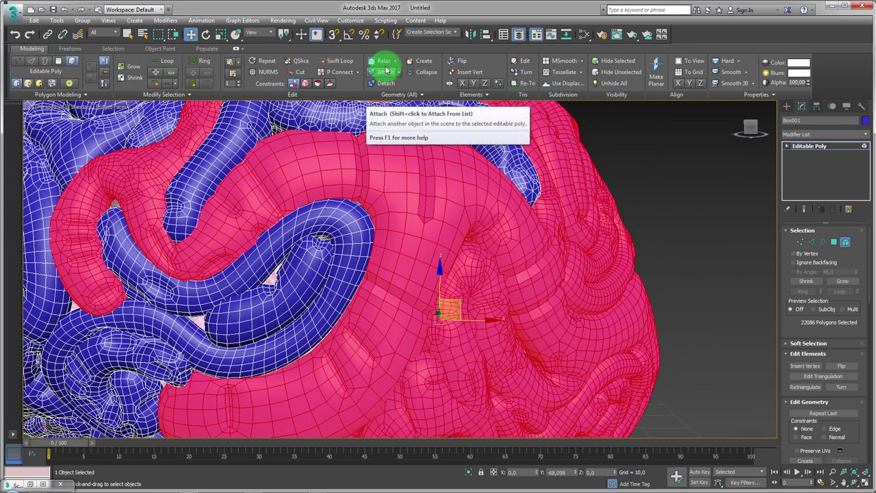
pyautogui.keyDown('alt'); pyautogui.moveTo(462, 236); pyautogui.dragTo(446, 201, button='middle'); pyautogui.keyUp('alt')
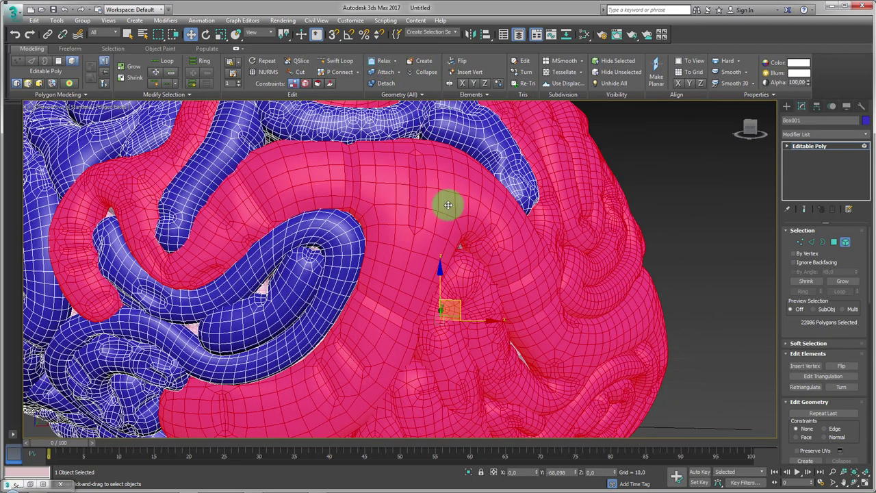
pyautogui.keyDown('alt'); pyautogui.moveTo(432, 150); pyautogui.dragTo(438, 171, button='middle'); pyautogui.keyUp('alt')
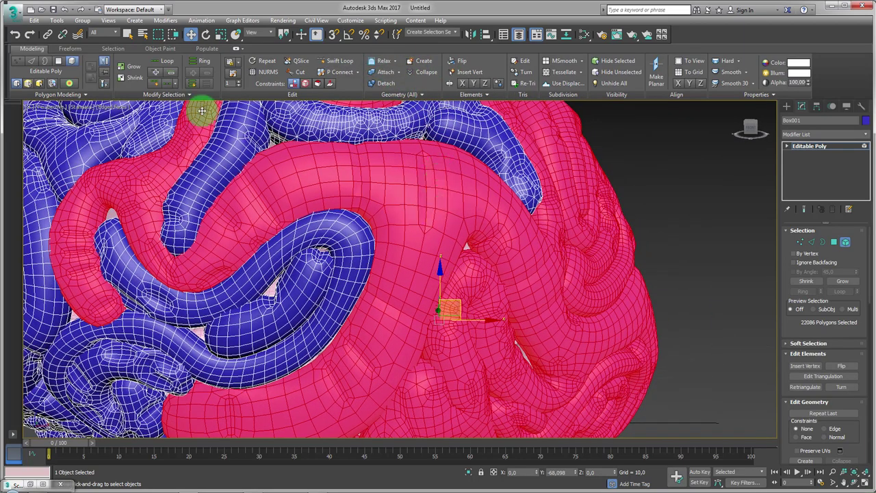
pyautogui.click(69, 49)
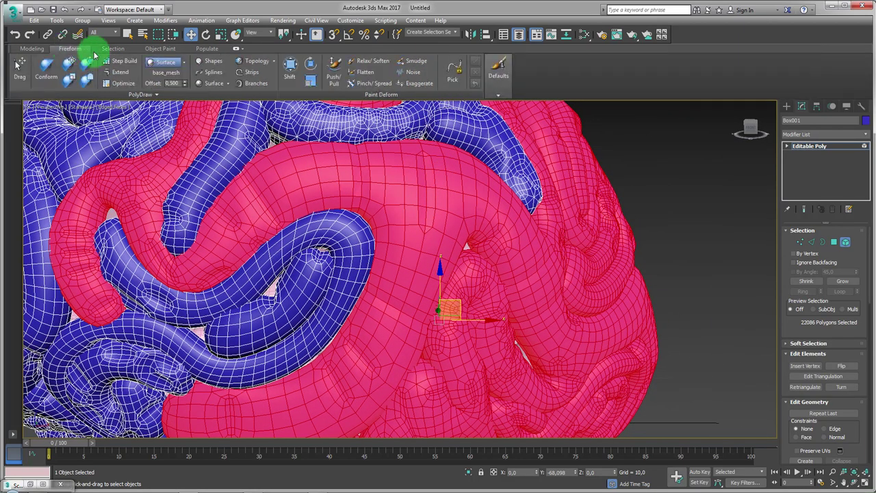
pyautogui.click(815, 147)
pyautogui.click(739, 185)
pyautogui.scroll(-5, 678, 217)
pyautogui.scroll(5, 554, 207)
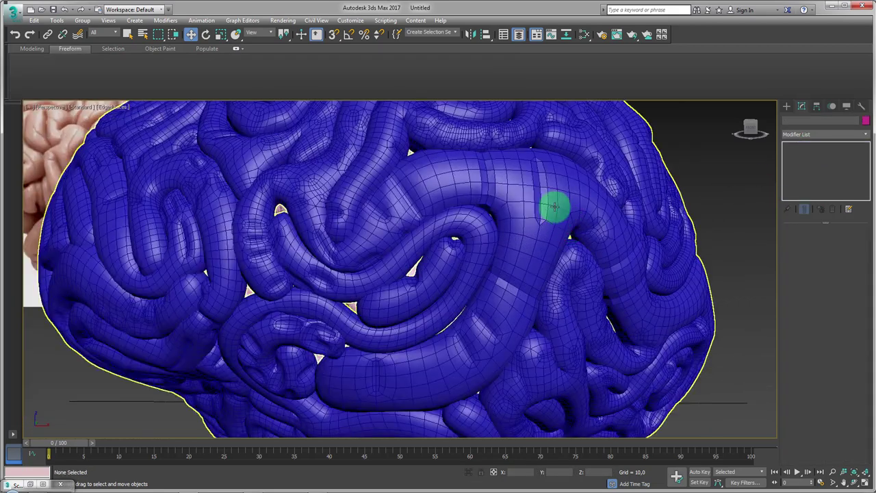
pyautogui.keyDown('alt'); pyautogui.moveTo(555, 207); pyautogui.dragTo(479, 190, button='middle'); pyautogui.keyUp('alt')
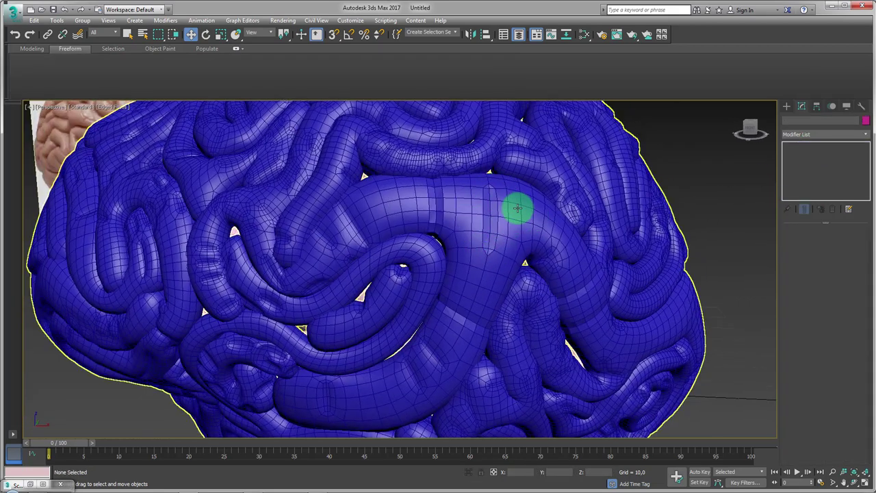
# Reselect the brain mesh and inspect another connected element
pyautogui.click(518, 209)
pyautogui.click(44, 51)
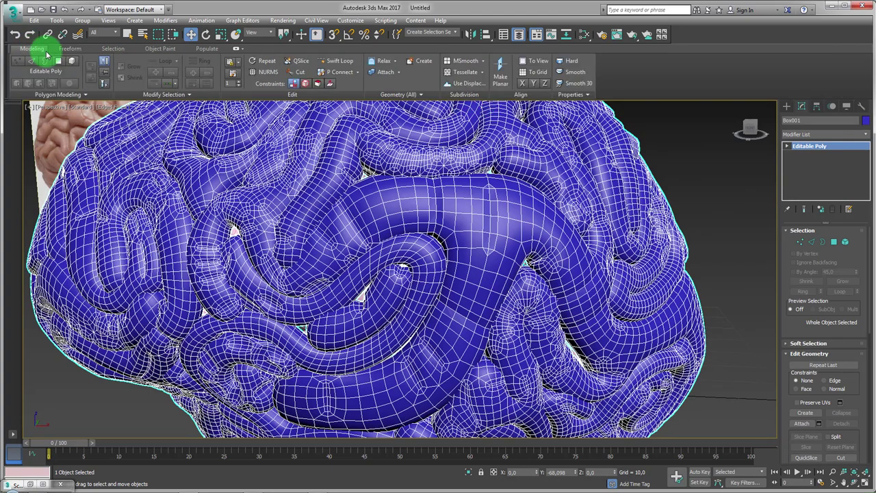
pyautogui.click(72, 60)
pyautogui.click(408, 198)
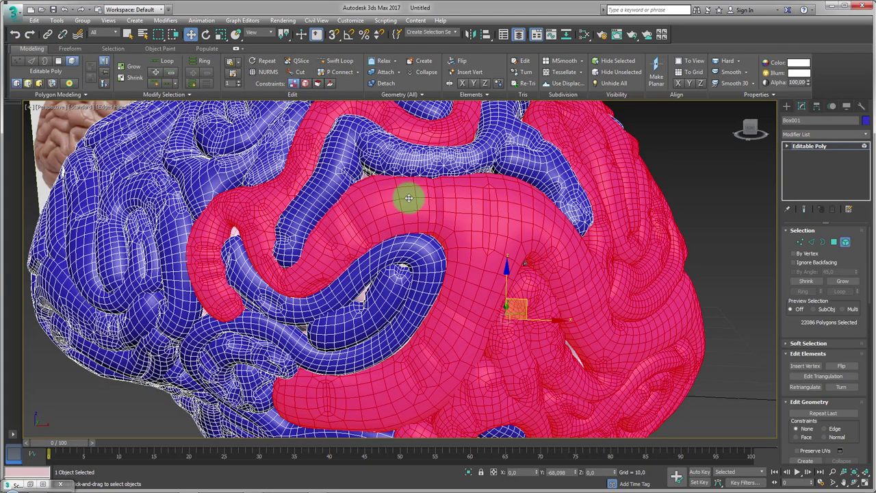
pyautogui.moveTo(408, 198)
pyautogui.keyDown('alt'); pyautogui.mouseDown(button='middle')
pyautogui.moveTo(470, 215)
pyautogui.moveTo(534, 186)
pyautogui.mouseUp(button='middle'); pyautogui.keyUp('alt')
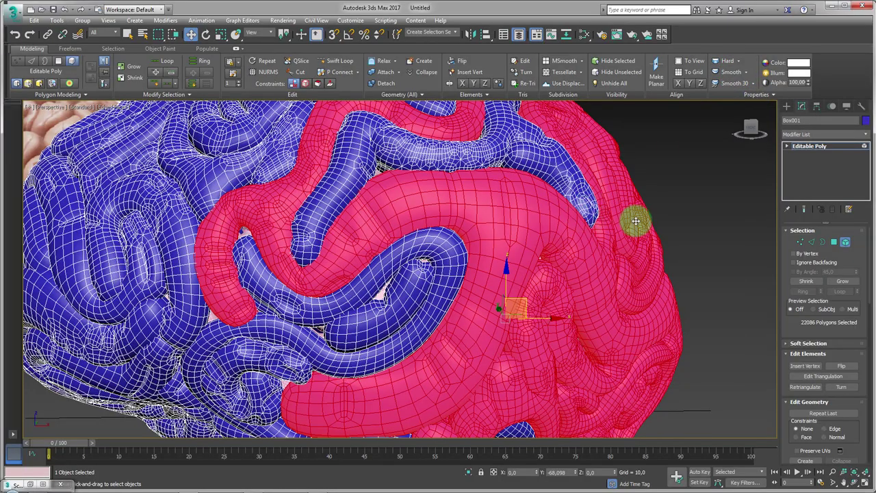
# Clear the selection, turn off Edged Faces, and zoom out to the full scene
pyautogui.click(674, 214)
pyautogui.moveTo(571, 225)
pyautogui.keyDown('alt'); pyautogui.mouseDown(button='middle')
pyautogui.moveTo(552, 229)
pyautogui.moveTo(581, 237)
pyautogui.mouseUp(button='middle'); pyautogui.keyUp('alt')
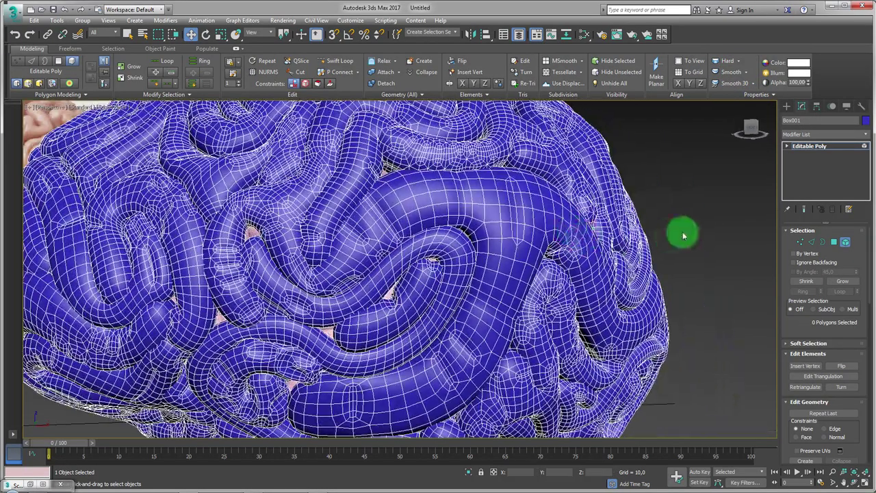
pyautogui.scroll(-5, 623, 233)
pyautogui.press('F4')
pyautogui.moveTo(675, 242)
pyautogui.keyDown('alt'); pyautogui.mouseDown(button='middle')
pyautogui.moveTo(639, 264)
pyautogui.moveTo(575, 264)
pyautogui.moveTo(618, 299)
pyautogui.mouseUp(button='middle'); pyautogui.keyUp('alt')
pyautogui.scroll(-5, 622, 297)
# Create a new Standard material (Material #26) in the Slate Material Editor and assign it to the brain
pyautogui.click(540, 258)
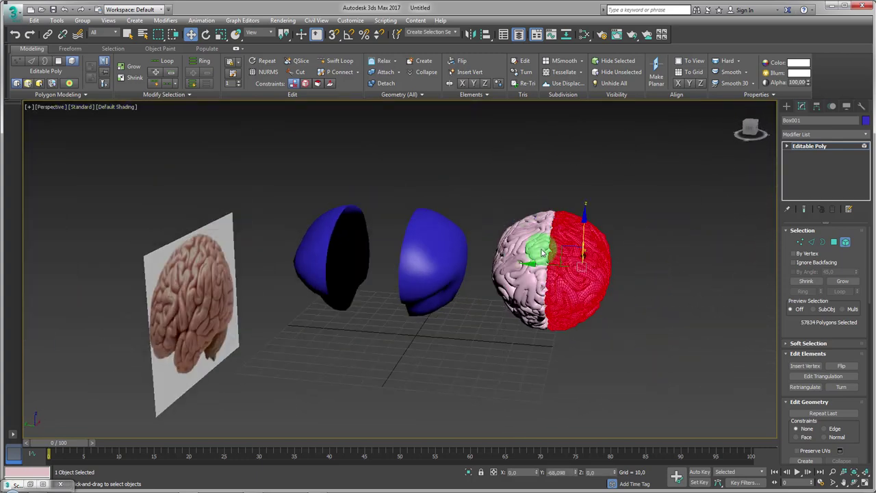
pyautogui.click(817, 150)
pyautogui.moveTo(606, 203); pyautogui.dragTo(528, 348)
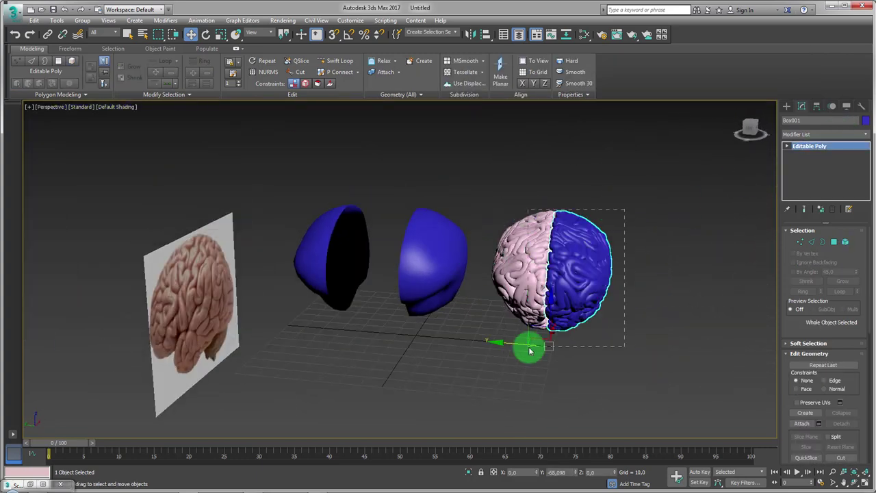
pyautogui.click(586, 35)
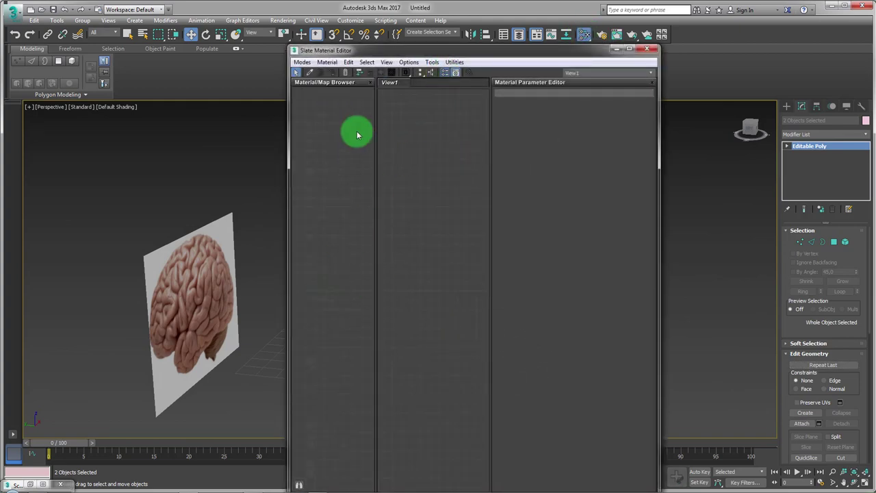
pyautogui.moveTo(357, 134)
pyautogui.mouseDown()
pyautogui.moveTo(451, 209)
pyautogui.moveTo(430, 214)
pyautogui.mouseUp()
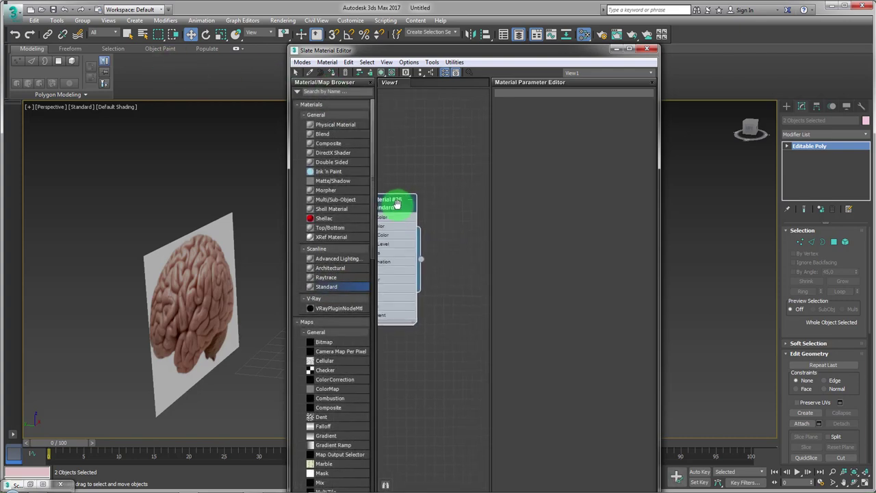
pyautogui.moveTo(508, 51); pyautogui.dragTo(341, 56)
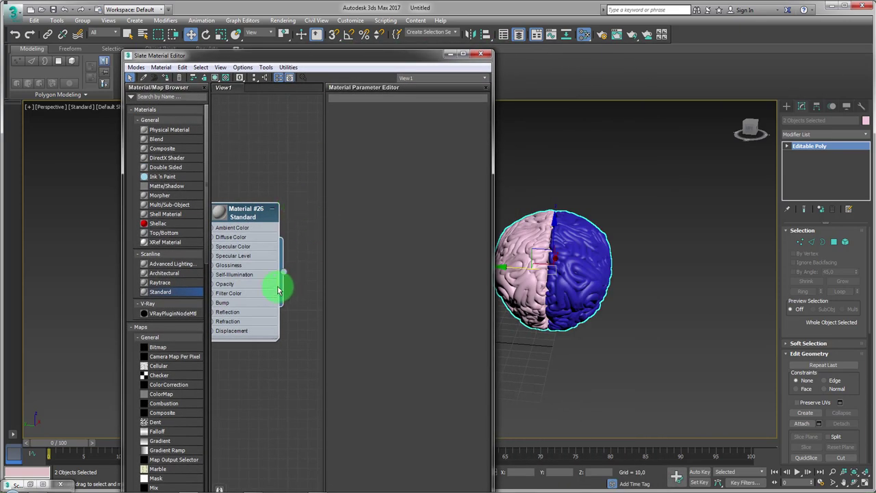
pyautogui.rightClick(247, 208)
pyautogui.click(287, 221)
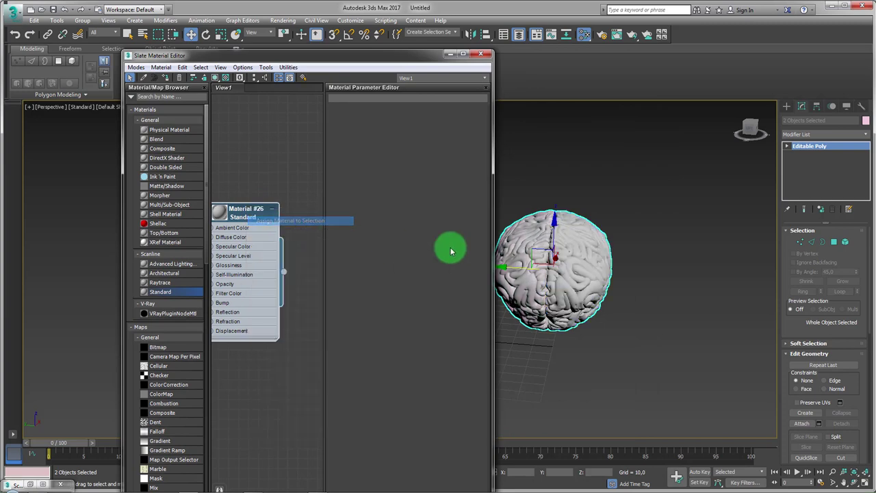
# Confirm the object colour, close the Material Editor, and select both blue hemisphere shells
pyautogui.moveTo(601, 260); pyautogui.dragTo(634, 233, button='middle')
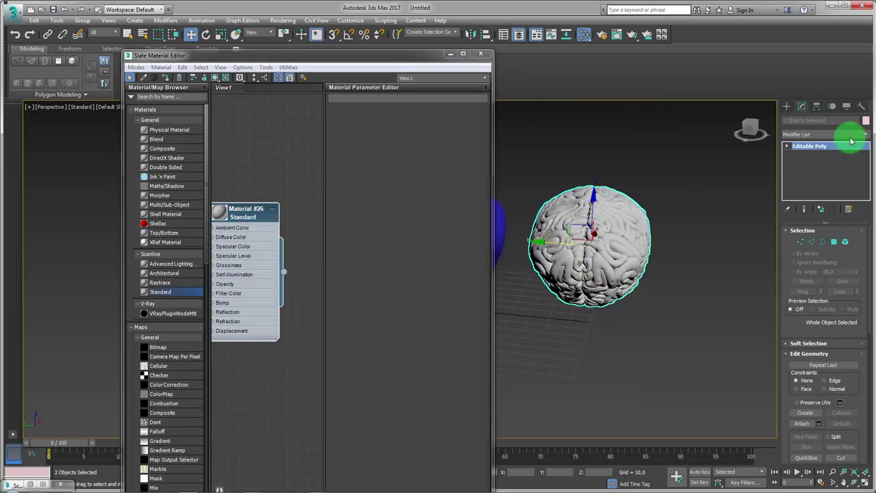
pyautogui.click(866, 121)
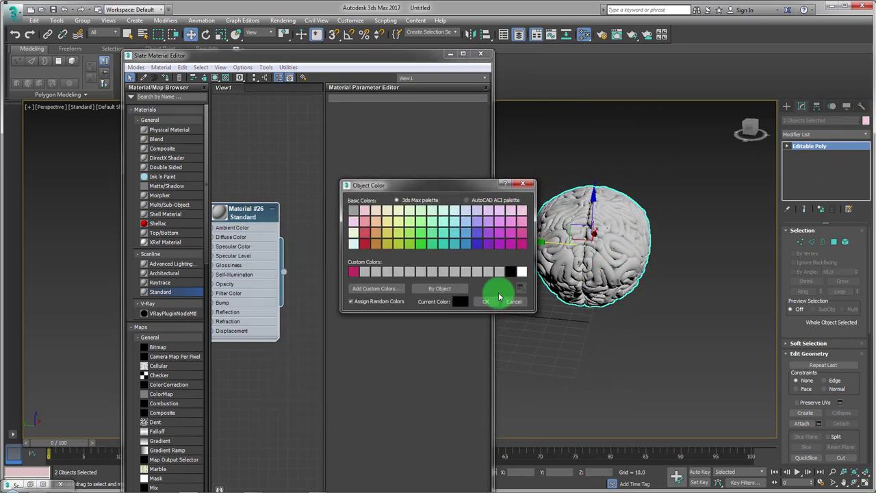
pyautogui.click(487, 301)
pyautogui.click(480, 53)
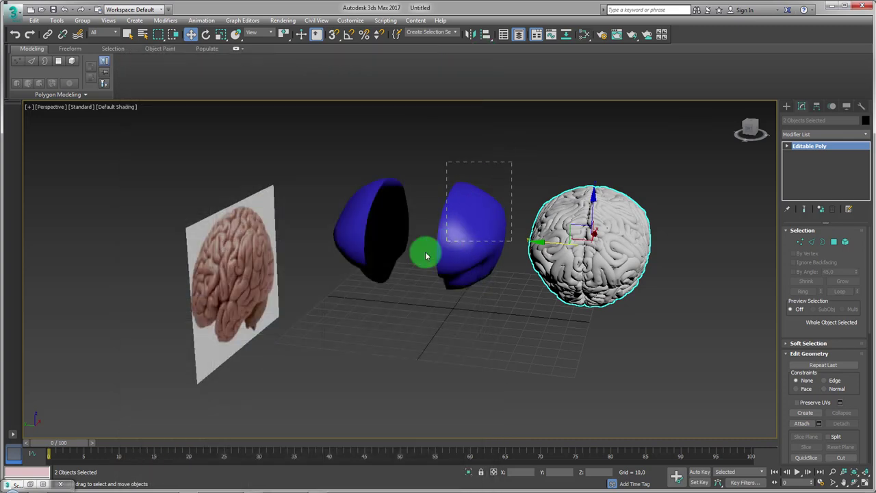
pyautogui.click(397, 270)
# Move the right blue shell to the brain's right side and the left shell beside it
pyautogui.moveTo(479, 245)
pyautogui.keyDown('alt'); pyautogui.mouseDown(button='middle')
pyautogui.moveTo(421, 254)
pyautogui.moveTo(542, 207)
pyautogui.mouseUp(button='middle'); pyautogui.keyUp('alt')
pyautogui.click(541, 206)
pyautogui.click(485, 225)
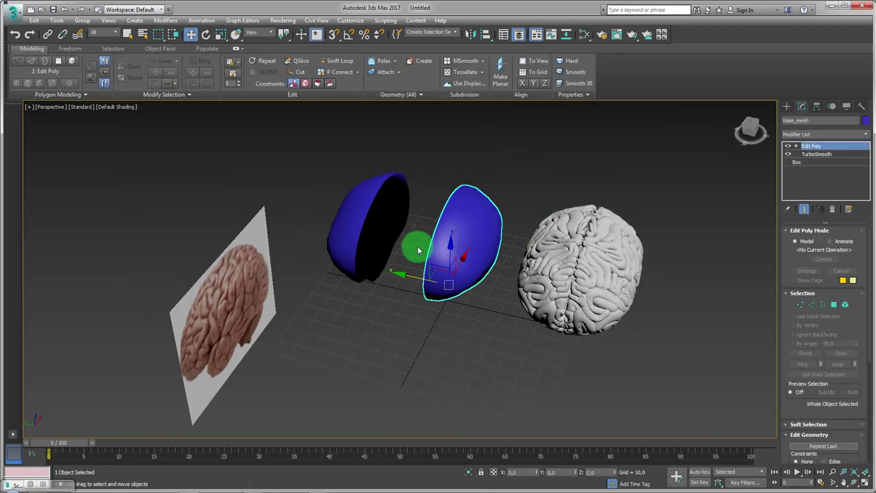
pyautogui.moveTo(409, 274)
pyautogui.mouseDown()
pyautogui.moveTo(601, 352)
pyautogui.moveTo(565, 346)
pyautogui.moveTo(602, 352)
pyautogui.mouseUp()
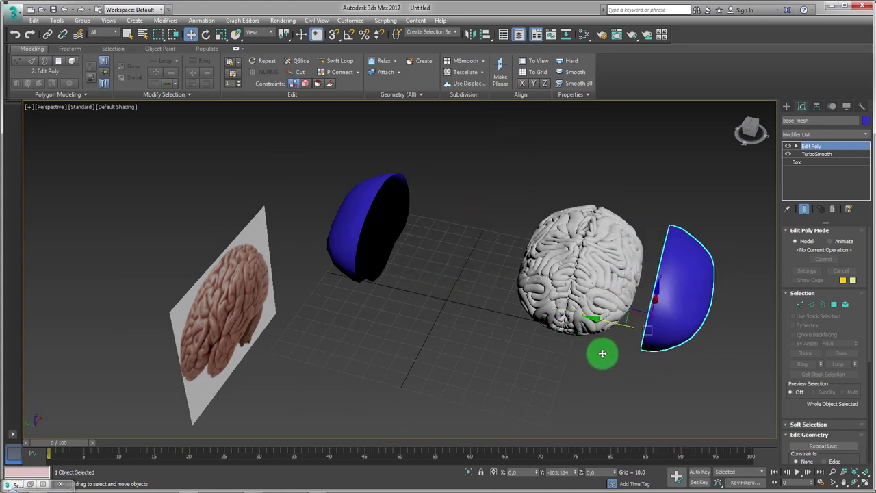
pyautogui.click(345, 269)
pyautogui.moveTo(348, 264); pyautogui.dragTo(463, 307)
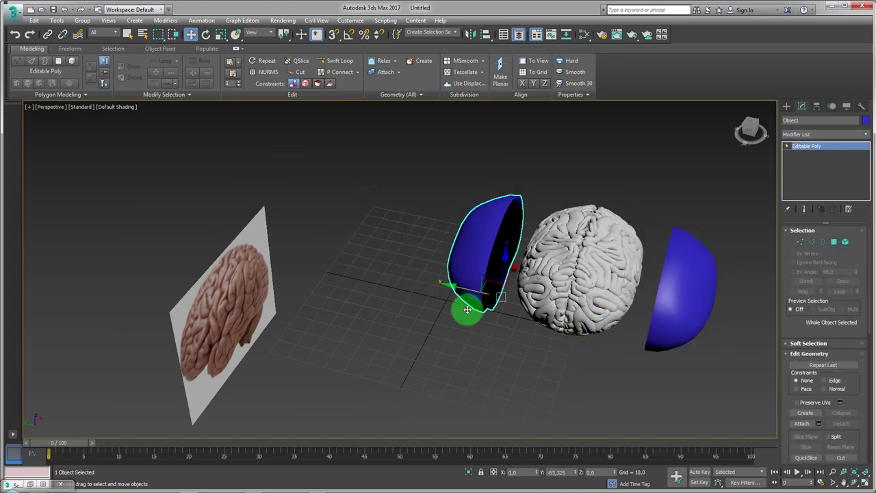
# Move the right blue shell further from the brain, framing the reference photo in view
pyautogui.moveTo(407, 212); pyautogui.dragTo(645, 346)
pyautogui.keyDown('ctrl'); pyautogui.moveTo(708, 388); pyautogui.dragTo(579, 303); pyautogui.keyUp('ctrl')
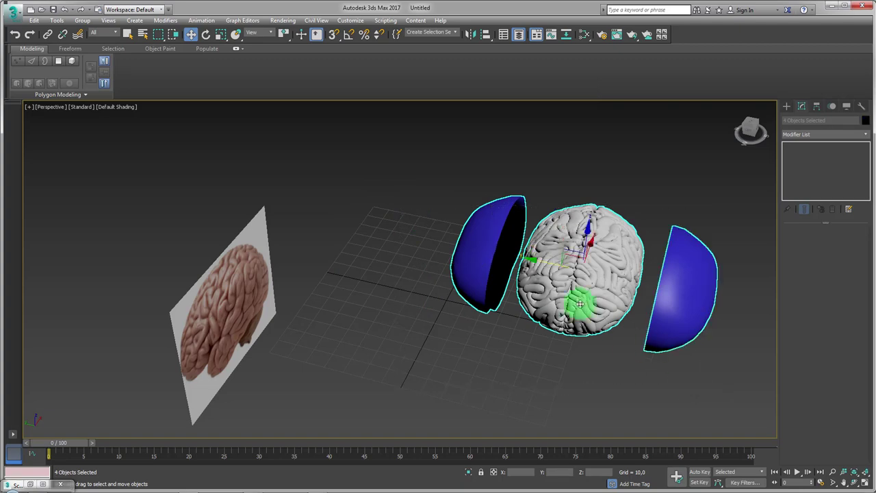
pyautogui.moveTo(550, 266)
pyautogui.keyDown('alt'); pyautogui.mouseDown(button='middle')
pyautogui.moveTo(523, 305)
pyautogui.moveTo(543, 326)
pyautogui.moveTo(580, 322)
pyautogui.moveTo(563, 362)
pyautogui.moveTo(557, 358)
pyautogui.mouseUp(button='middle'); pyautogui.keyUp('alt')
pyautogui.click(643, 316)
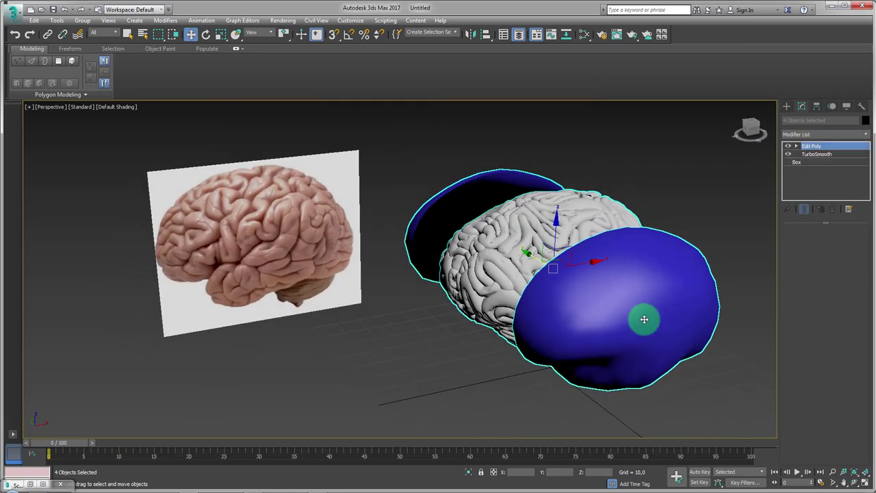
pyautogui.moveTo(650, 353)
pyautogui.keyDown('alt'); pyautogui.mouseDown(button='middle')
pyautogui.moveTo(524, 299)
pyautogui.moveTo(565, 336)
pyautogui.moveTo(532, 313)
pyautogui.mouseUp(button='middle'); pyautogui.keyUp('alt')
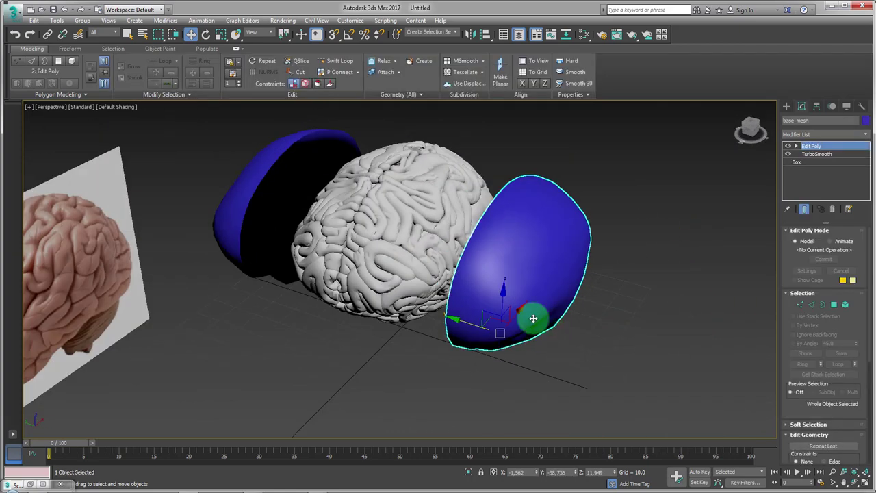
pyautogui.moveTo(482, 325); pyautogui.dragTo(651, 409)
pyautogui.moveTo(651, 409)
pyautogui.keyDown('alt'); pyautogui.mouseDown(button='middle')
pyautogui.moveTo(522, 323)
pyautogui.moveTo(603, 334)
pyautogui.moveTo(424, 319)
pyautogui.mouseUp(button='middle'); pyautogui.keyUp('alt')
pyautogui.scroll(2, 424, 318)
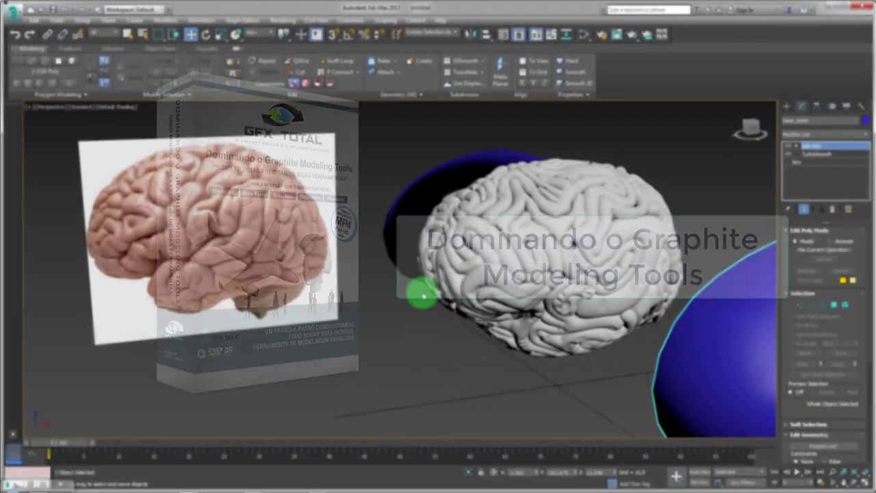
pyautogui.click(68, 49)
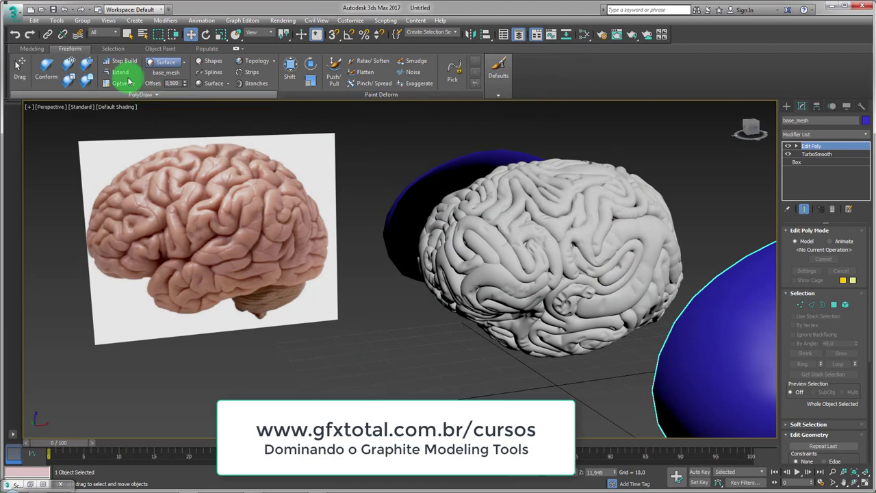
pyautogui.click(113, 48)
pyautogui.click(152, 50)
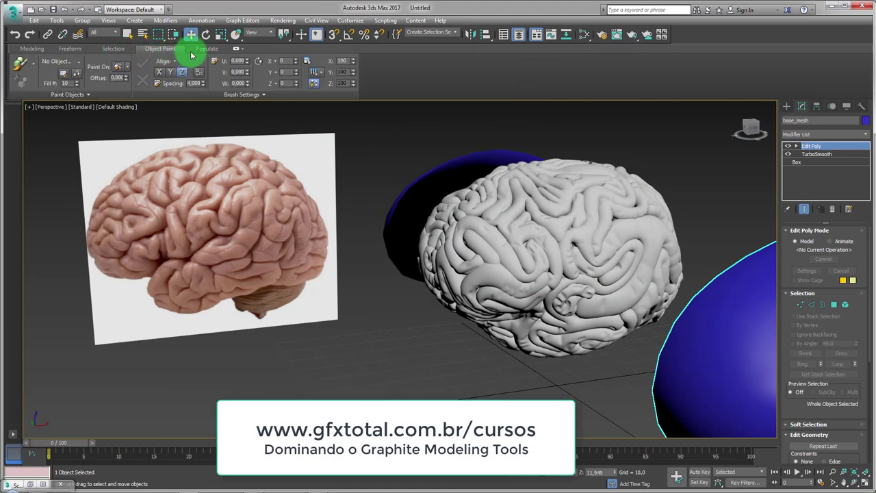
pyautogui.click(207, 49)
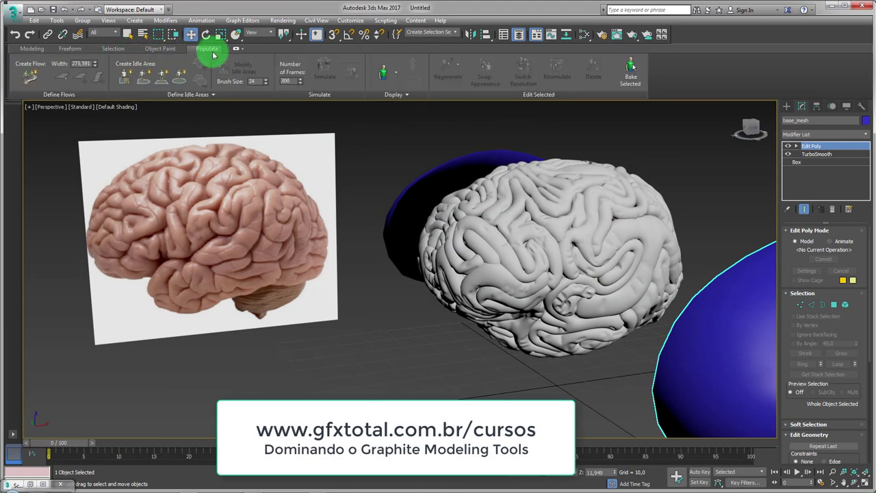
pyautogui.click(30, 51)
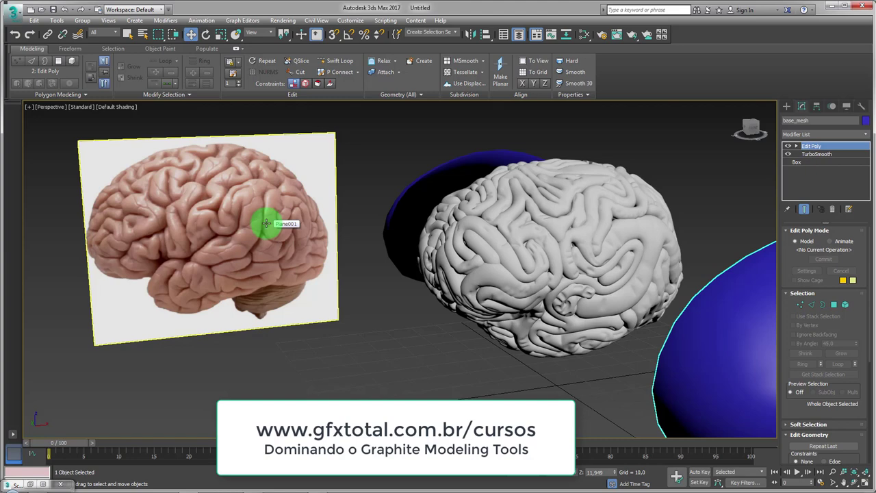
pyautogui.keyDown('alt'); pyautogui.moveTo(403, 259); pyautogui.dragTo(373, 284, button='middle'); pyautogui.keyUp('alt')
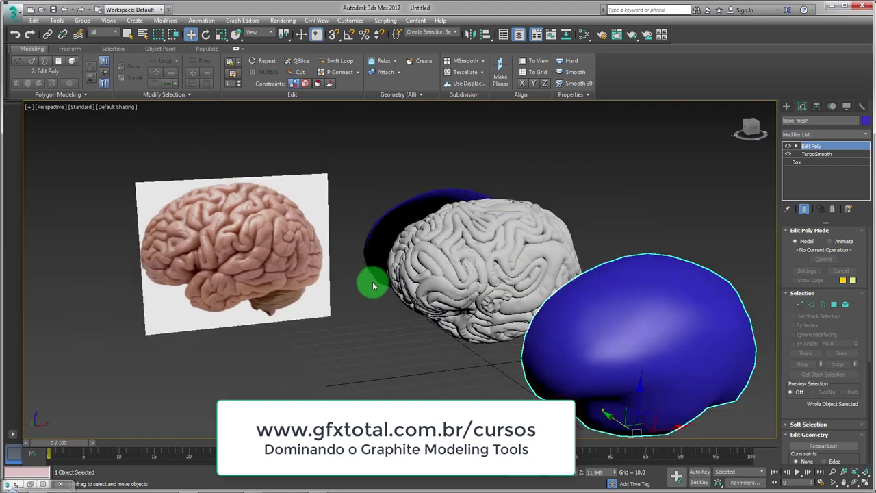
pyautogui.keyDown('alt'); pyautogui.moveTo(381, 334); pyautogui.dragTo(403, 353, button='middle'); pyautogui.keyUp('alt')
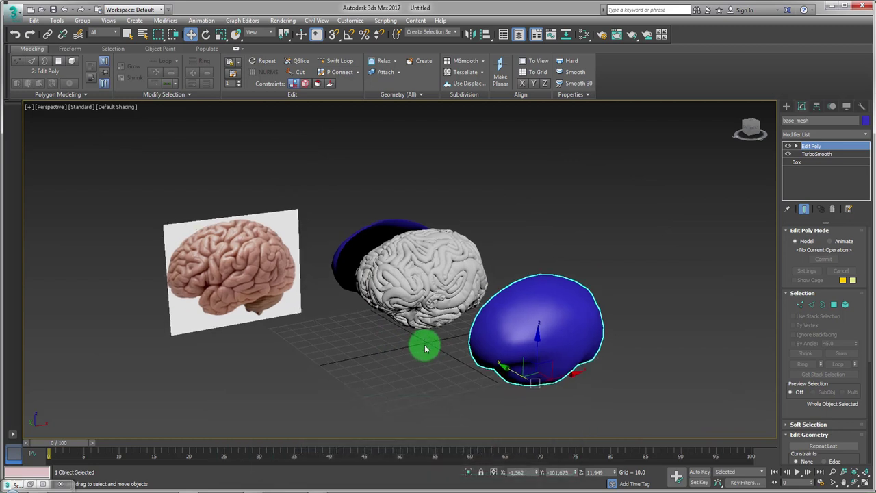
pyautogui.scroll(3, 430, 349)
pyautogui.moveTo(427, 347); pyautogui.dragTo(454, 347, button='middle')
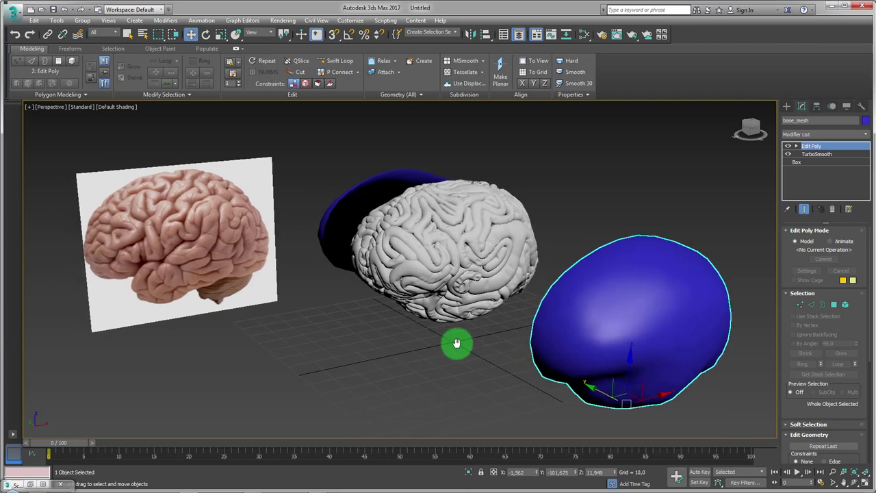